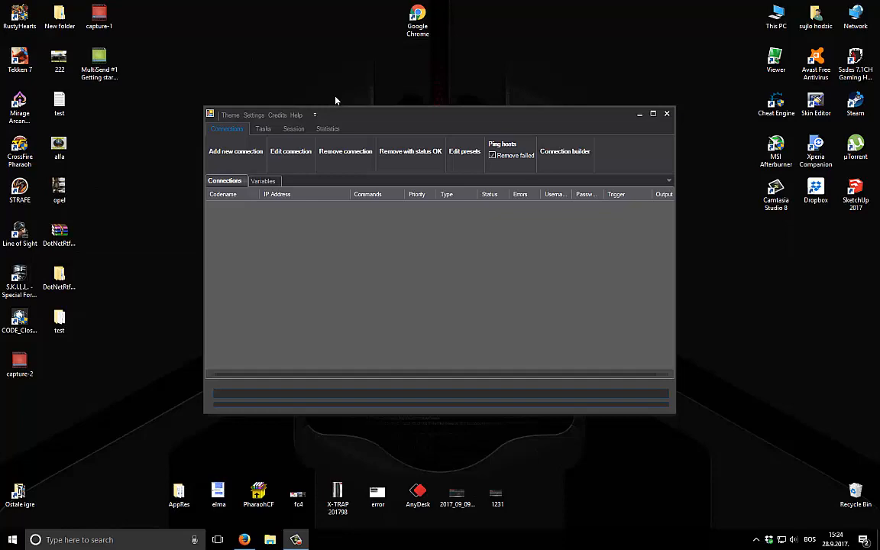
Add a new static variable named ip_list in the Variables tab and make it a list
click(266, 180)
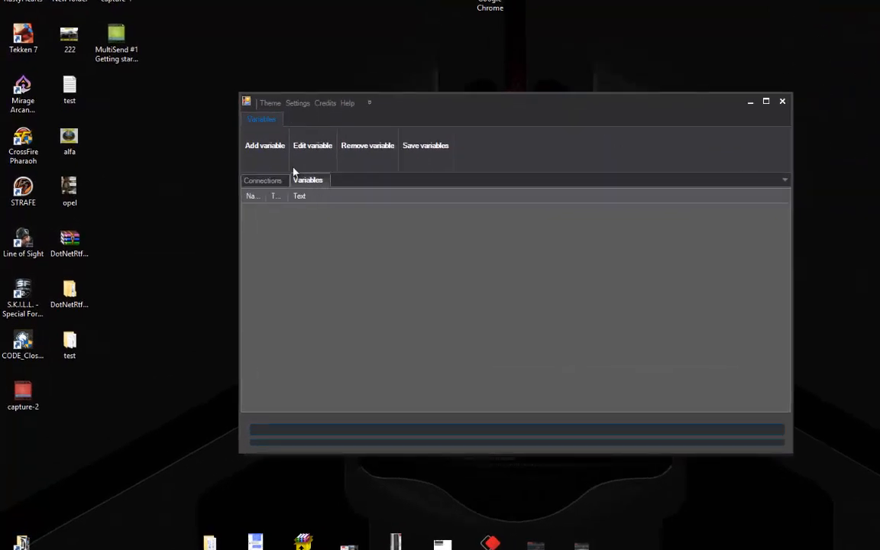
click(284, 145)
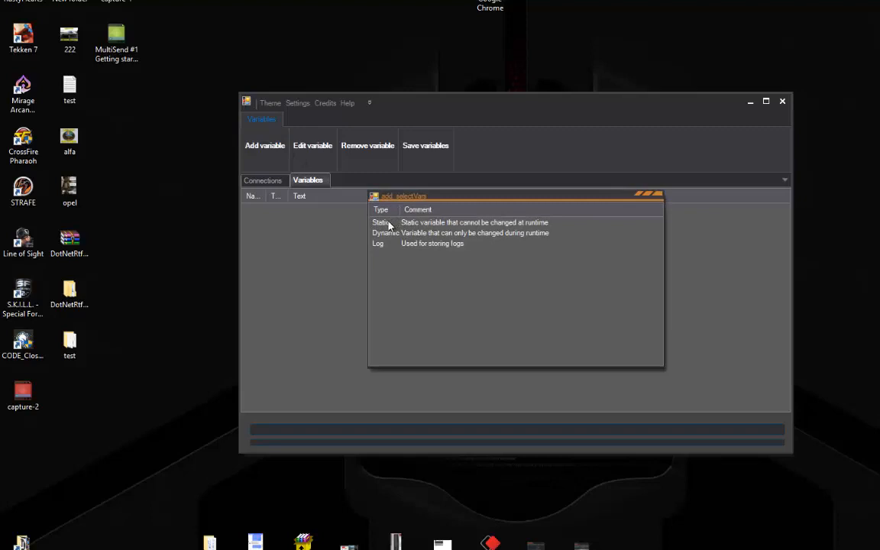
double_click(382, 222)
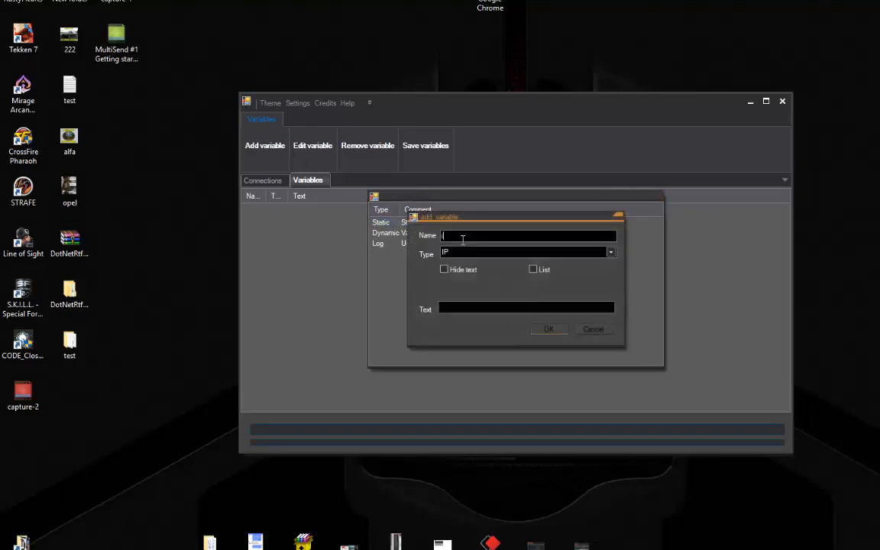
text(ip_list)
click(533, 269)
Fill ip_list with the IP range 192.168.1.1 to 192.168.1.10
click(482, 385)
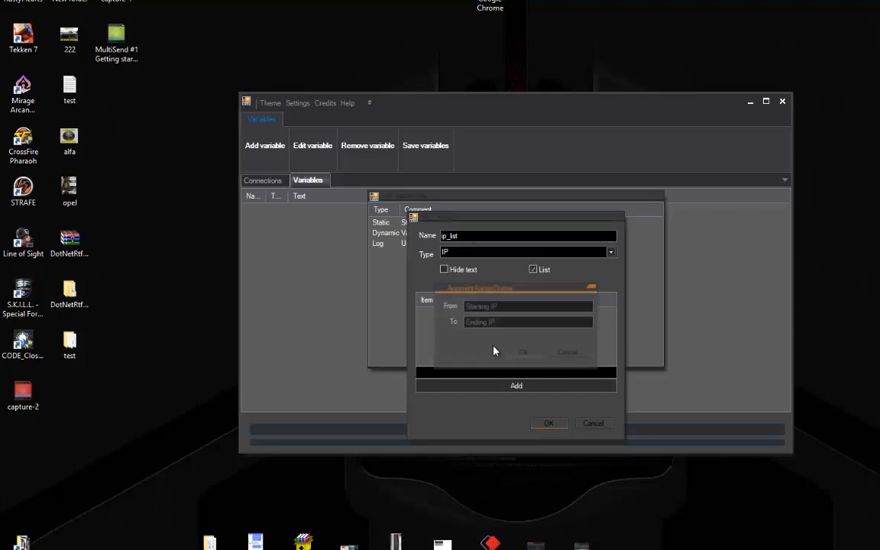
text(192.168.1.1)
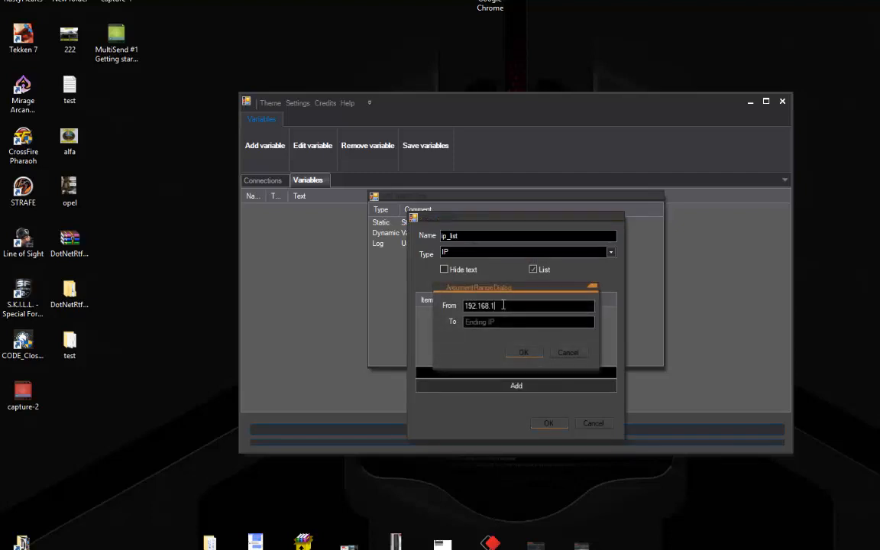
key(Tab)
text(192.168.1.10)
key(Return)
scroll(501, 316, down, 1)
scroll(502, 316, down, 1)
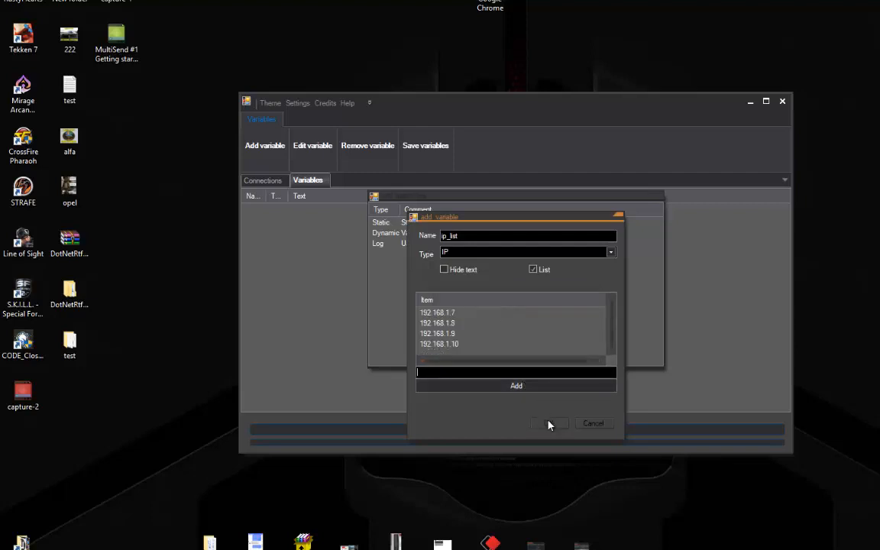
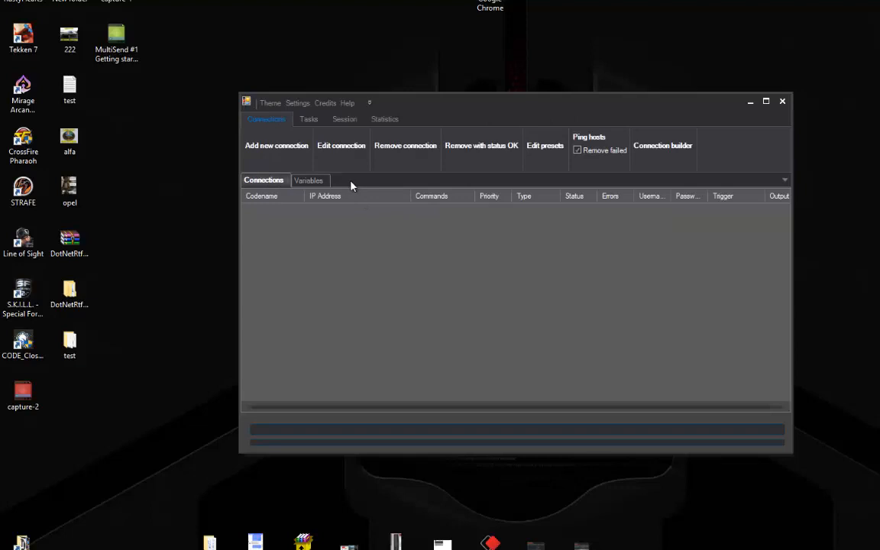
Select ip_list in the Variables tab to confirm it holds 192.168.1.1 through 192.168.1.10
click(325, 183)
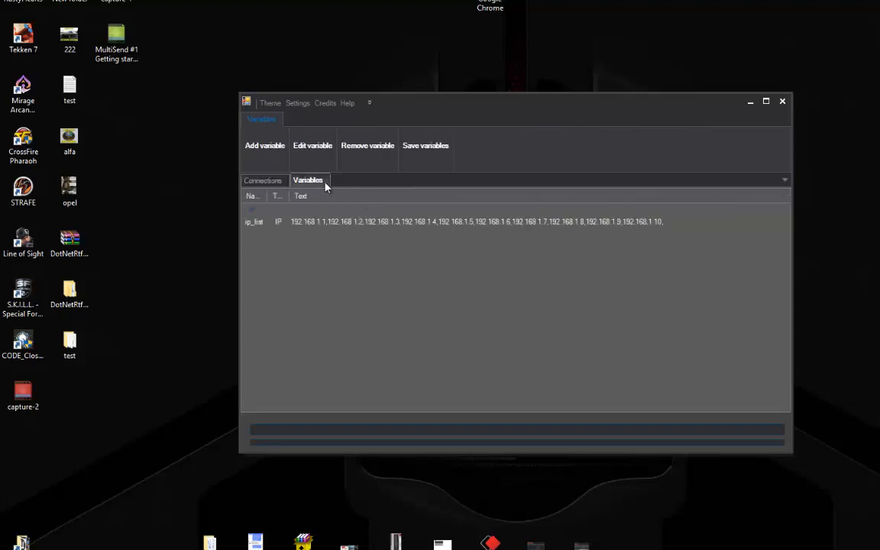
click(324, 221)
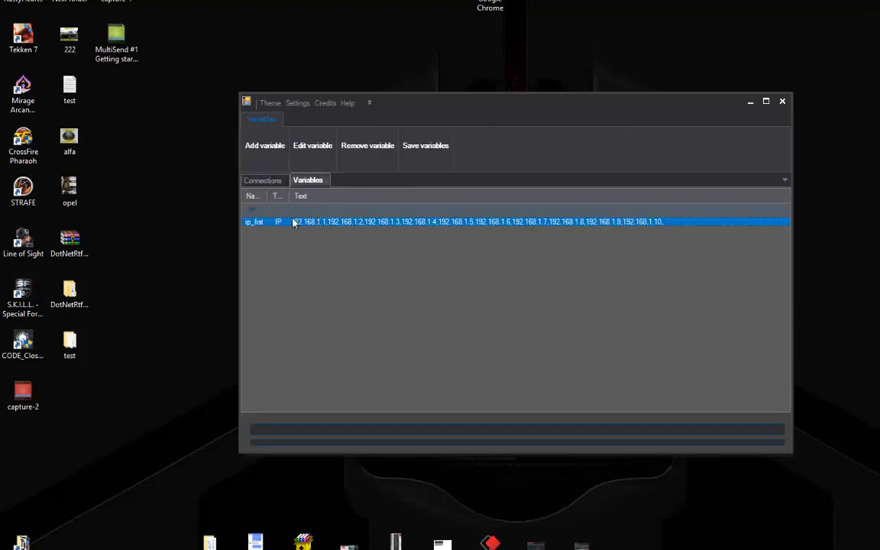
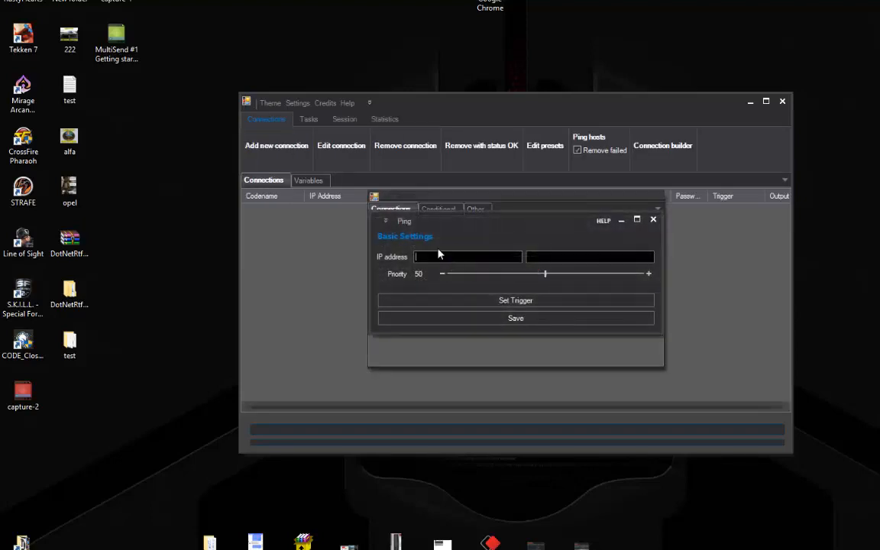
Cancel the unfinished Ping dialogs, check ip_list under Variables, and return to Connections
click(438, 257)
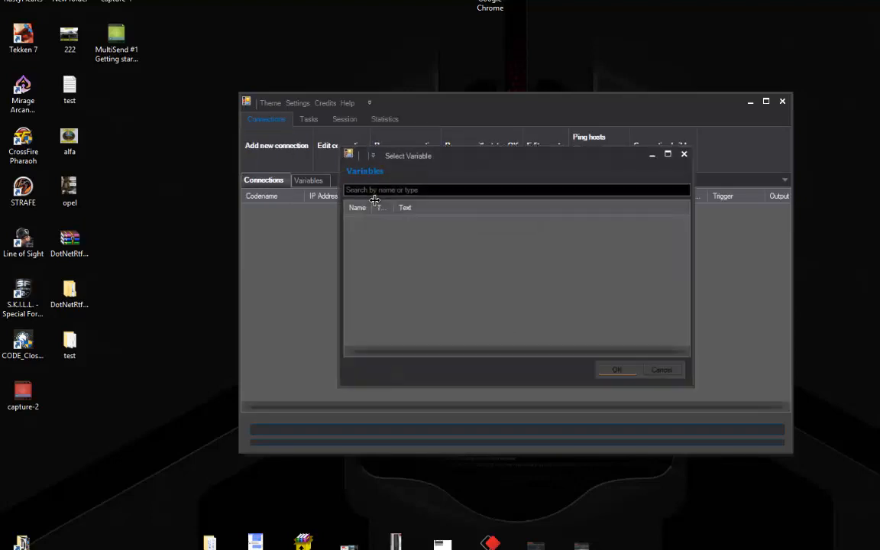
click(684, 153)
click(657, 220)
click(659, 199)
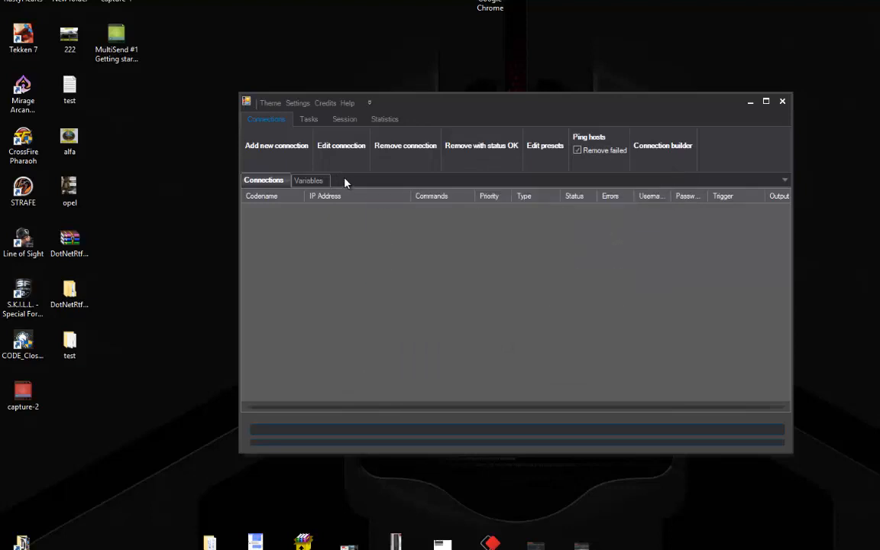
click(318, 183)
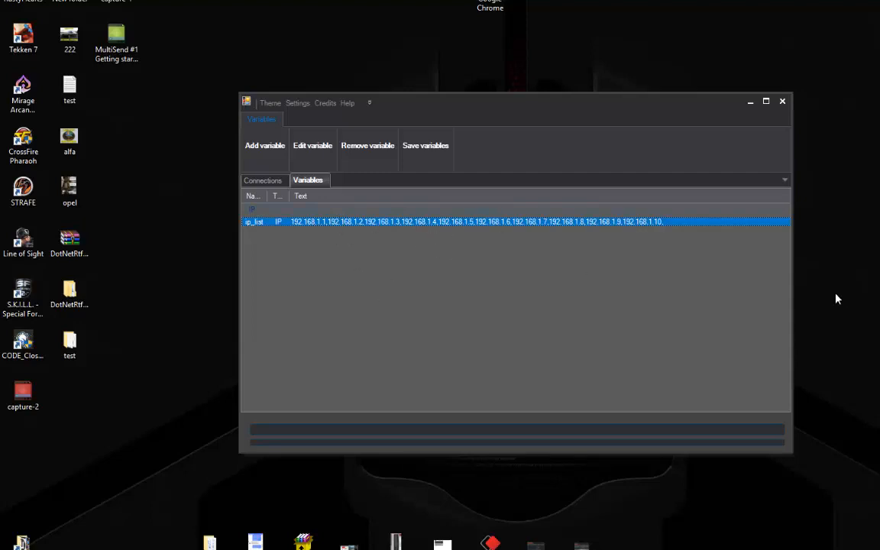
click(275, 181)
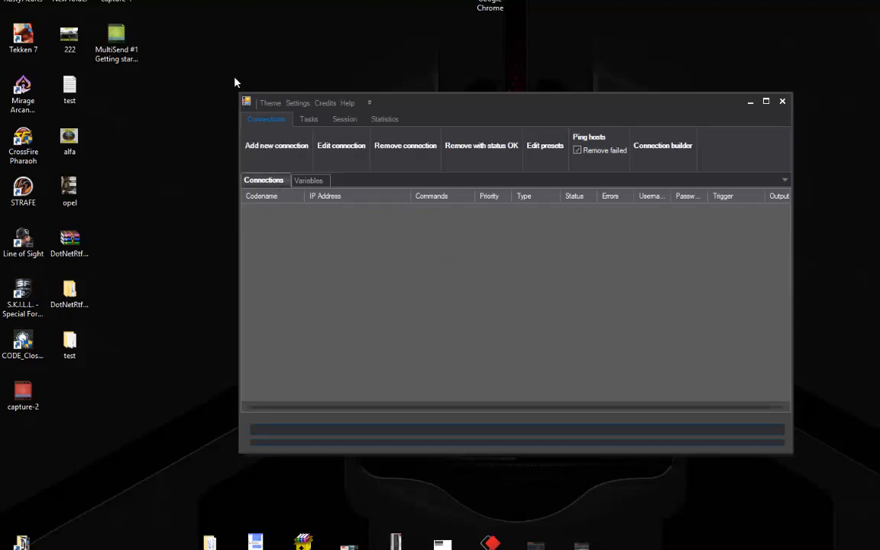
In the connection builder, add a VariableLoop over ip_list, save it, and expand VariableLoop0's branches
click(691, 149)
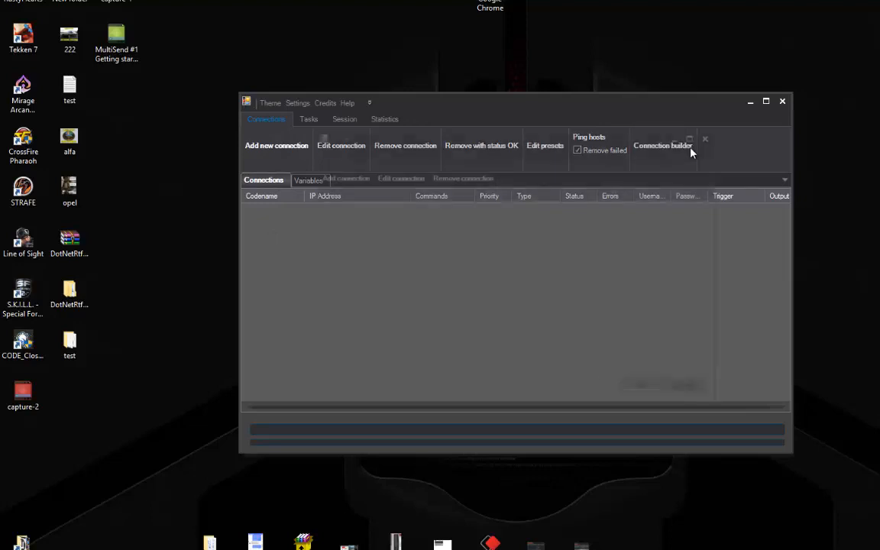
click(339, 175)
click(437, 210)
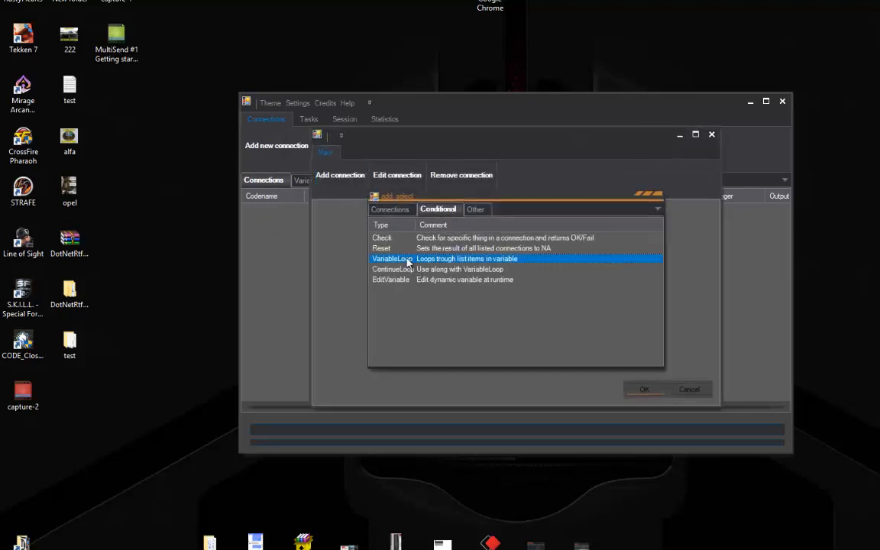
double_click(407, 259)
click(448, 258)
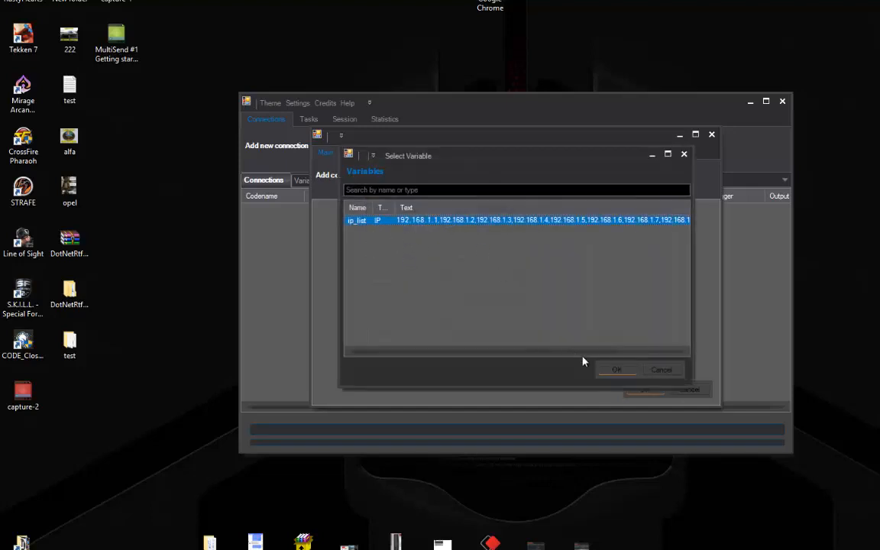
click(607, 370)
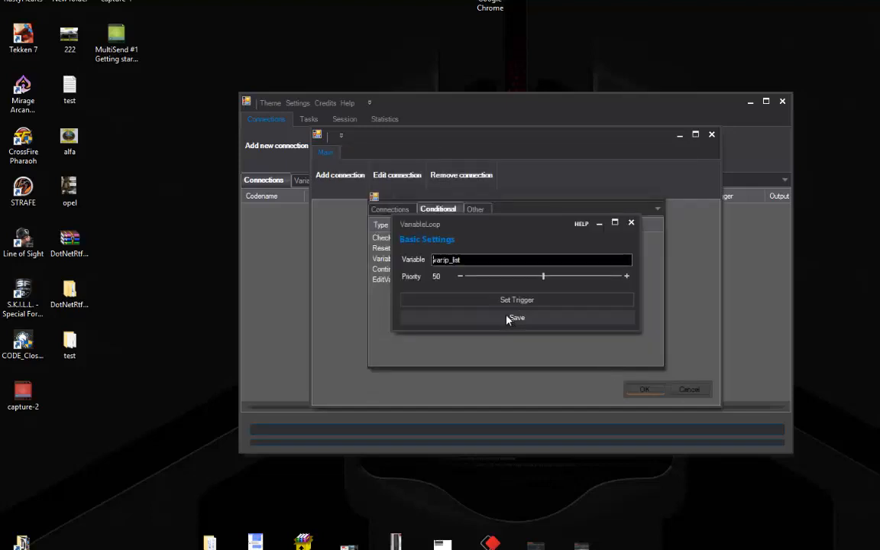
click(477, 318)
click(320, 206)
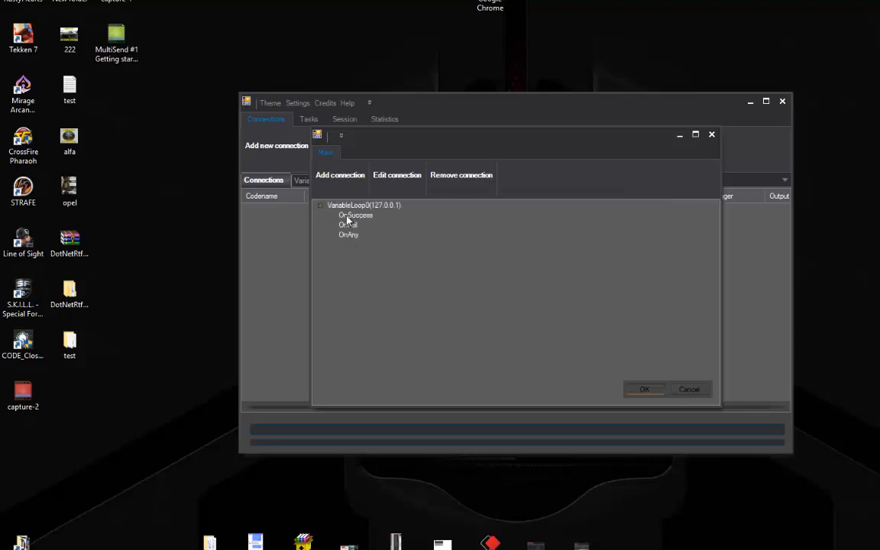
click(344, 181)
click(434, 210)
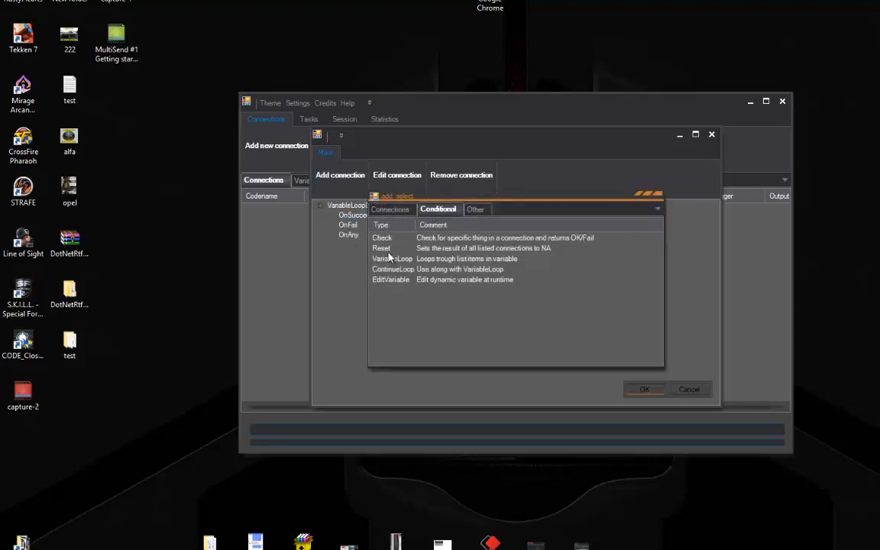
click(390, 210)
double_click(385, 285)
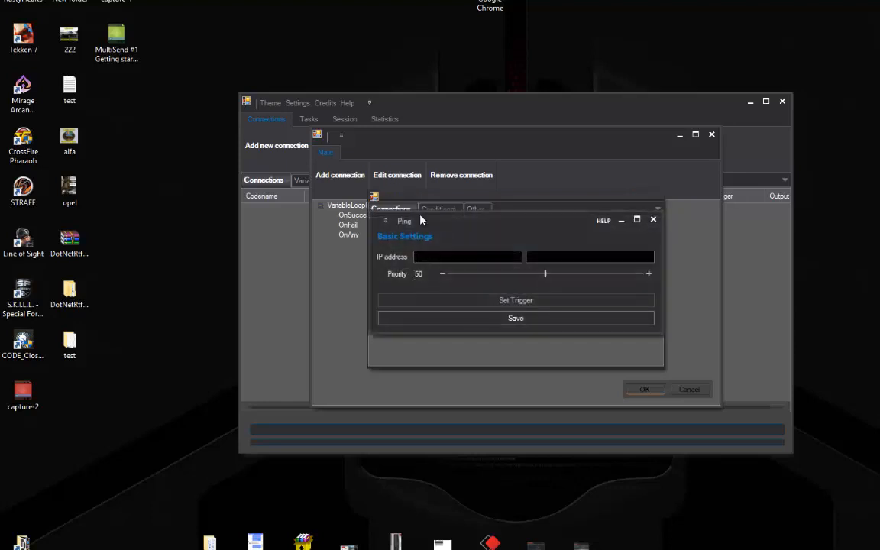
drag(432, 235, 403, 256)
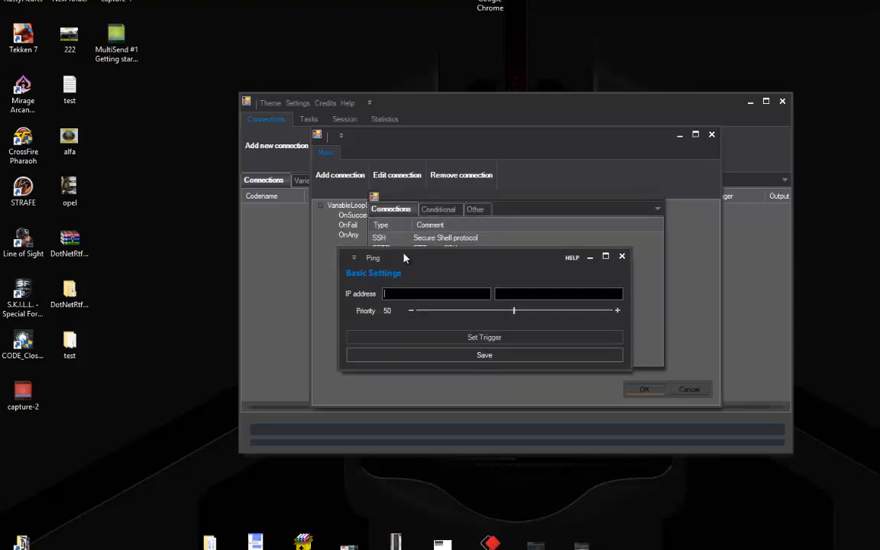
click(619, 255)
click(658, 197)
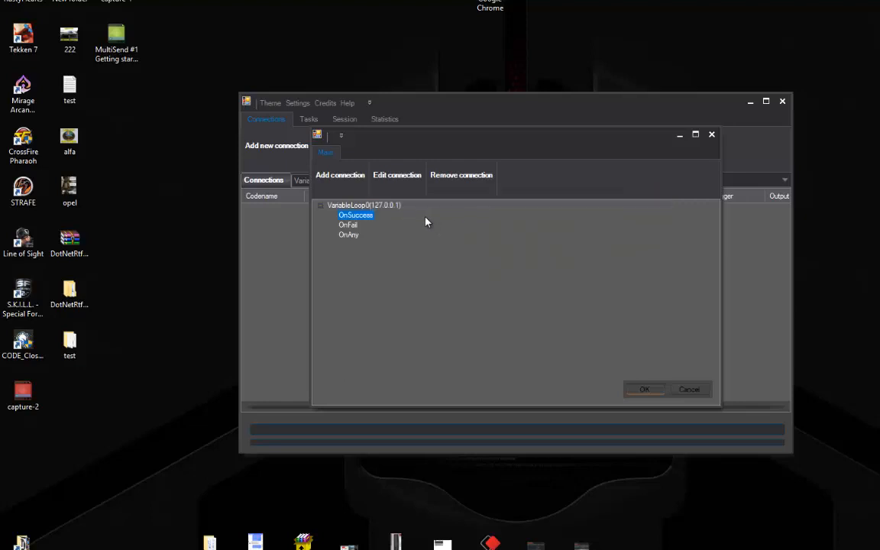
click(367, 207)
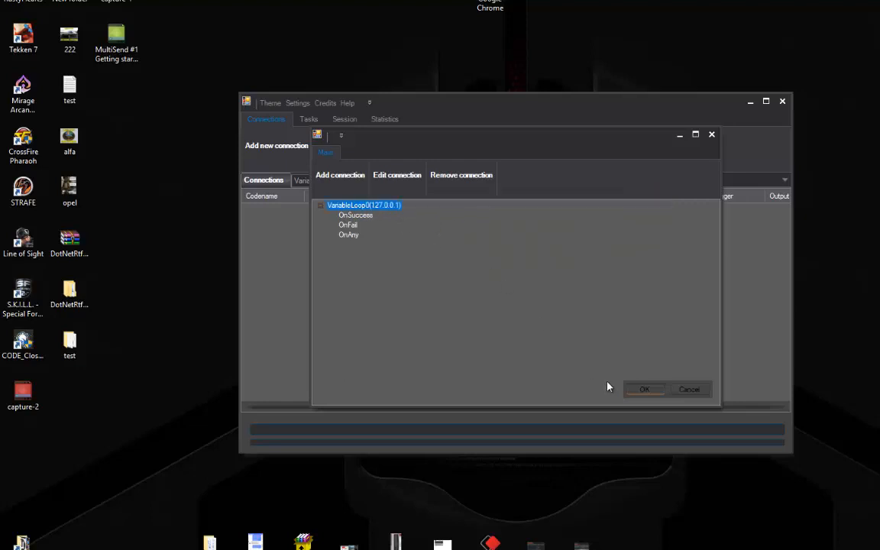
key(Return)
Save the chain, check the new VariableLoop0 variable (192.168.1.1), and reopen the connection builder
click(273, 215)
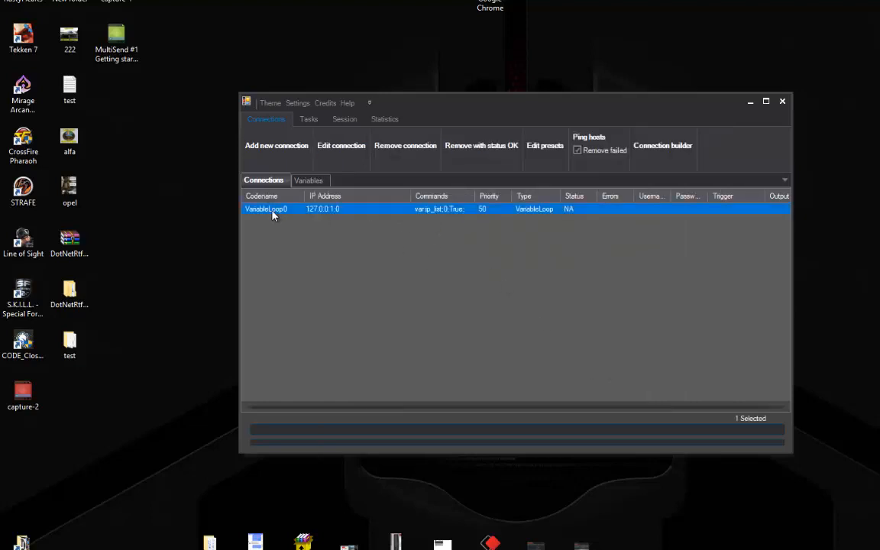
click(308, 180)
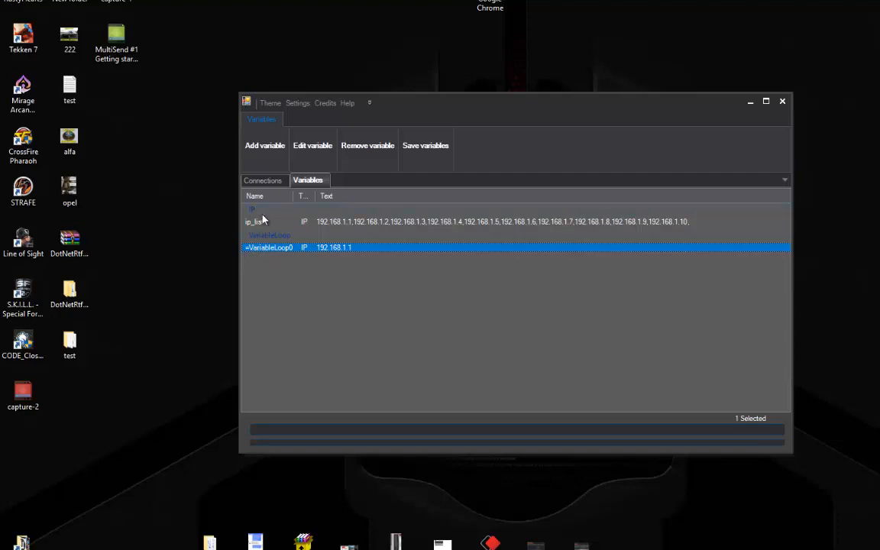
click(263, 180)
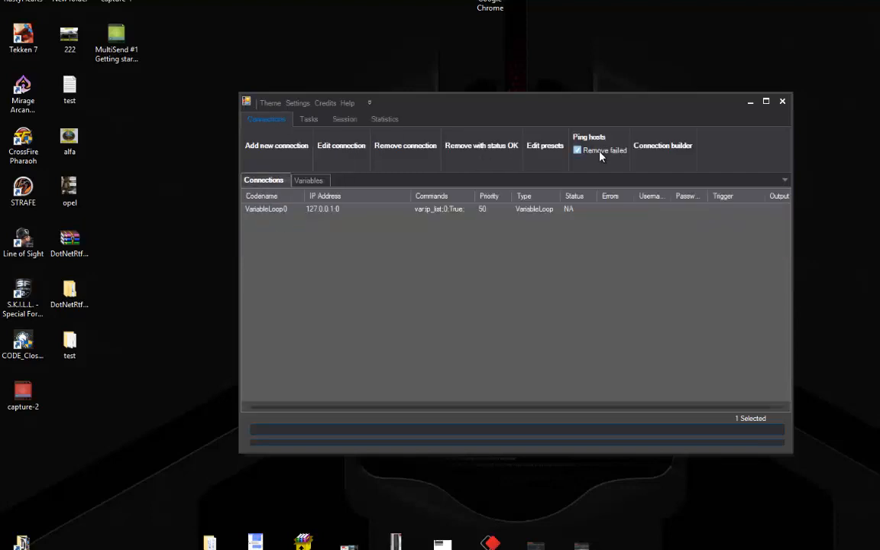
click(637, 153)
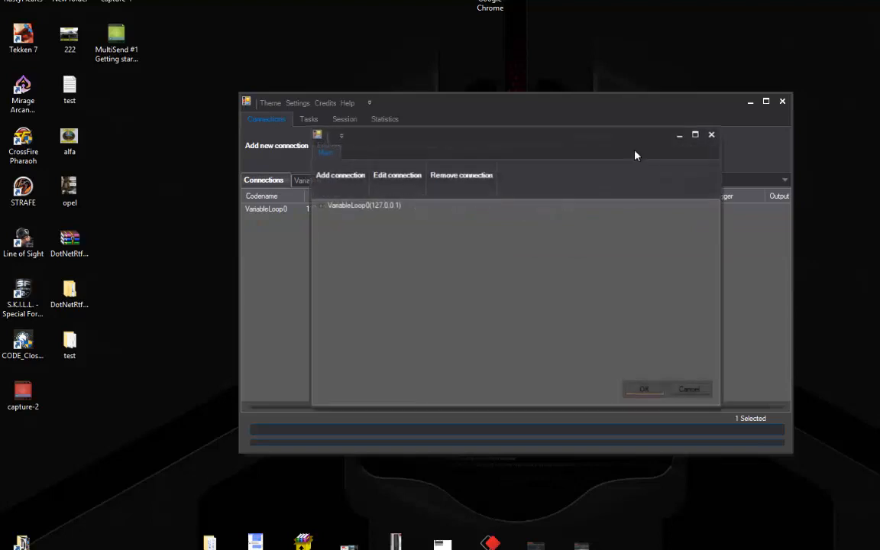
Under VariableLoop0's OnSuccess branch, add a Ping0 step targeting var:=VariableLoop0
click(320, 207)
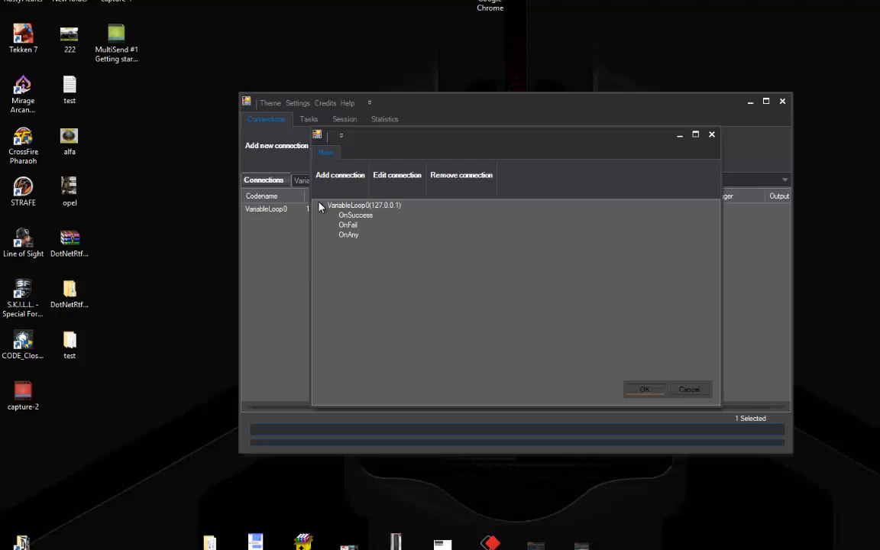
click(355, 215)
click(348, 175)
click(432, 213)
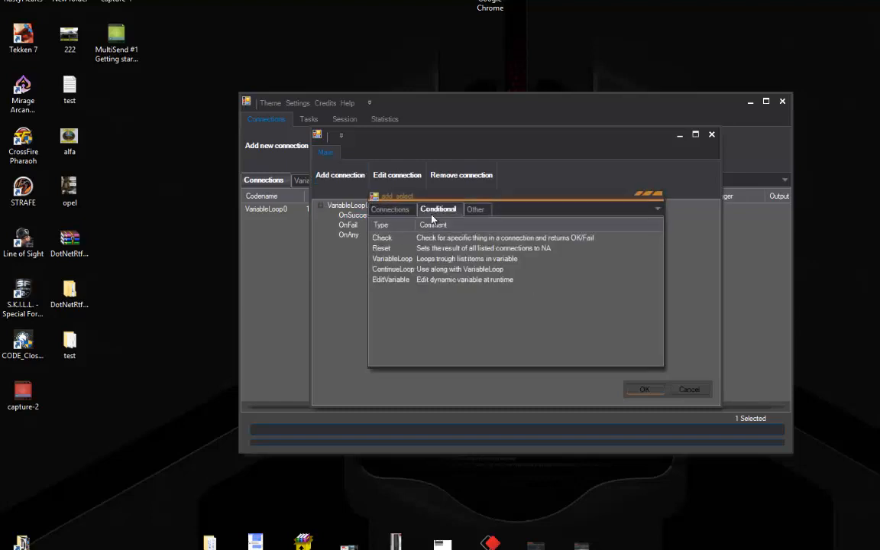
click(395, 212)
double_click(392, 281)
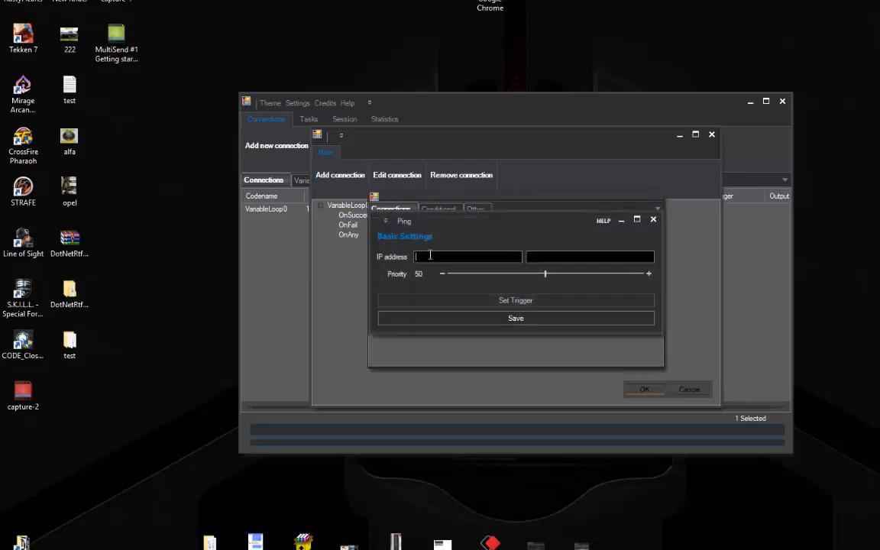
double_click(438, 260)
double_click(379, 221)
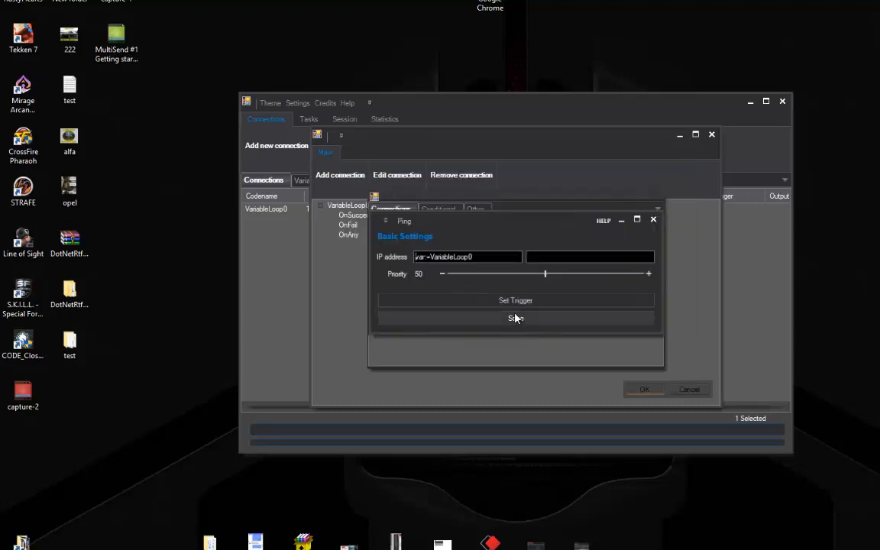
click(514, 317)
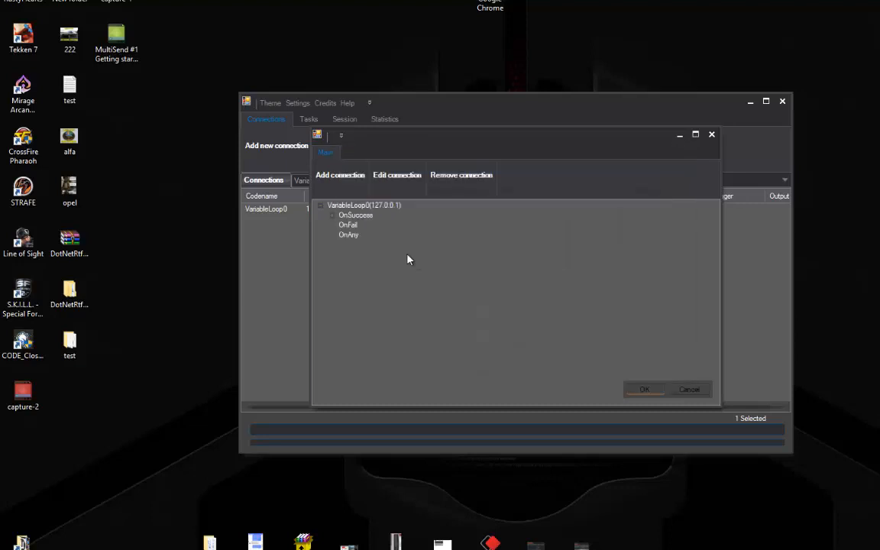
click(354, 216)
click(341, 175)
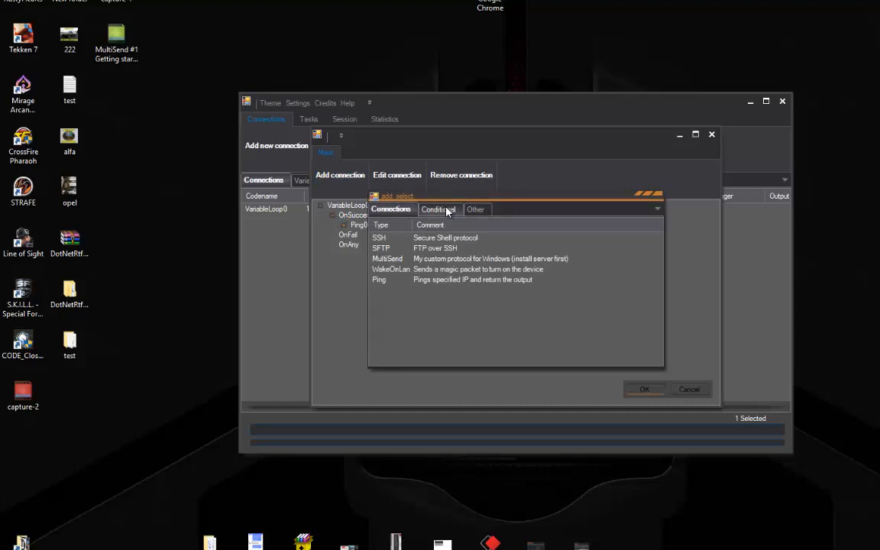
Add a ContinueLoop using var:=VariableLoop0 with its priority lowered from 50 to 15
click(448, 211)
double_click(397, 270)
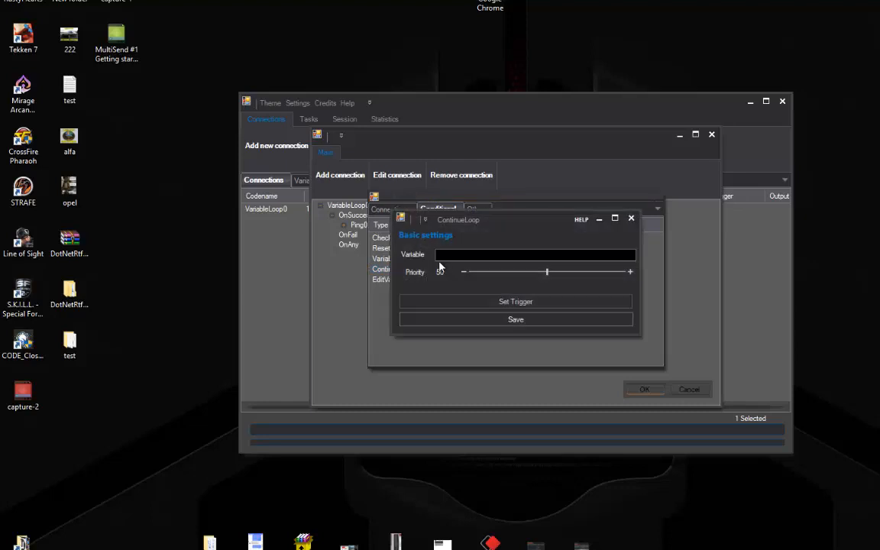
click(440, 254)
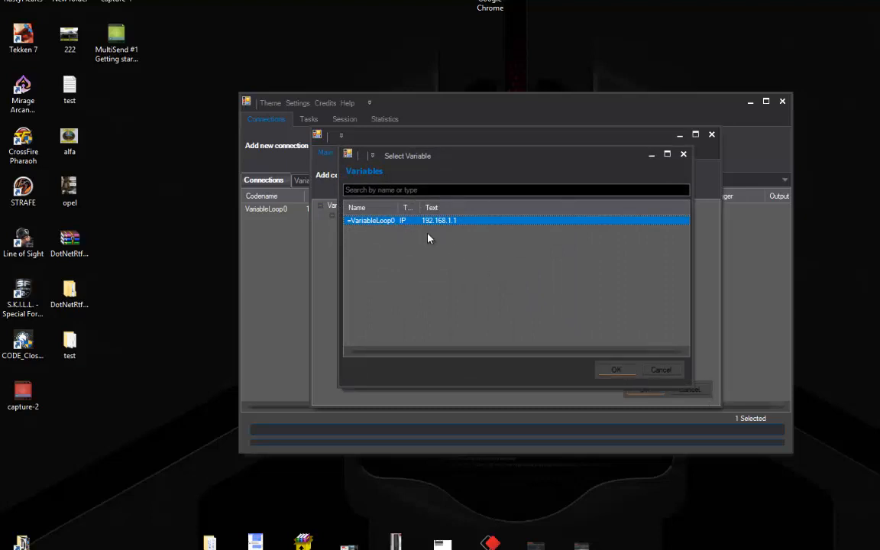
double_click(382, 223)
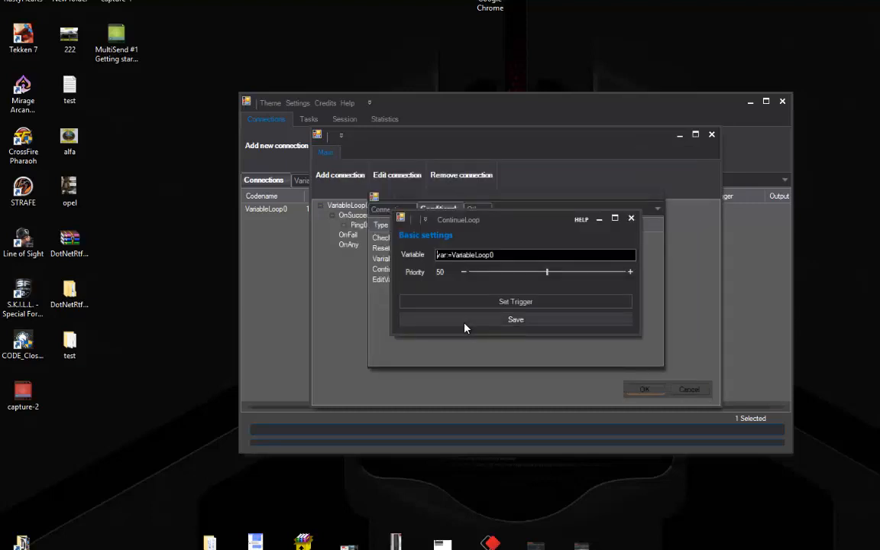
click(494, 271)
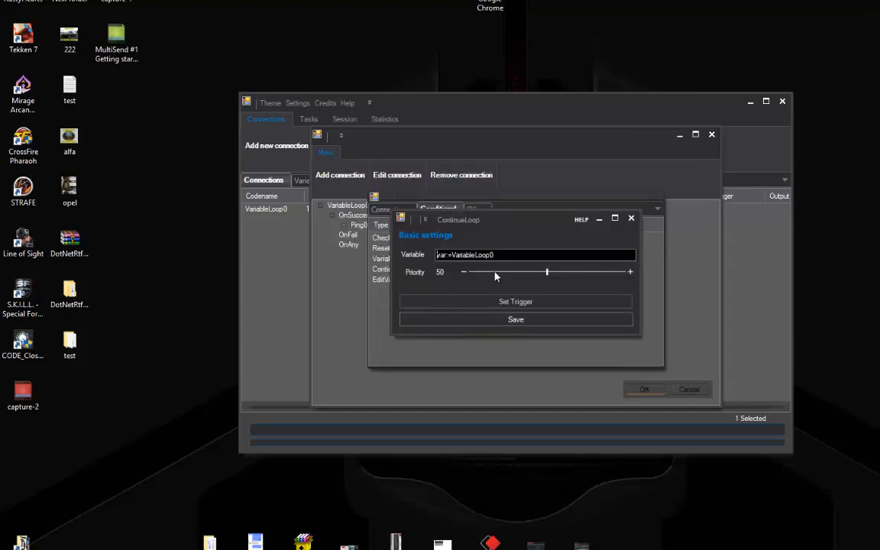
Save ContinueLoop0 after Ping0, then execute the connection chain from the right-click menu
click(498, 320)
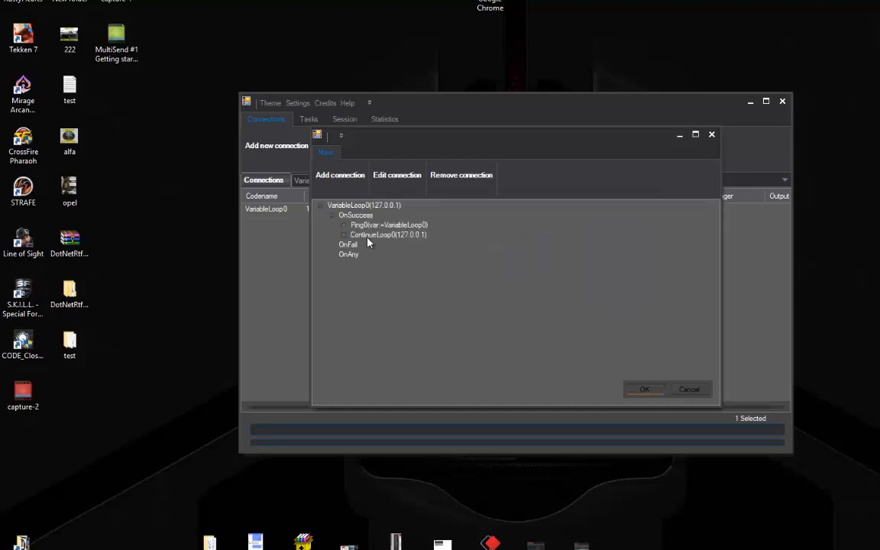
click(331, 216)
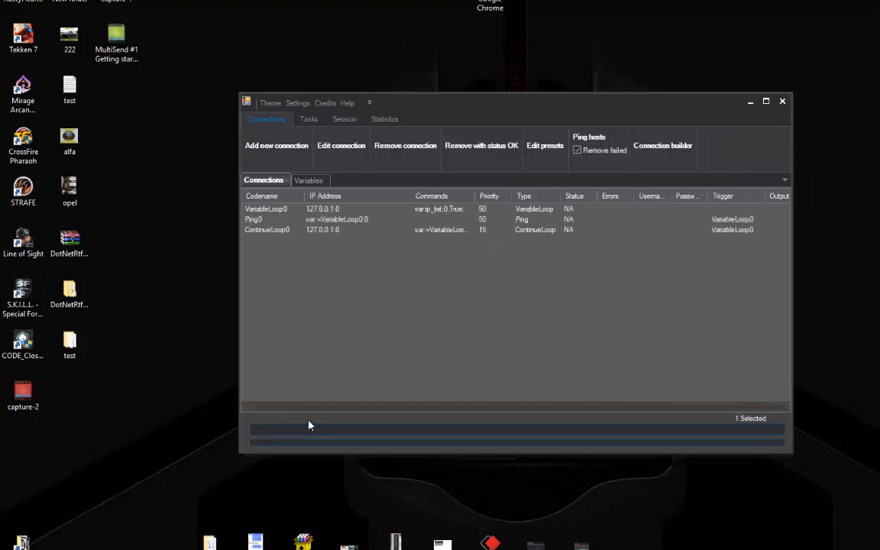
right_click(401, 334)
click(399, 297)
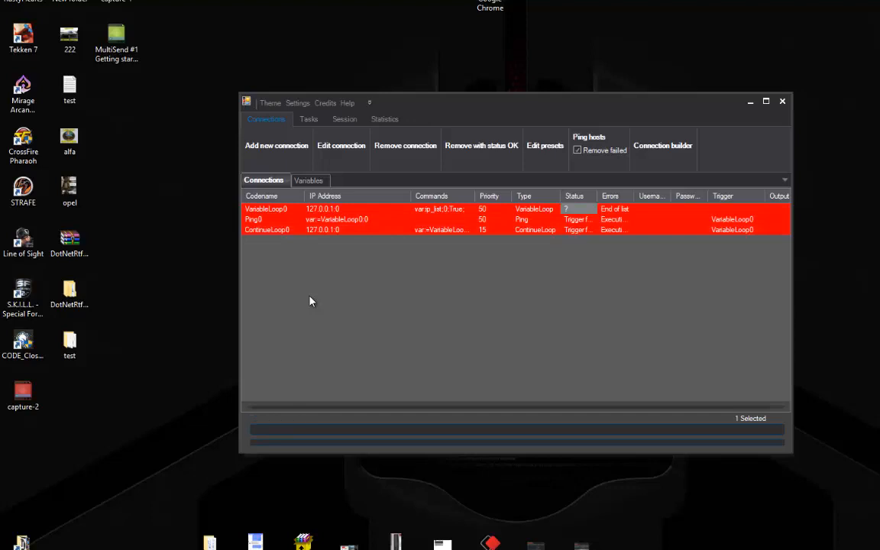
Add a Log-type variable named MainLog, save the variables, and go back to Connections
click(305, 179)
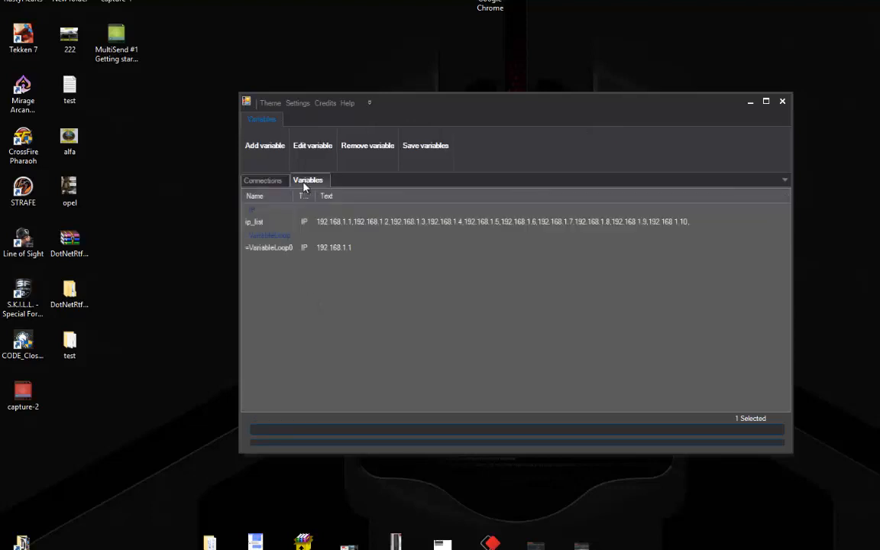
click(267, 148)
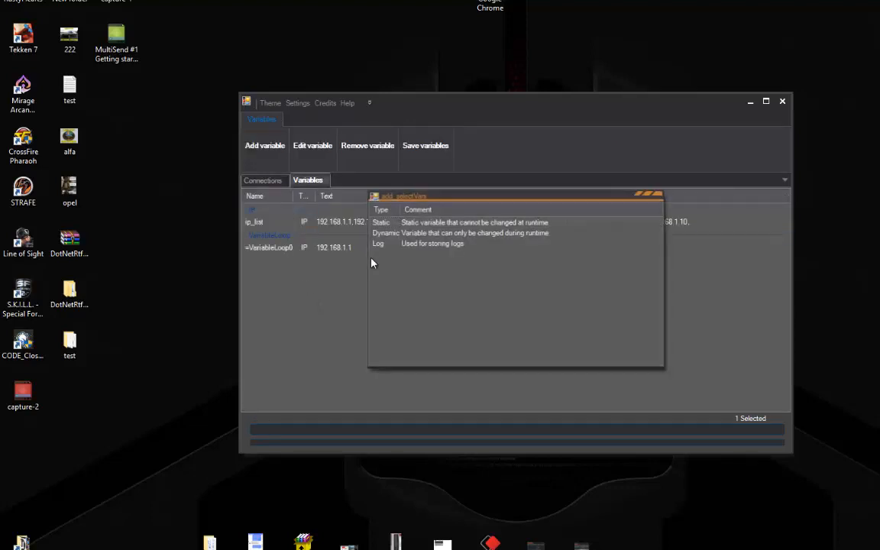
double_click(379, 243)
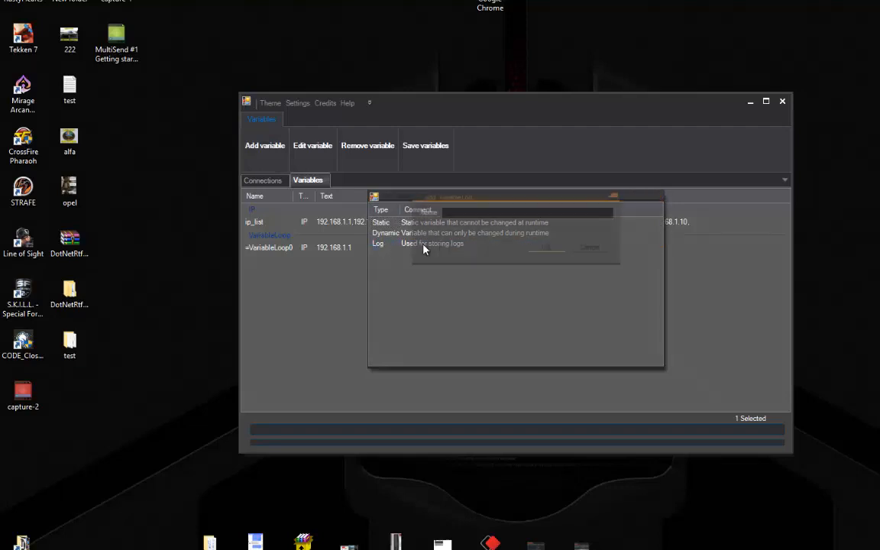
text(M)
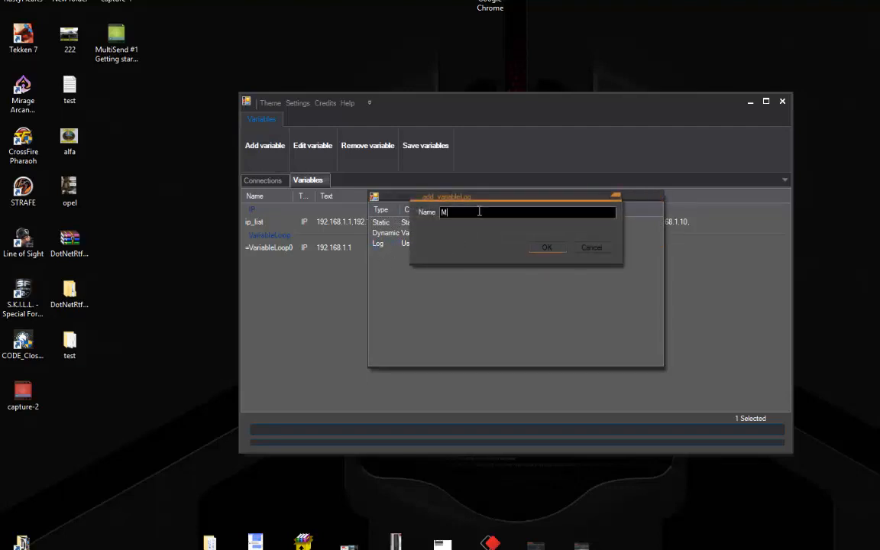
text(ainLog)
key(Return)
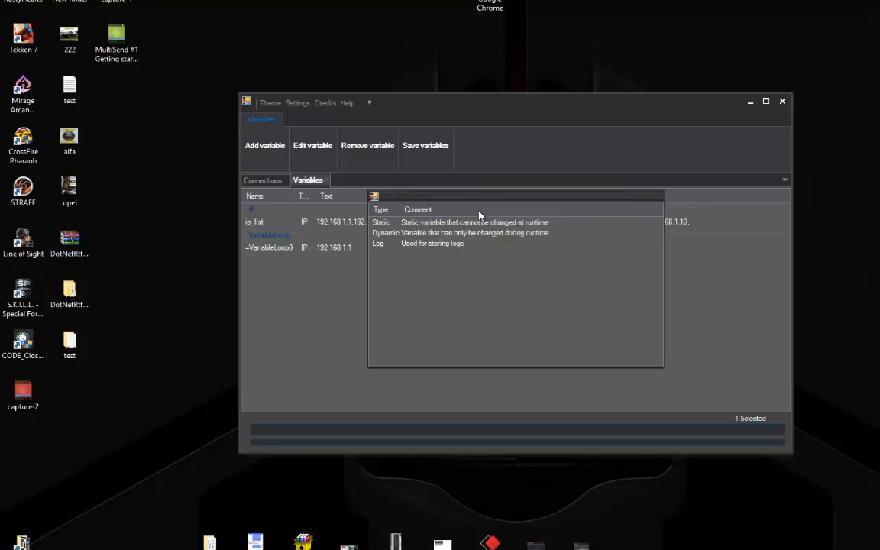
click(425, 147)
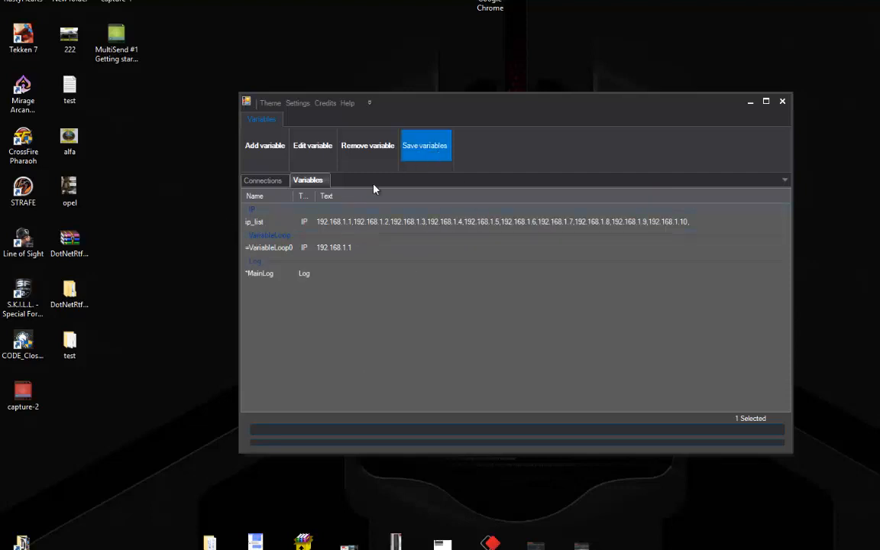
key(Return)
click(257, 180)
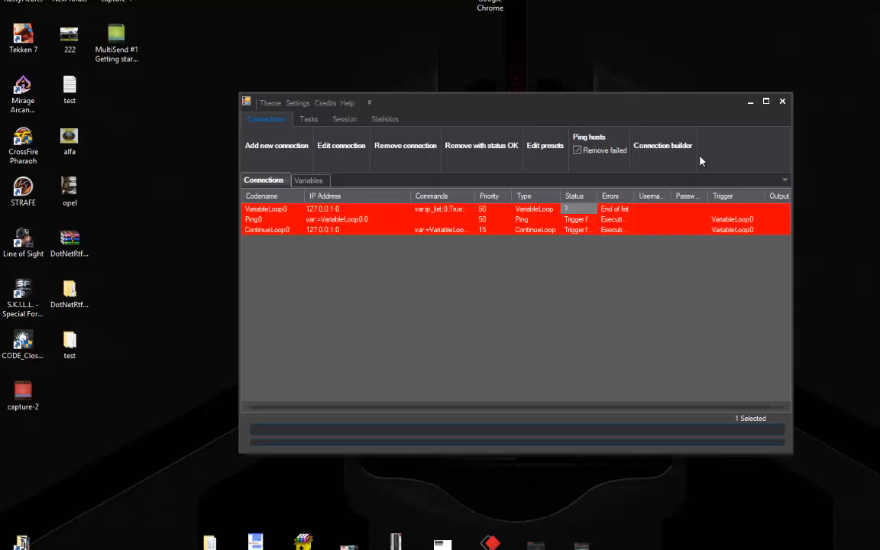
Reopen the connection builder, expand VariableLoop0's OnSuccess steps, and cancel a first Logger attempt
click(672, 149)
click(320, 206)
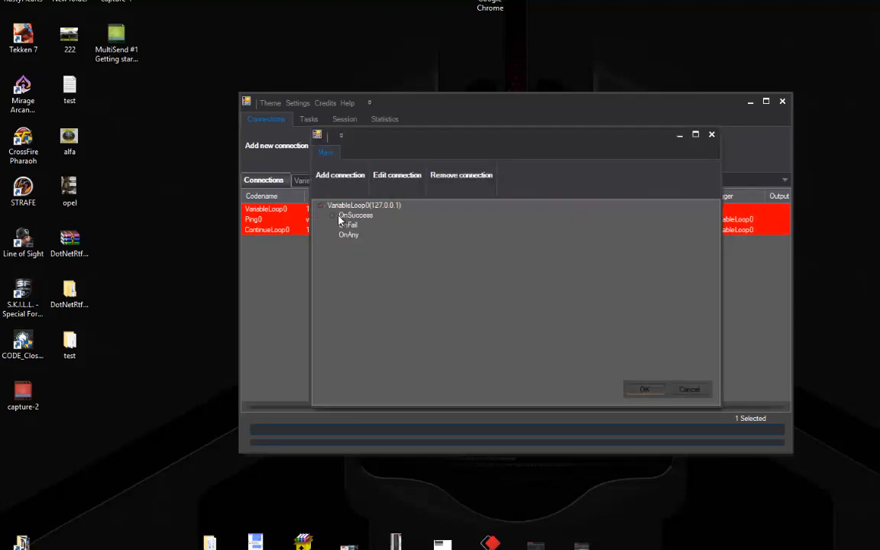
double_click(344, 217)
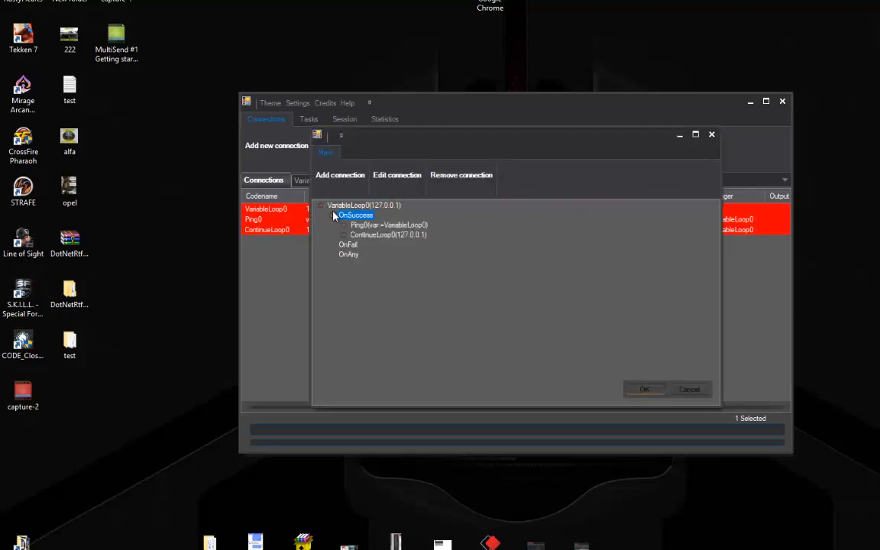
click(400, 177)
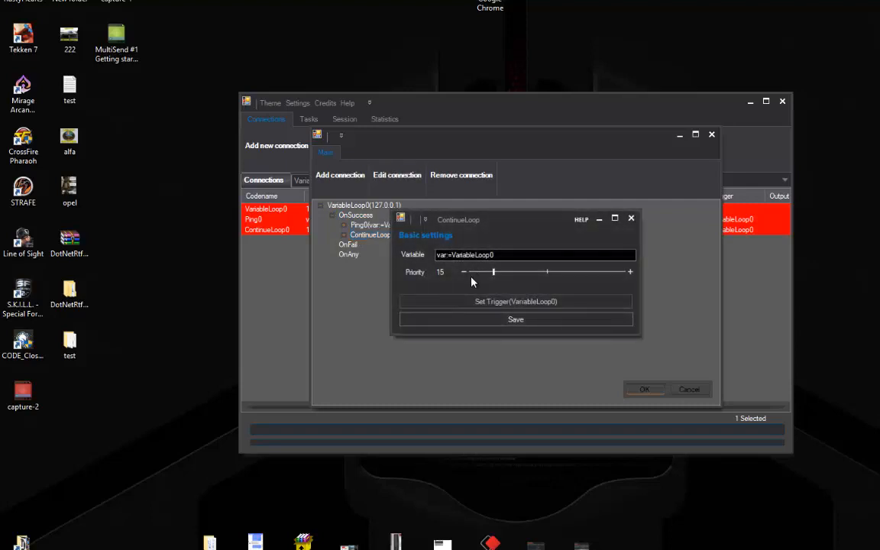
click(631, 218)
click(340, 175)
click(474, 209)
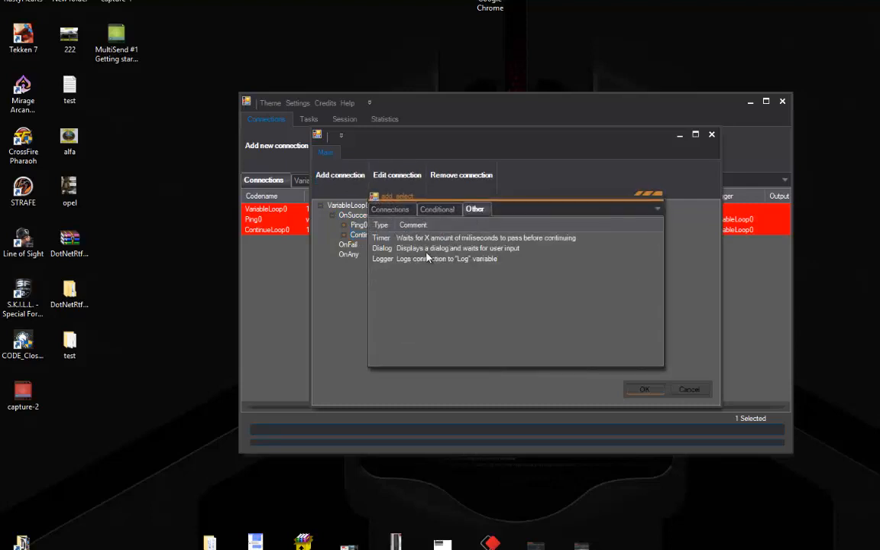
double_click(412, 260)
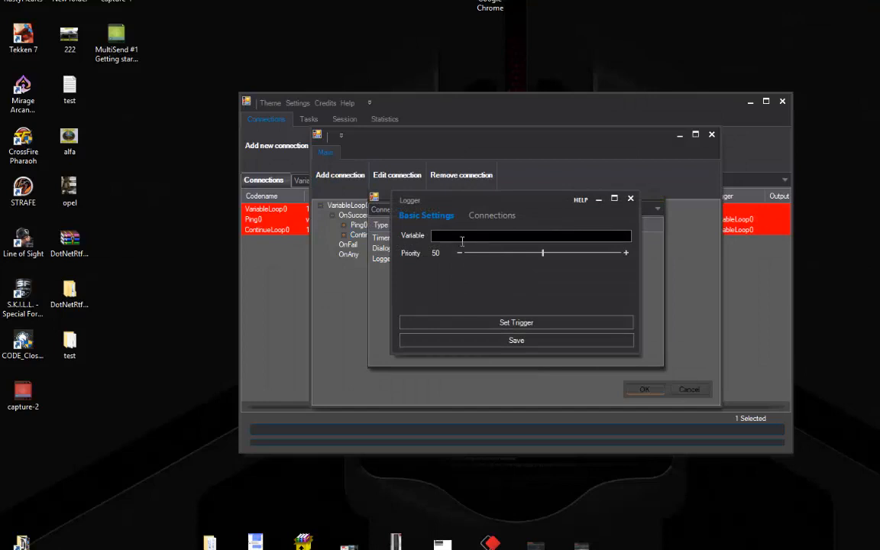
click(631, 200)
click(660, 196)
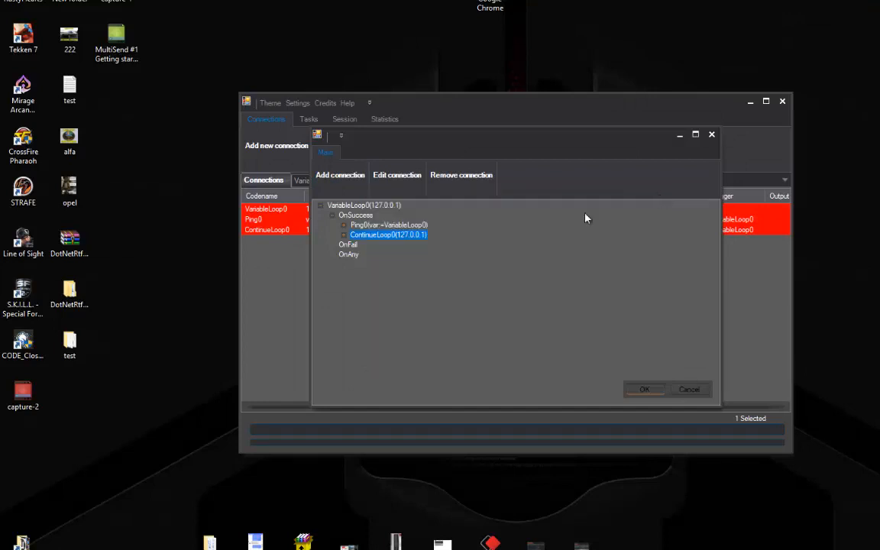
Add a Logger under OnSuccess writing to var:=MainLog and view its Connections list
click(365, 216)
click(339, 175)
click(474, 209)
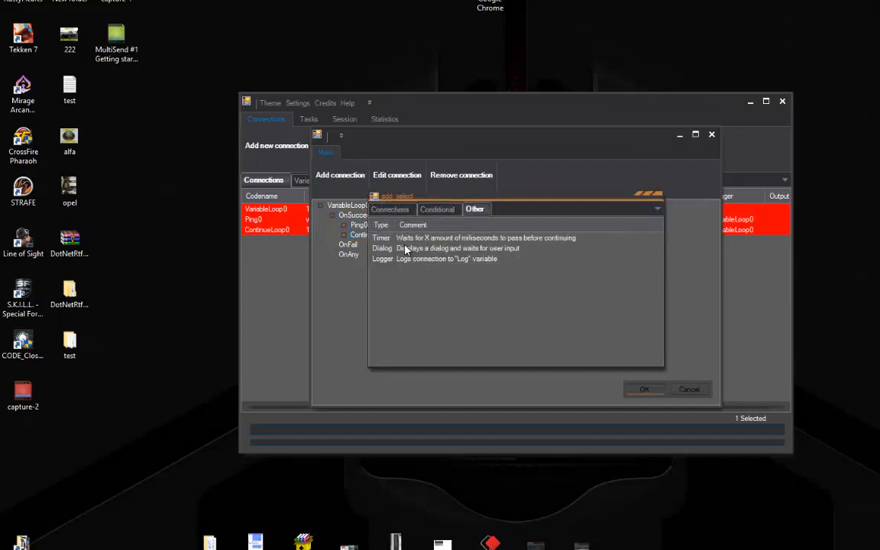
double_click(405, 260)
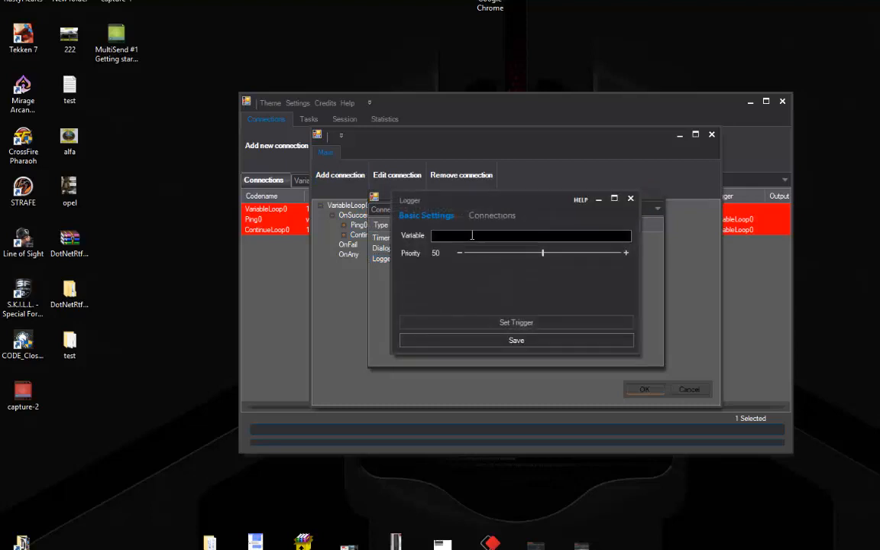
click(433, 237)
double_click(372, 222)
click(493, 215)
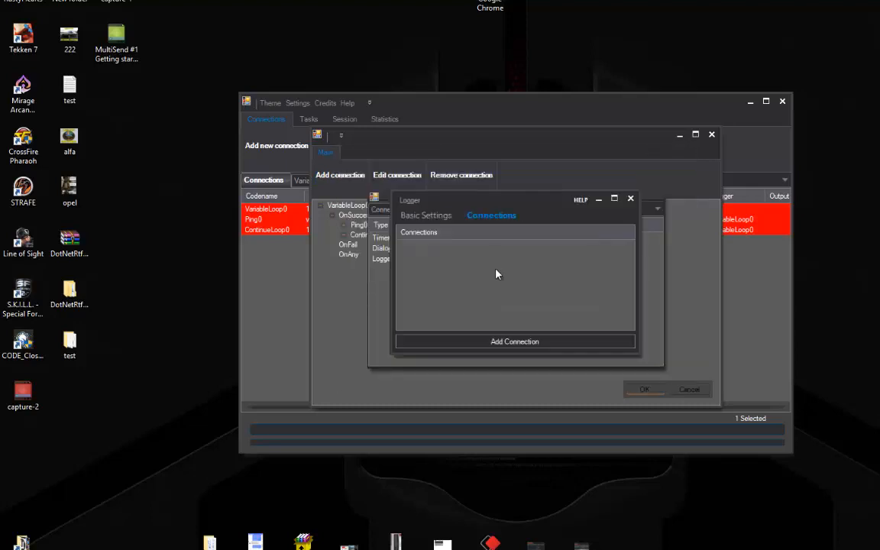
Have Logger0 record Ping0 into MainLog at priority 25, save it, and confirm the chain
click(421, 216)
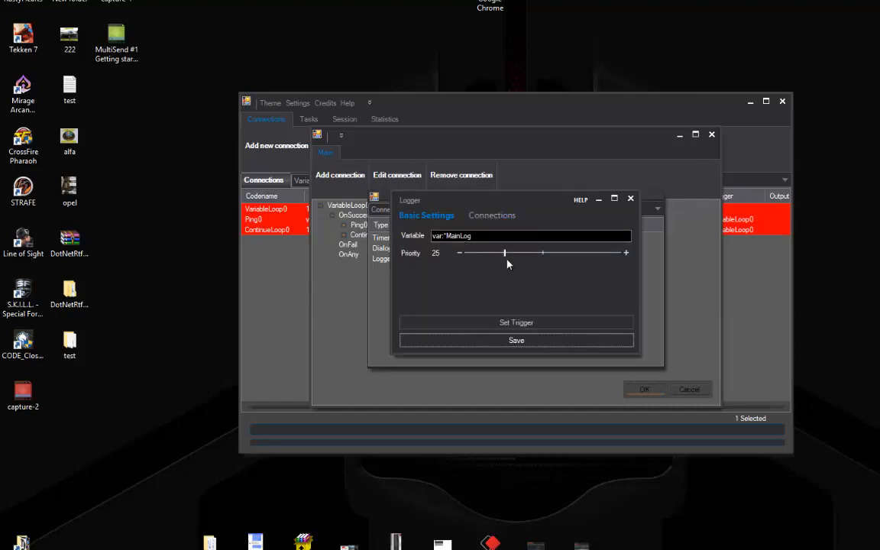
mouse_move(477, 204)
mouse_down()
mouse_move(622, 197)
mouse_move(475, 185)
mouse_up()
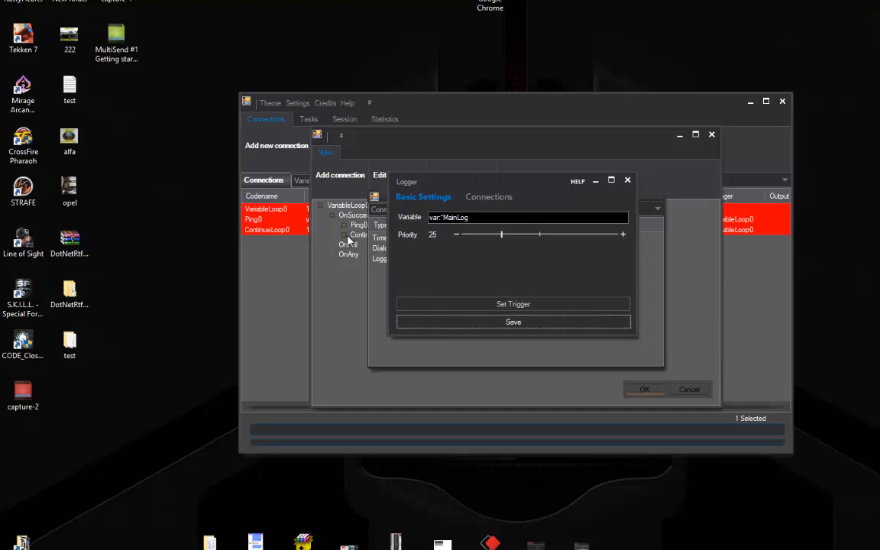
click(488, 197)
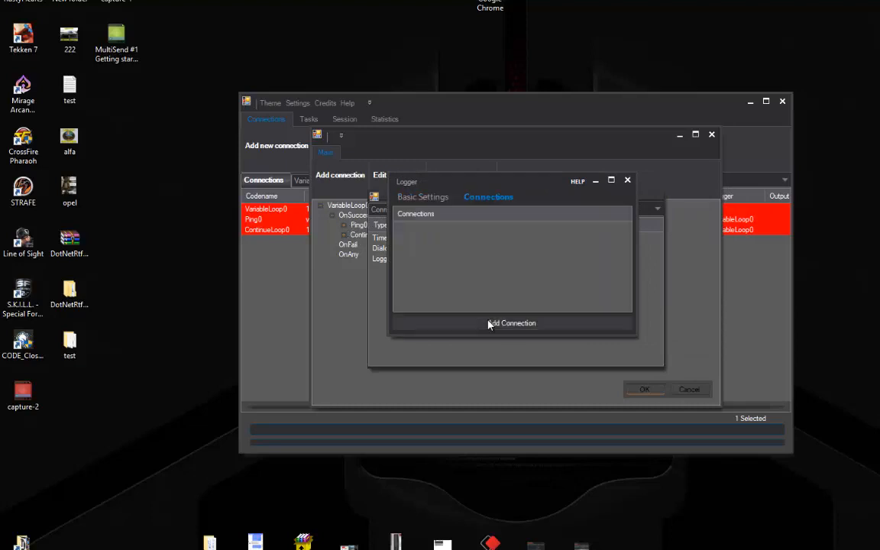
click(450, 327)
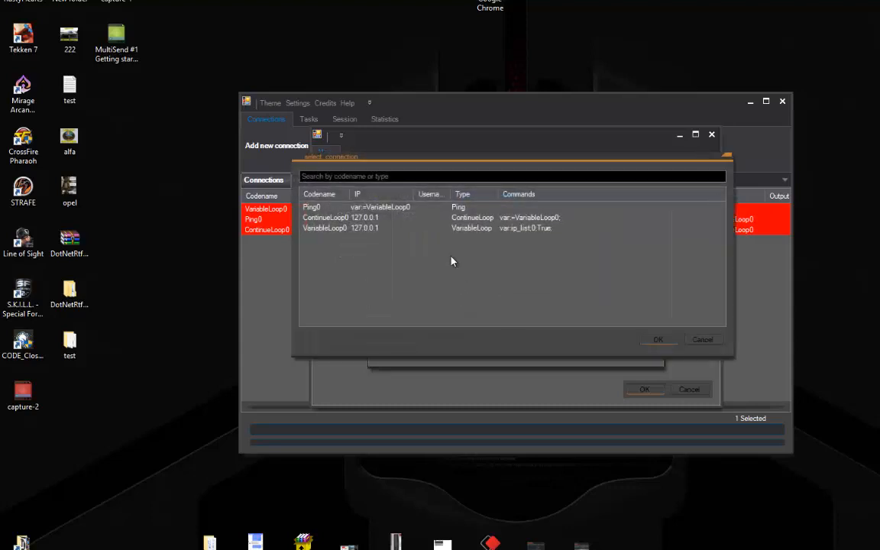
double_click(323, 208)
click(423, 197)
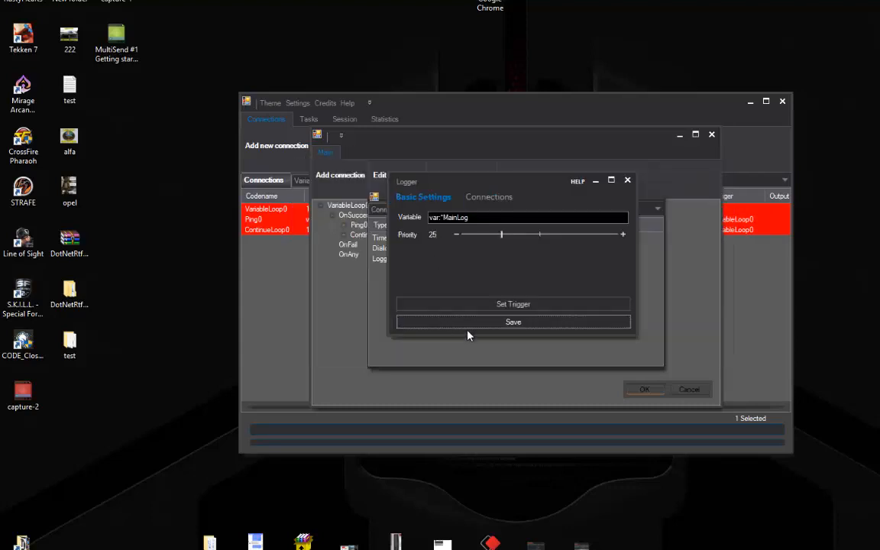
click(488, 322)
click(642, 389)
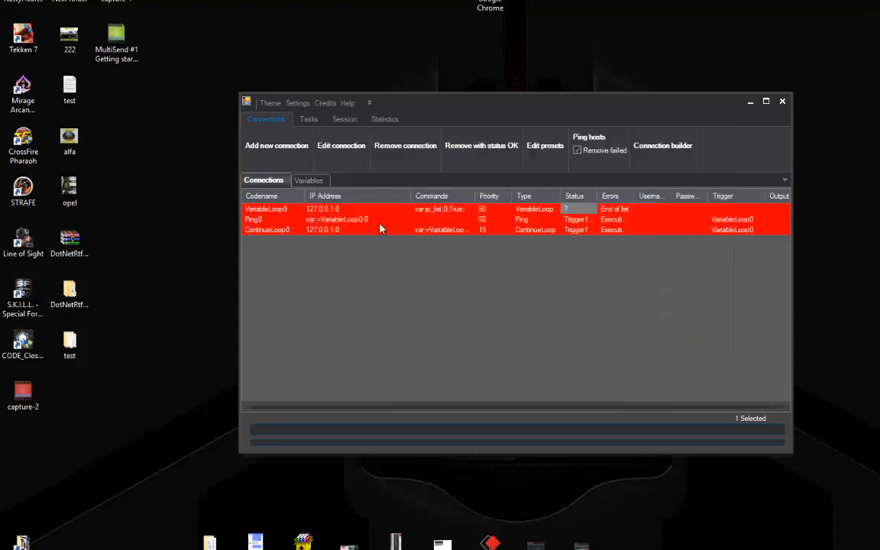
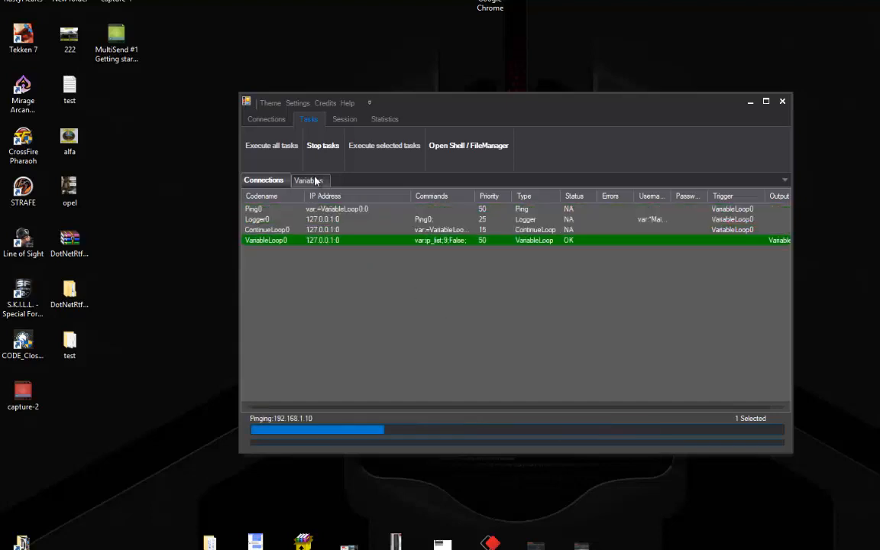
Open the MainLog variable and view its ping logs for 192.168.1.1 through 192.168.1.10
click(315, 180)
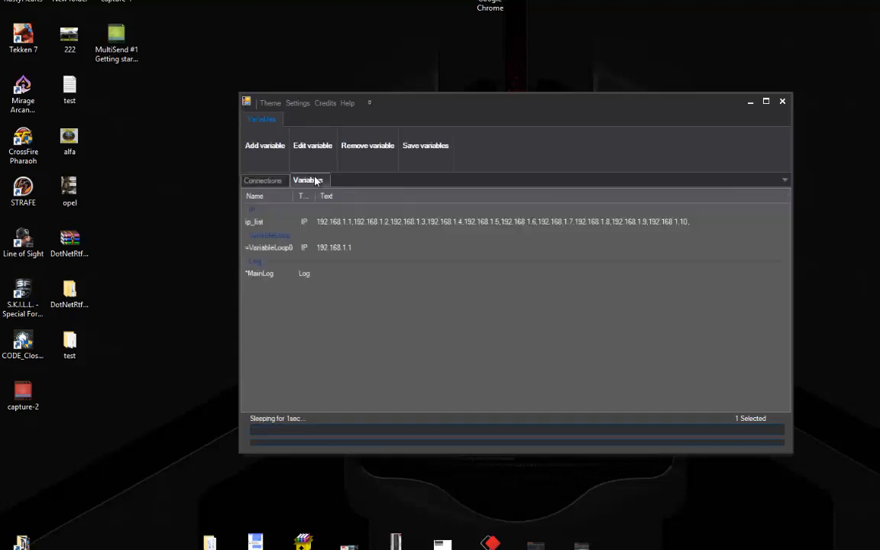
click(283, 275)
click(307, 151)
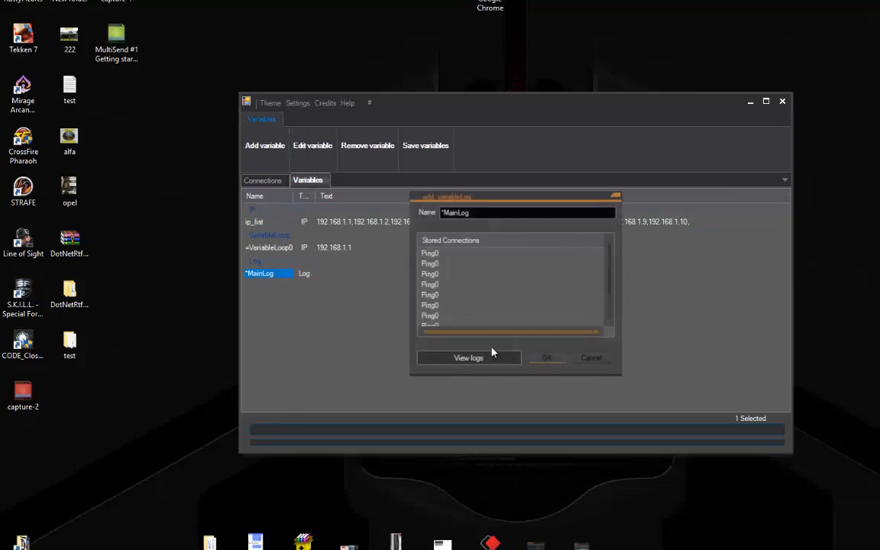
click(449, 360)
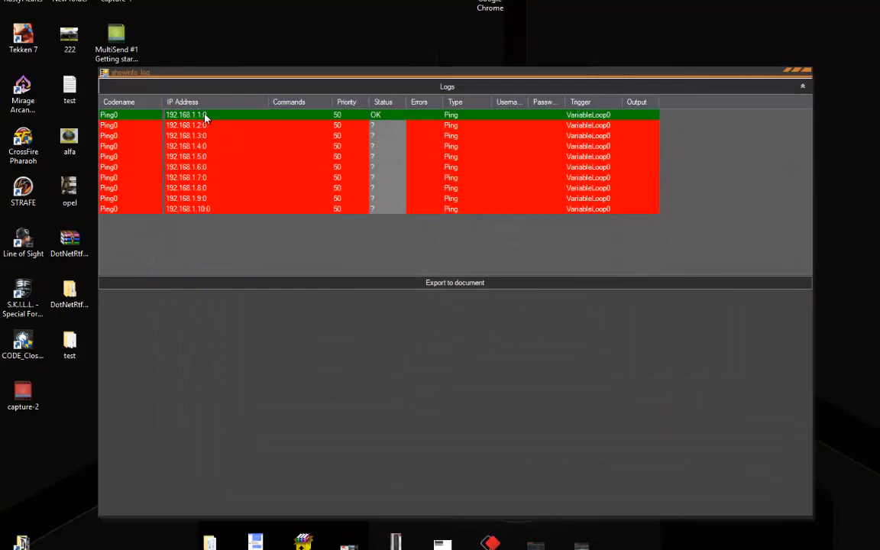
Inspect the ping entries, opening Basic info for 192.168.1.1:0 and checking 192.168.1.6 and 192.168.1.10
click(205, 116)
click(220, 219)
double_click(237, 115)
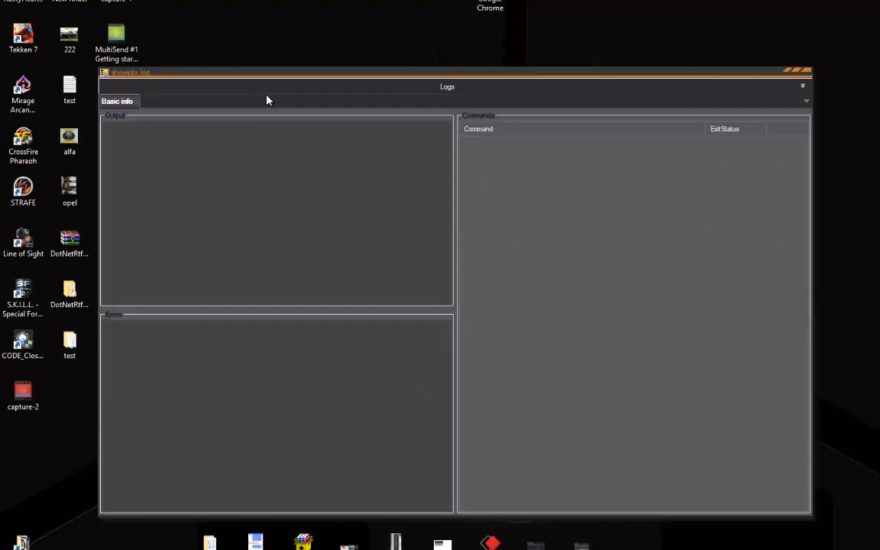
click(269, 93)
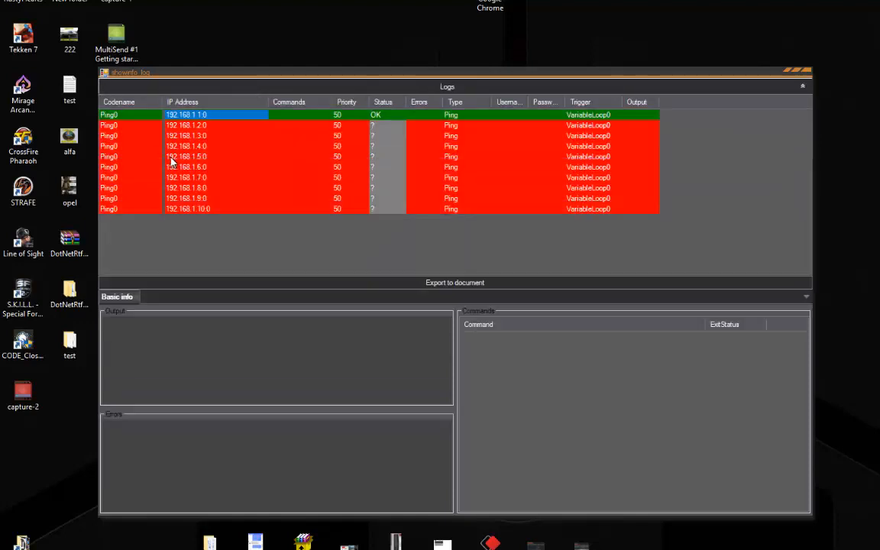
click(308, 167)
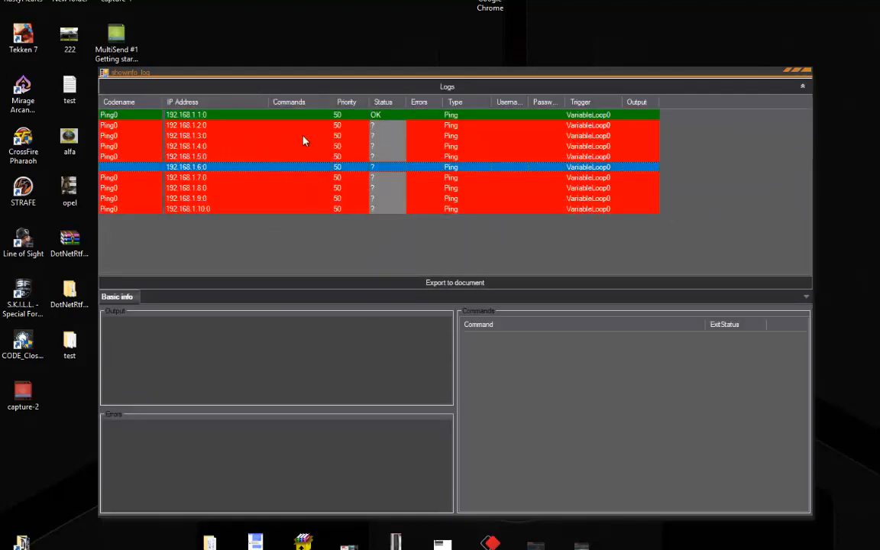
click(274, 115)
click(233, 209)
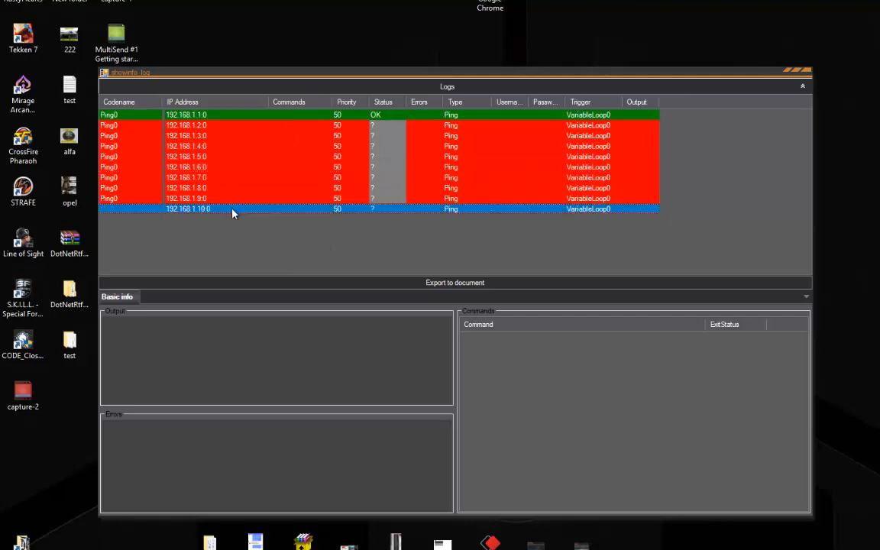
click(241, 114)
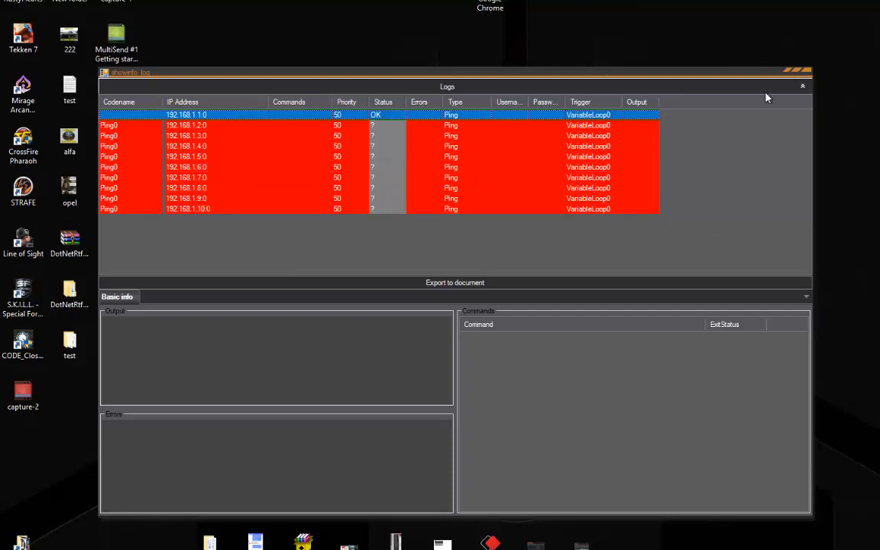
Close the Logs window and MainLog dialog and return to the Connections list
click(806, 72)
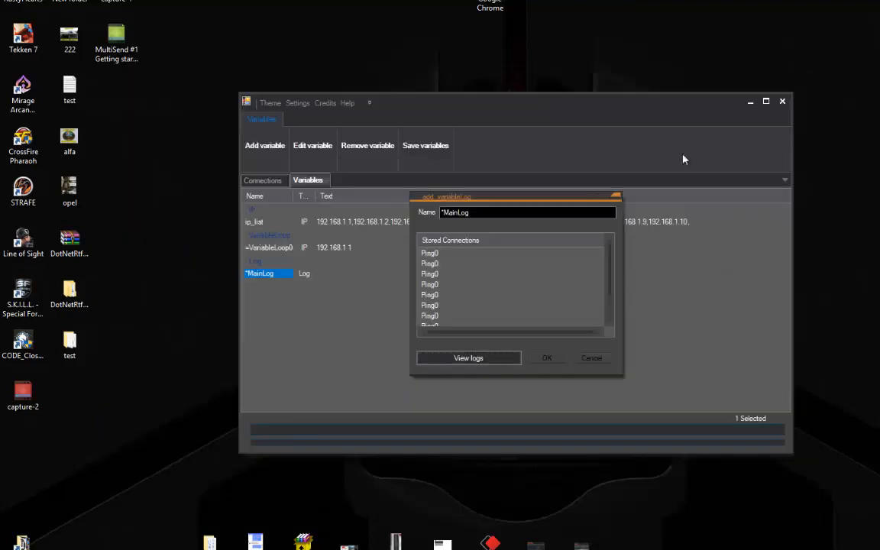
click(616, 197)
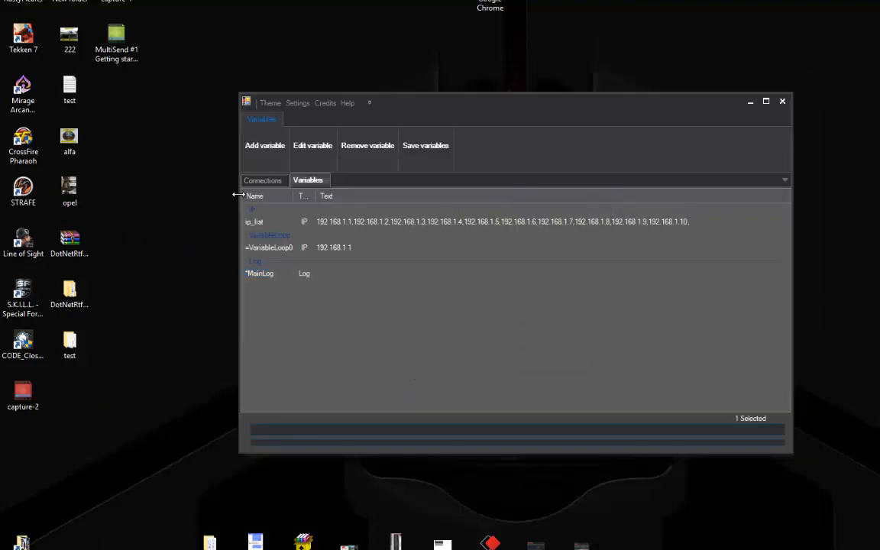
click(263, 181)
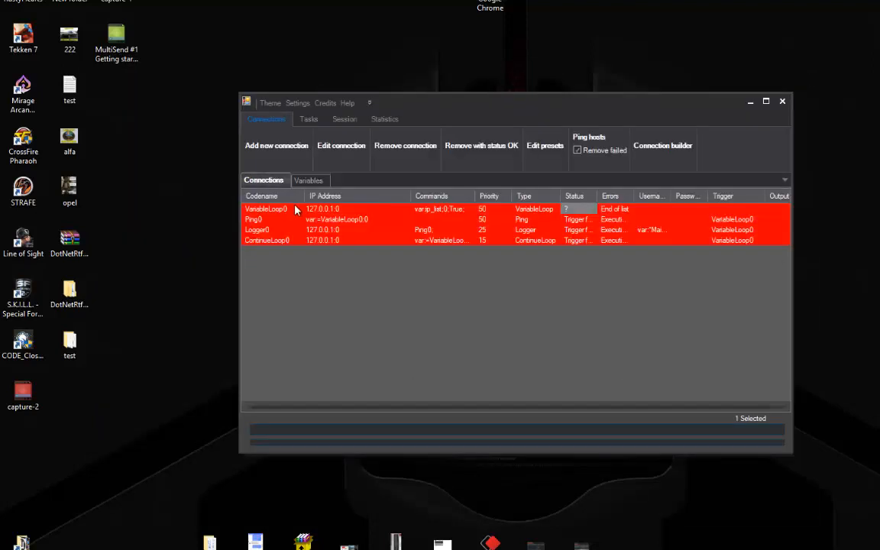
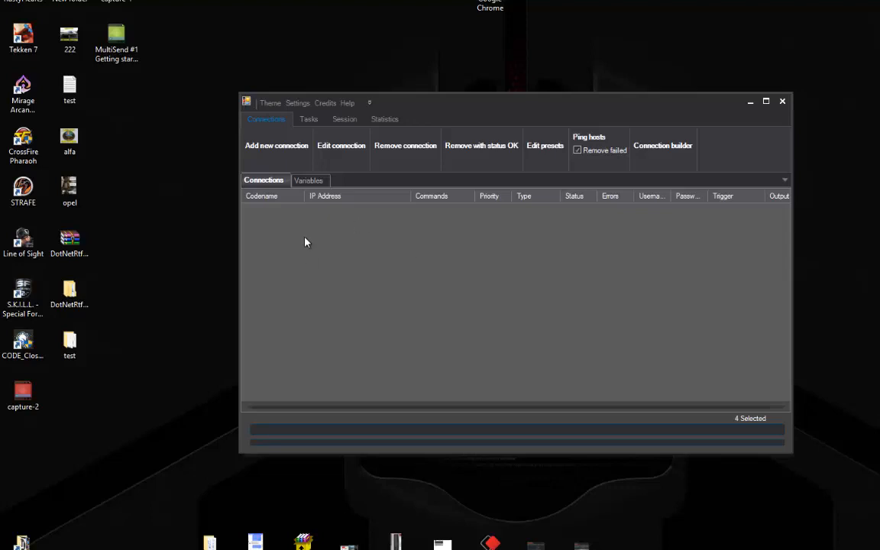
Check that ip_list holds 192.168.1.1 through 192.168.1.10 without editing it, then open MainLog
click(311, 183)
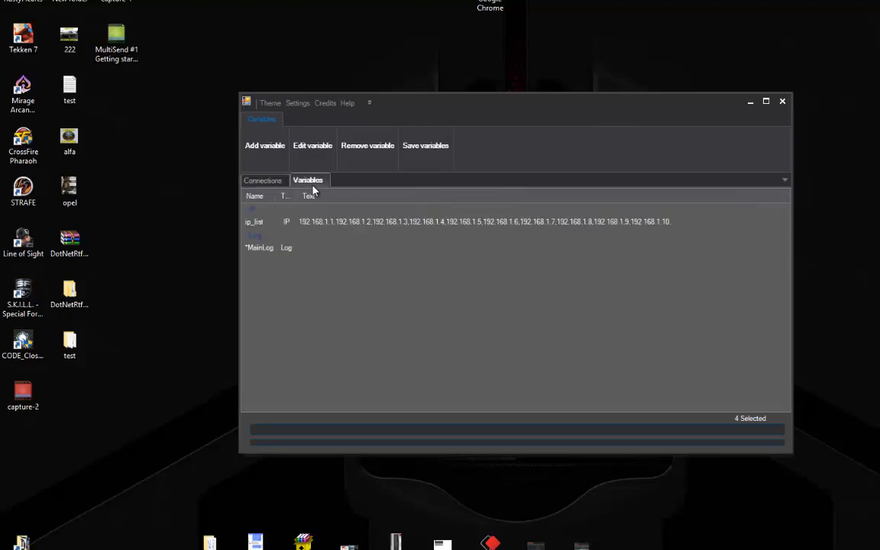
click(314, 220)
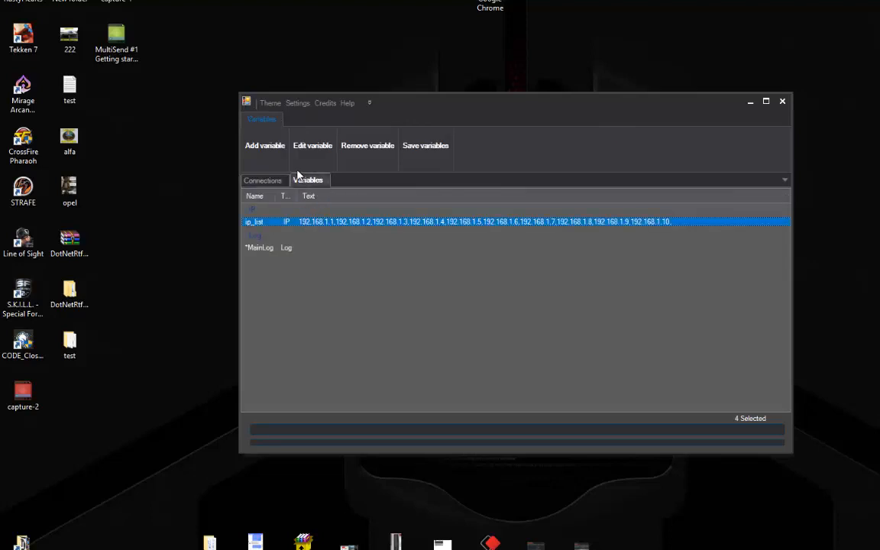
right_click(419, 223)
click(467, 240)
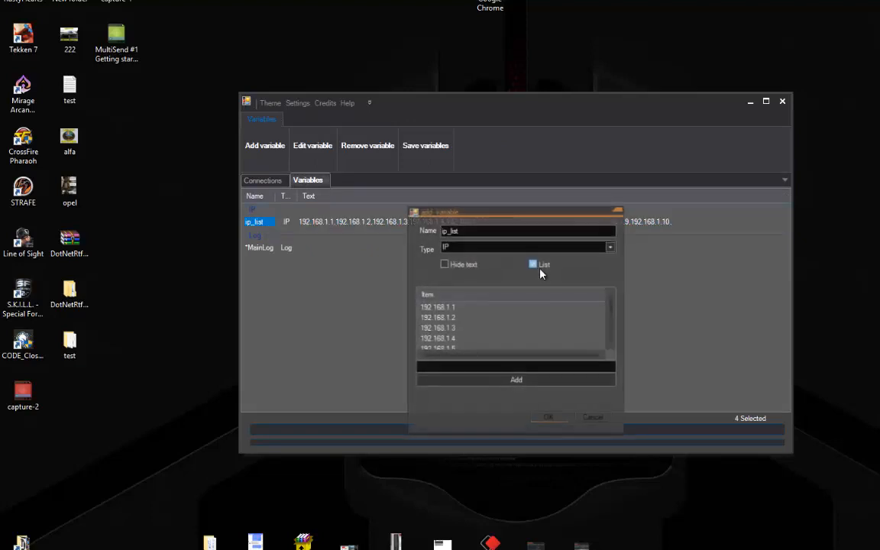
click(457, 340)
scroll(481, 340, down, 2)
scroll(489, 338, up, 1)
click(589, 419)
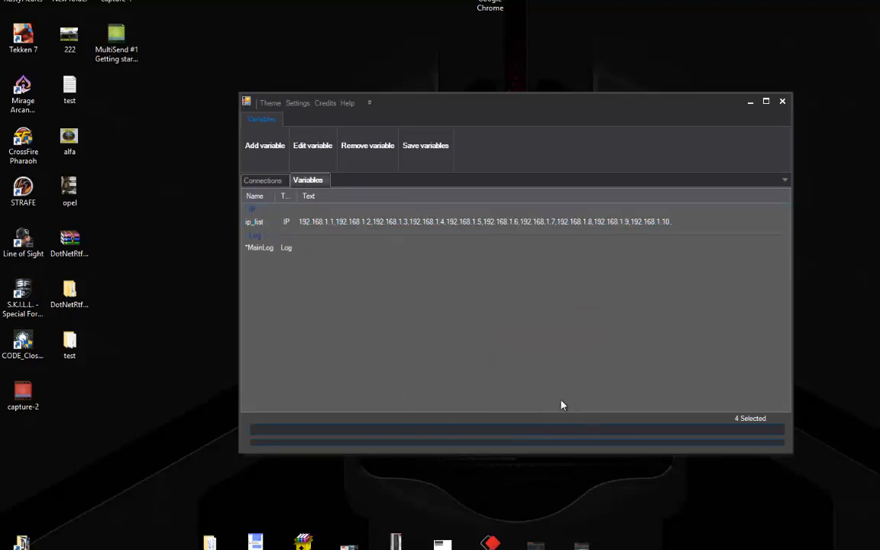
click(312, 145)
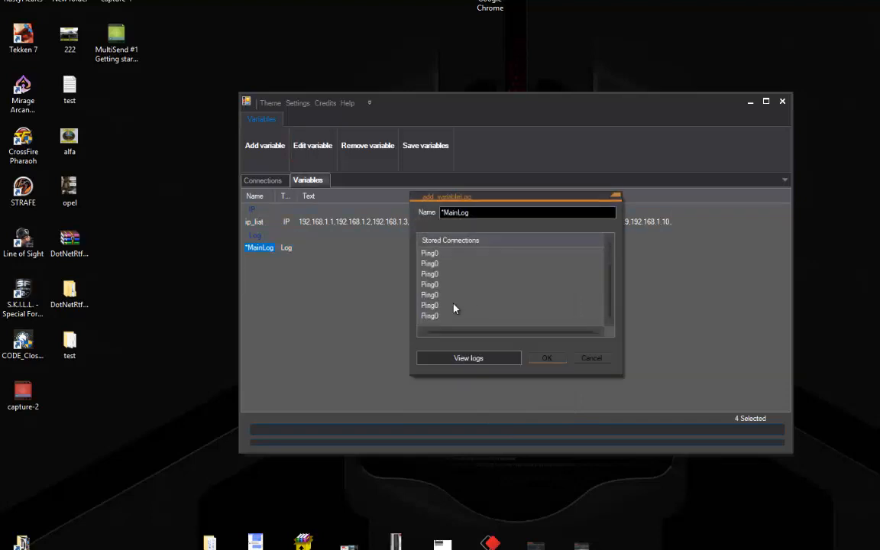
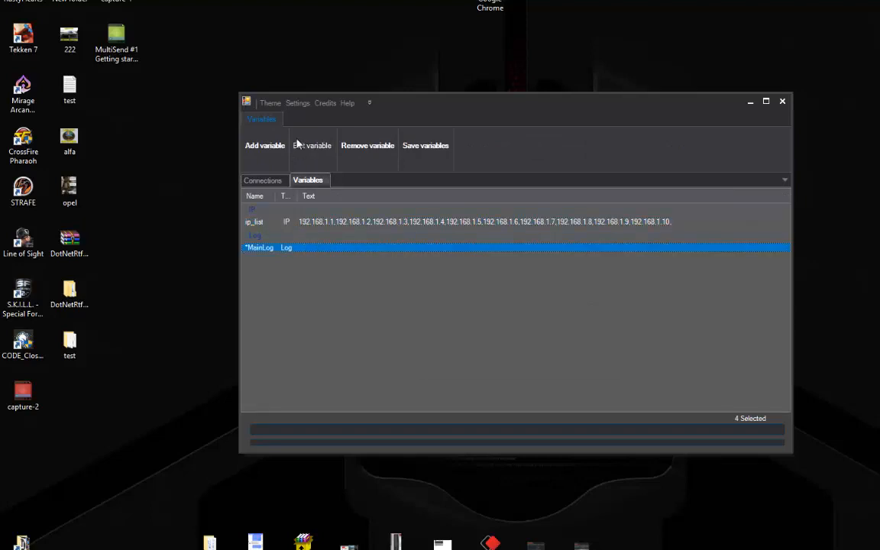
Review the ping results stored in MainLog, then close it and select ip_list
click(300, 147)
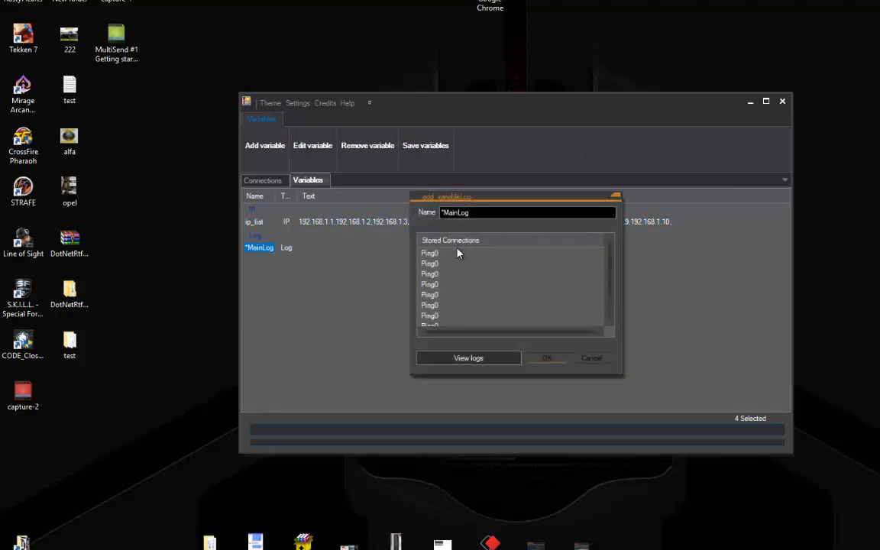
click(448, 291)
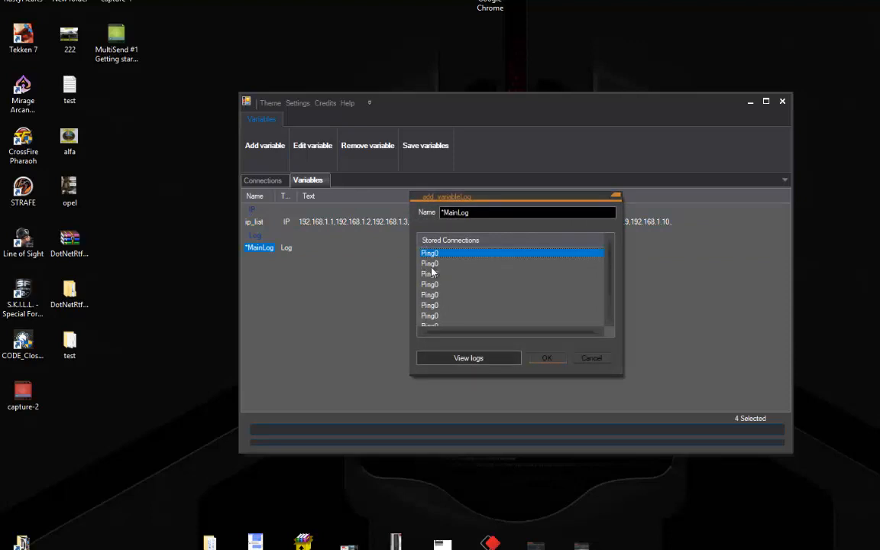
click(483, 359)
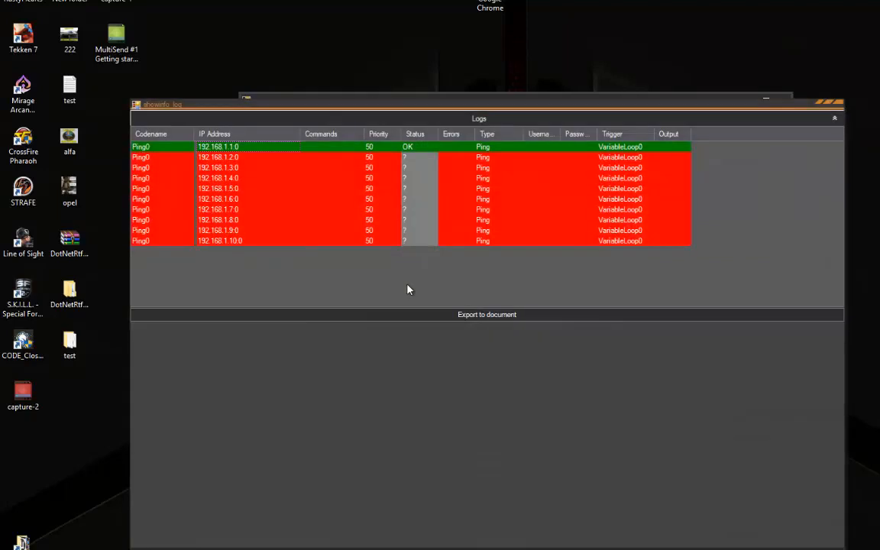
click(835, 119)
click(616, 196)
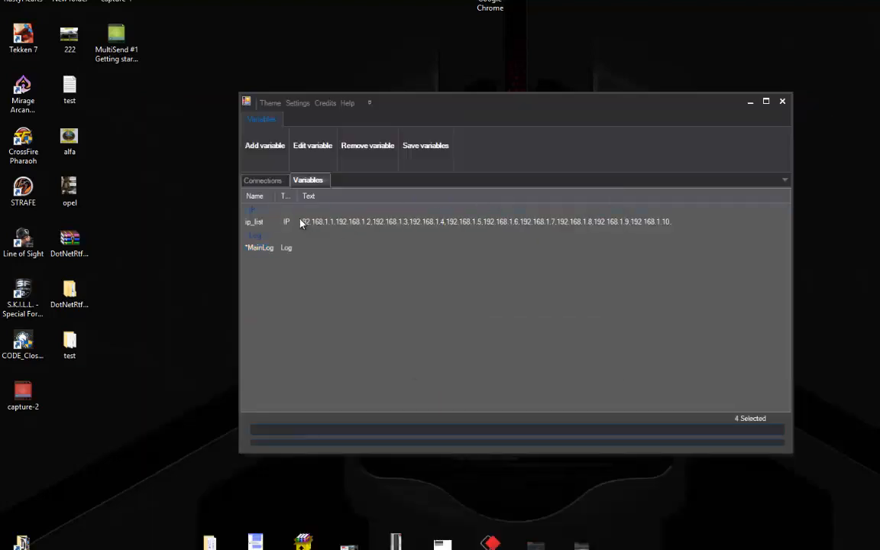
click(270, 222)
Create a static variable named command_list of type Text with the List option on
click(267, 146)
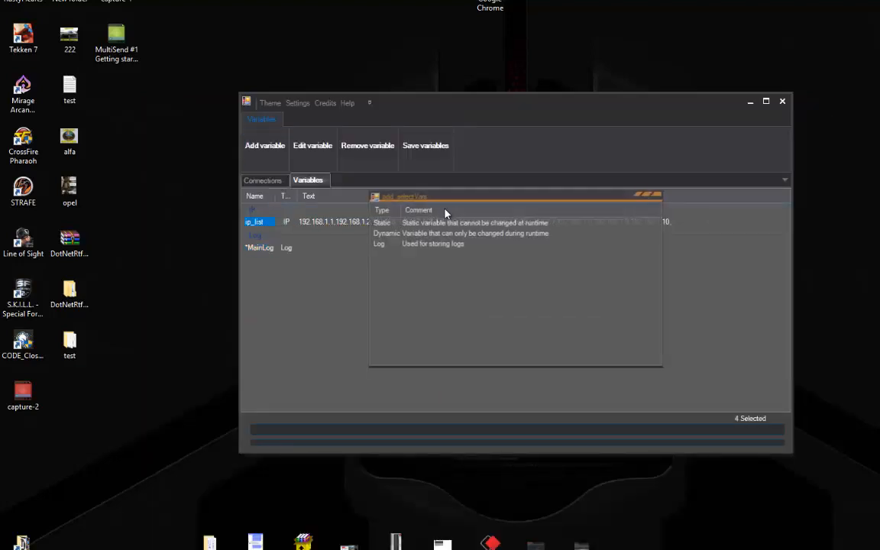
double_click(386, 222)
text(c)
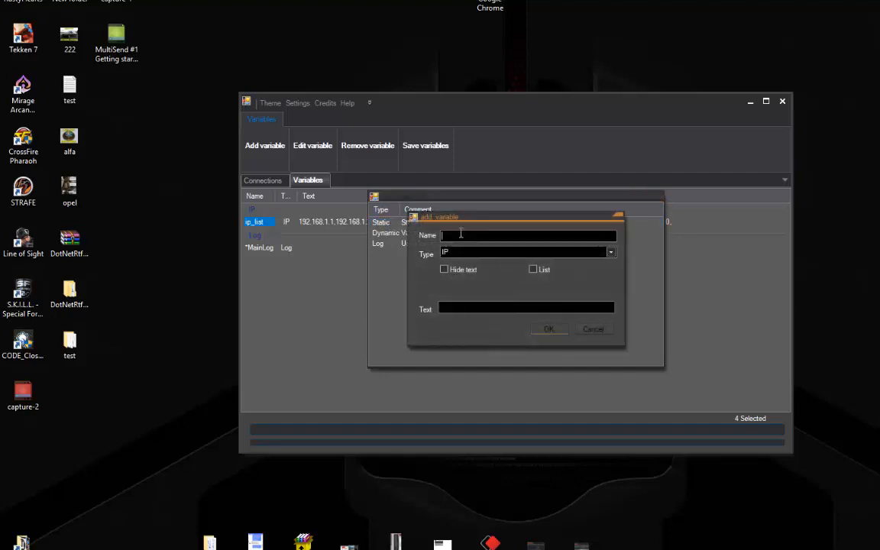
text(ommand_list)
click(610, 252)
click(470, 287)
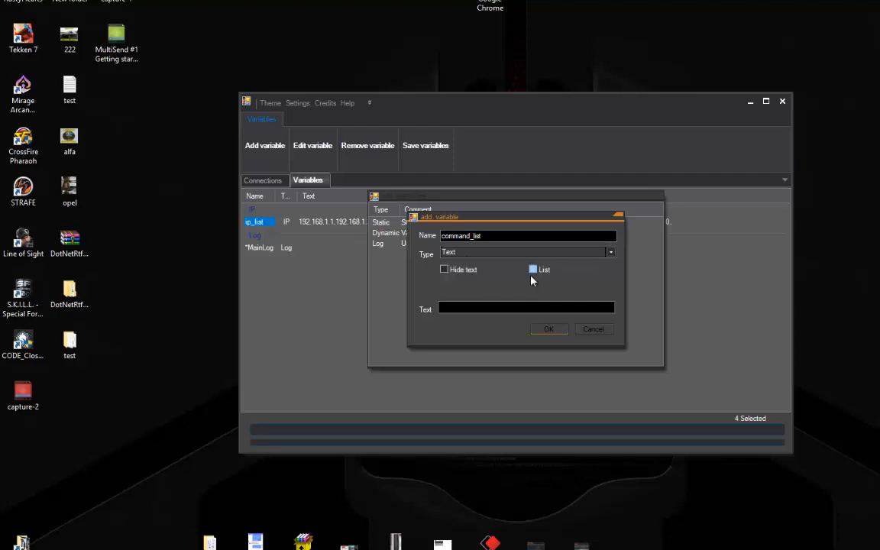
click(533, 274)
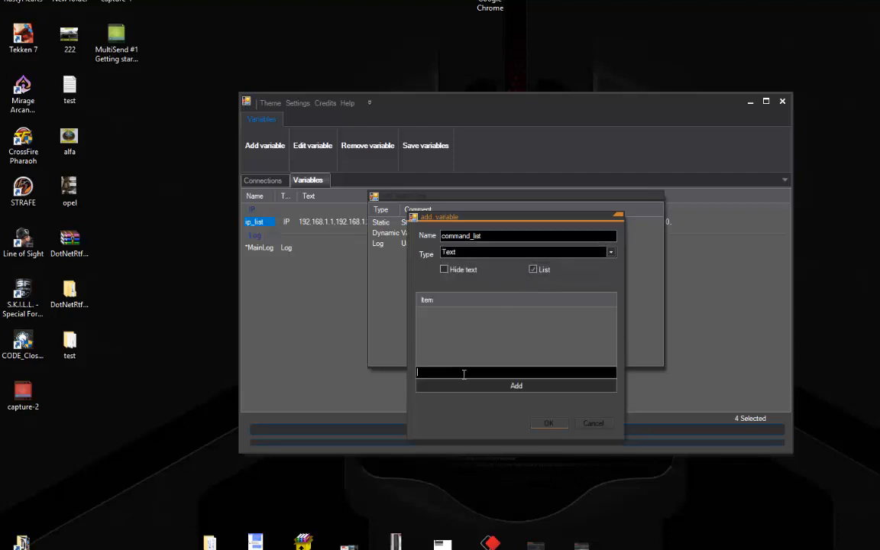
Add the items dmesg and ls to command_list and save the variable
text(dmesg)
key(Return)
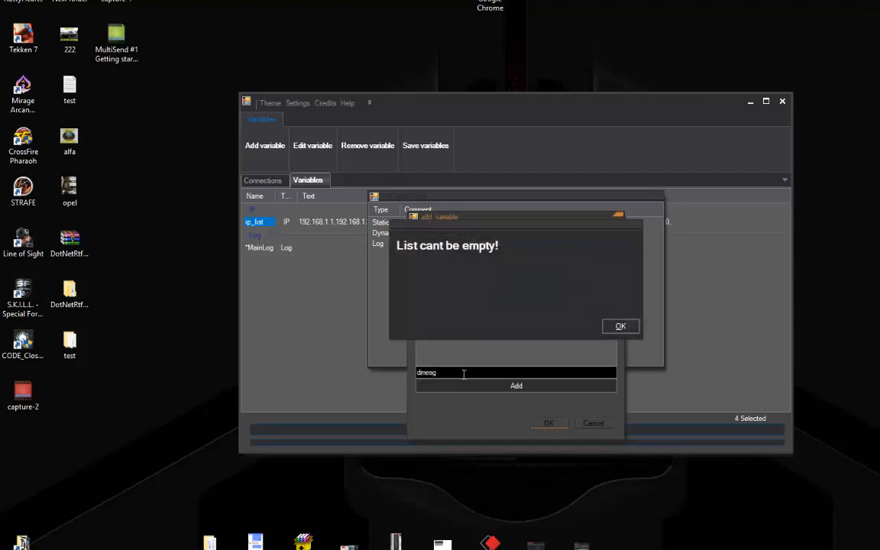
key(Return)
click(499, 386)
click(508, 373)
text(ls)
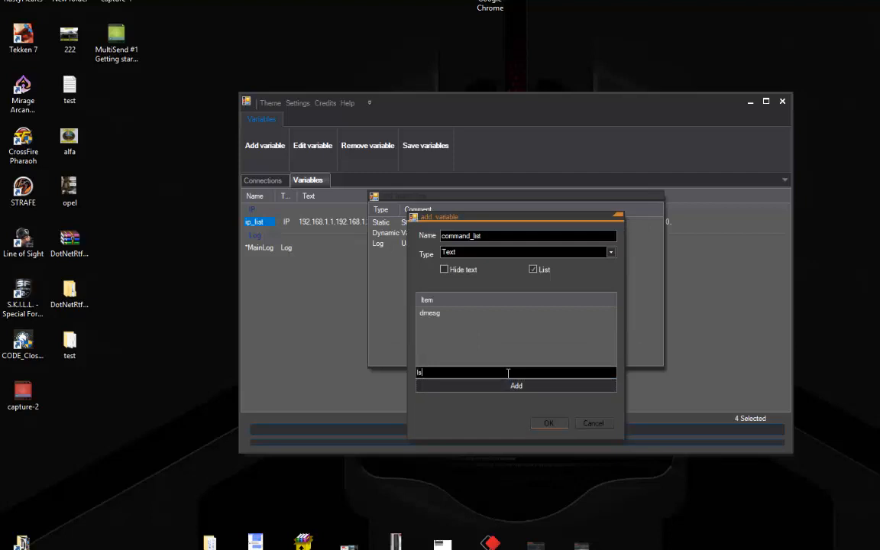
click(519, 386)
click(545, 423)
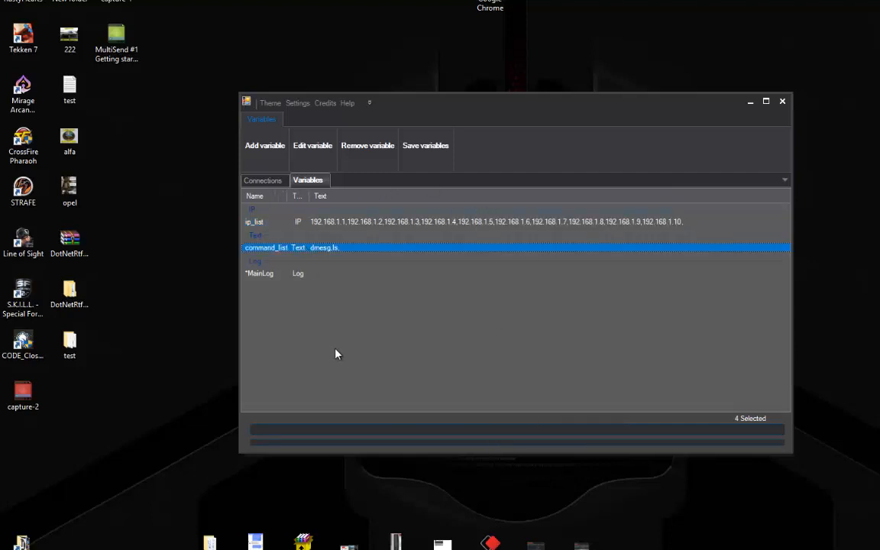
After glancing at Connections, create static Text variable username holding the account's login name
click(262, 181)
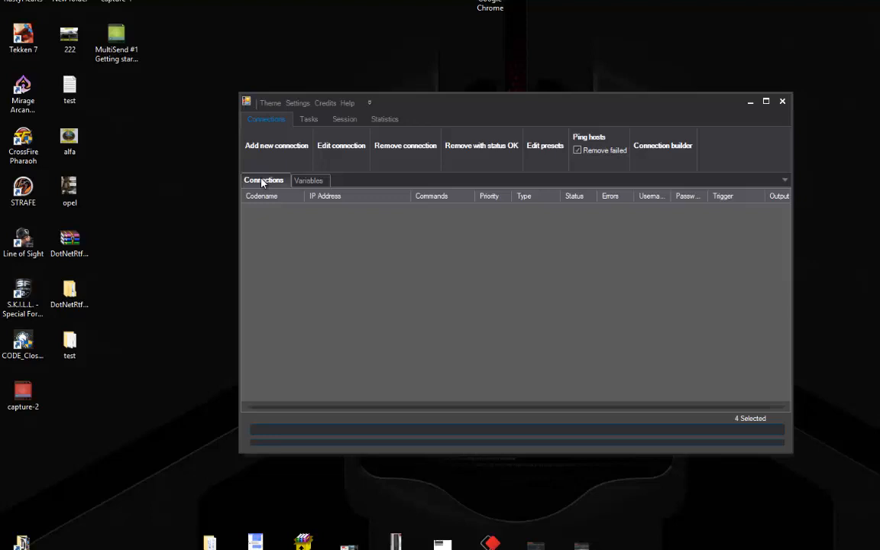
click(299, 182)
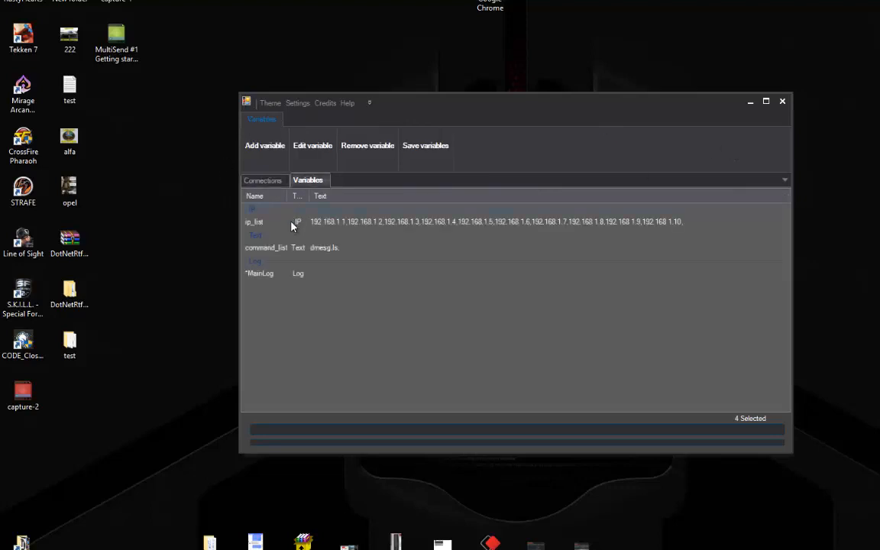
click(263, 151)
double_click(413, 231)
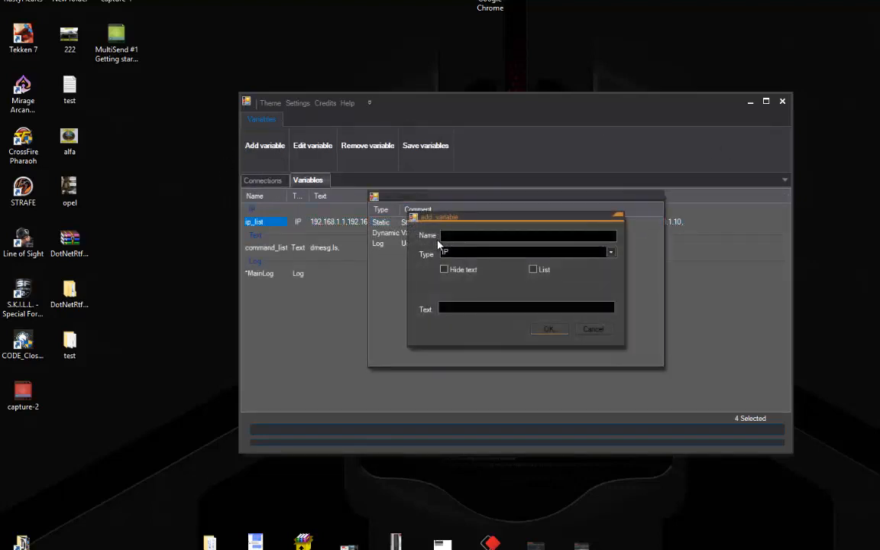
text(username)
key(Tab)
key(Down)
key(Down)
key(Tab)
key(Tab)
key(Tab)
text(admin2)
key(Return)
click(248, 139)
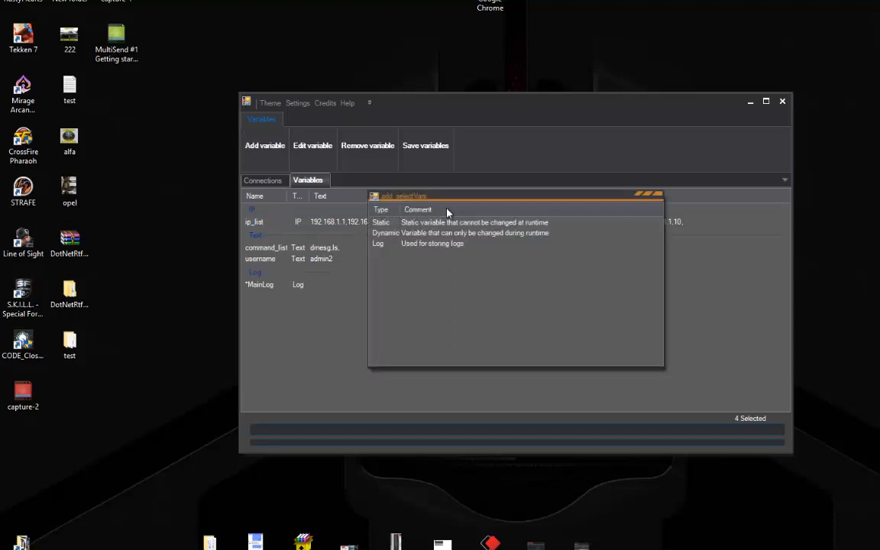
Create static Text variable password with List off and Hide text on, entering the secret value
double_click(418, 223)
text(pas)
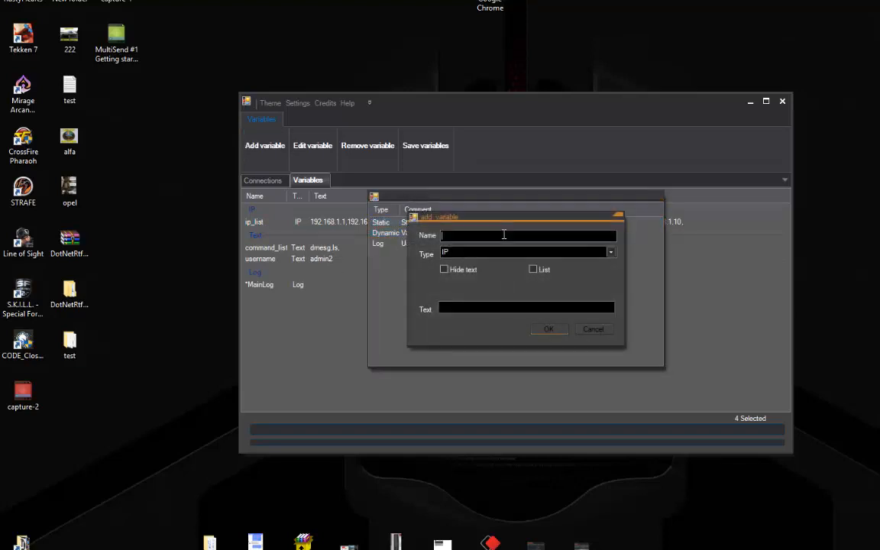
text(sword)
key(Tab)
key(Down)
key(Down)
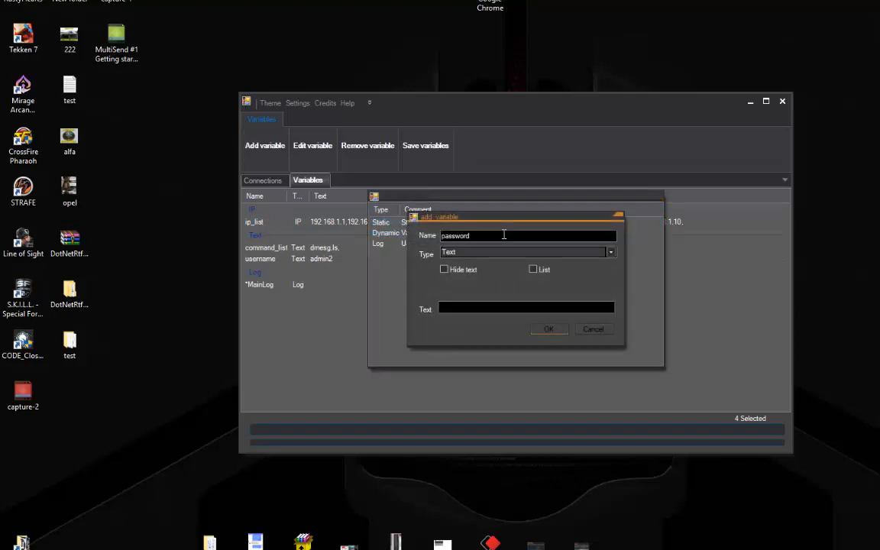
key(Tab)
key(Tab)
key(space)
key(Tab)
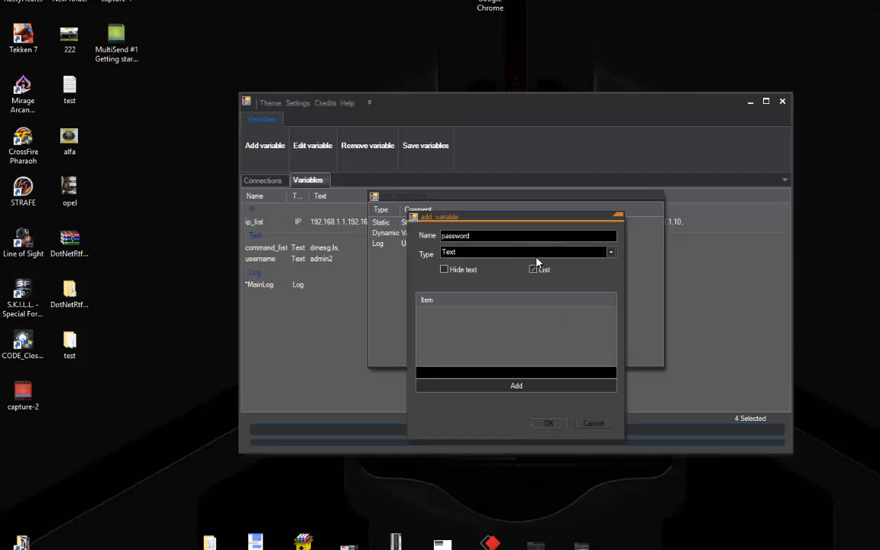
click(536, 256)
click(533, 255)
click(532, 268)
click(448, 272)
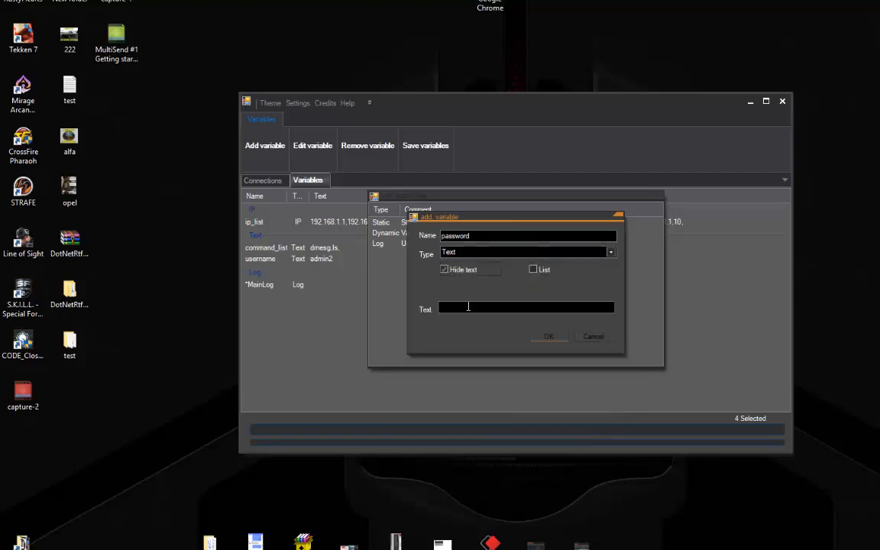
click(468, 307)
text(******)
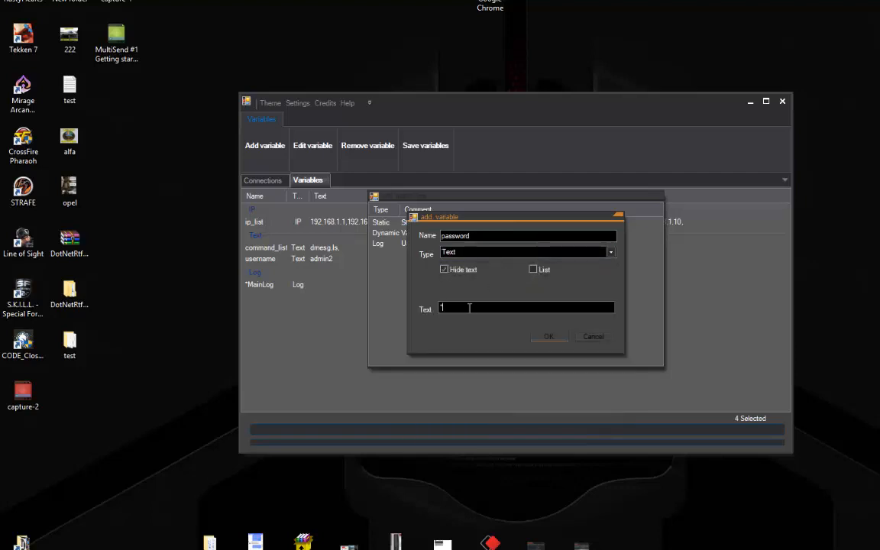
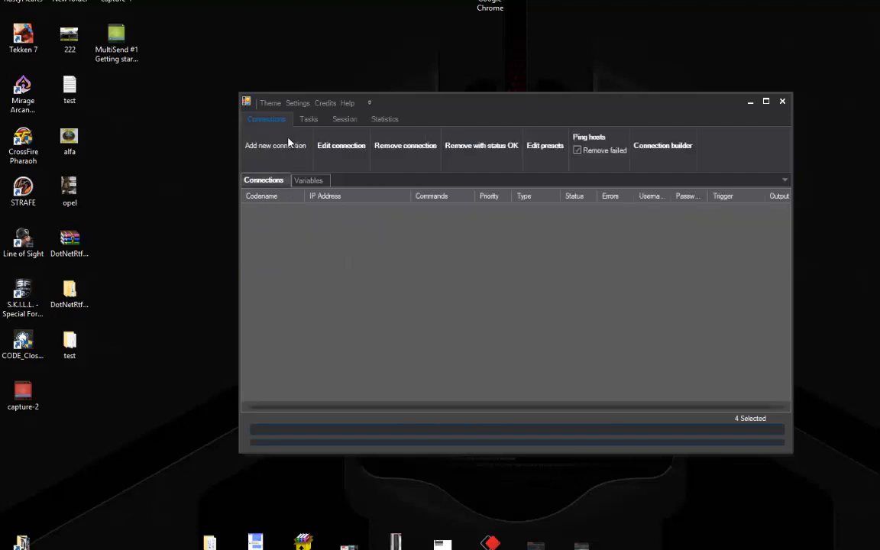
Browse the Conditional and Connections type lists in add_select, close it, and launch Connection builder
click(275, 145)
click(438, 209)
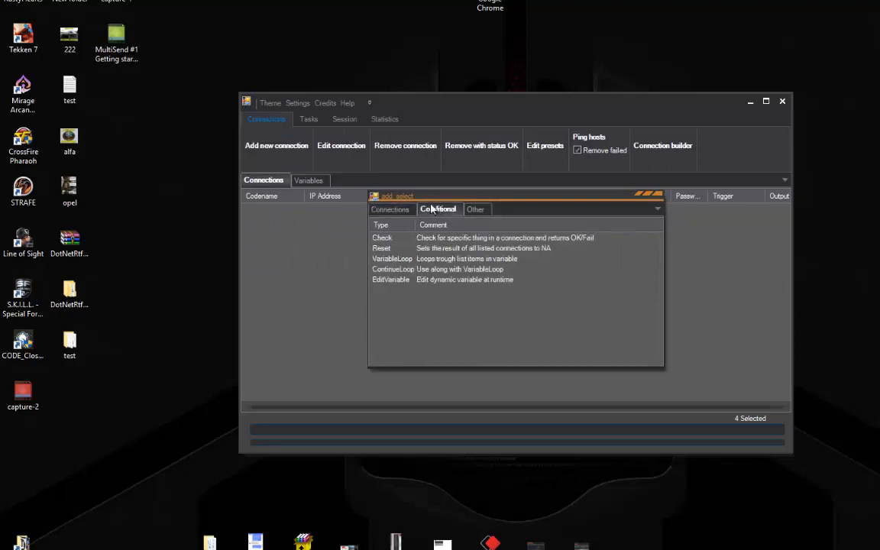
click(391, 209)
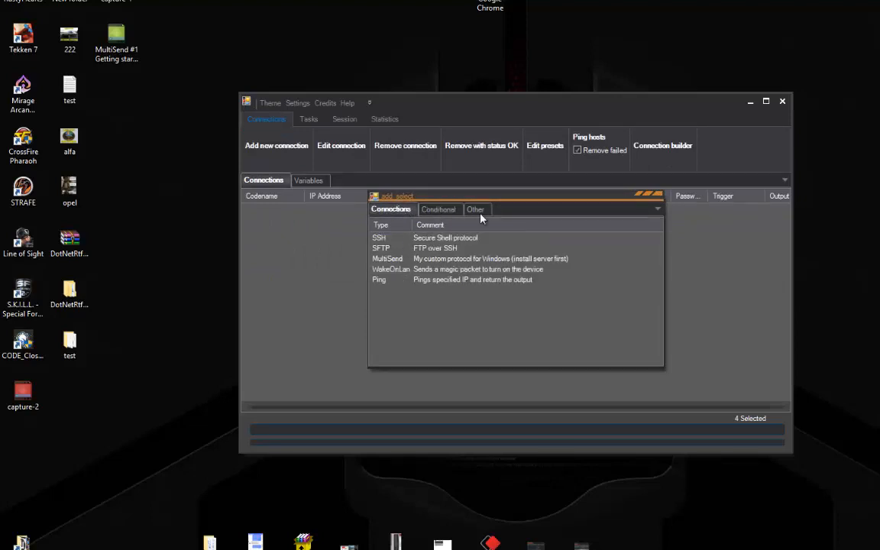
click(657, 194)
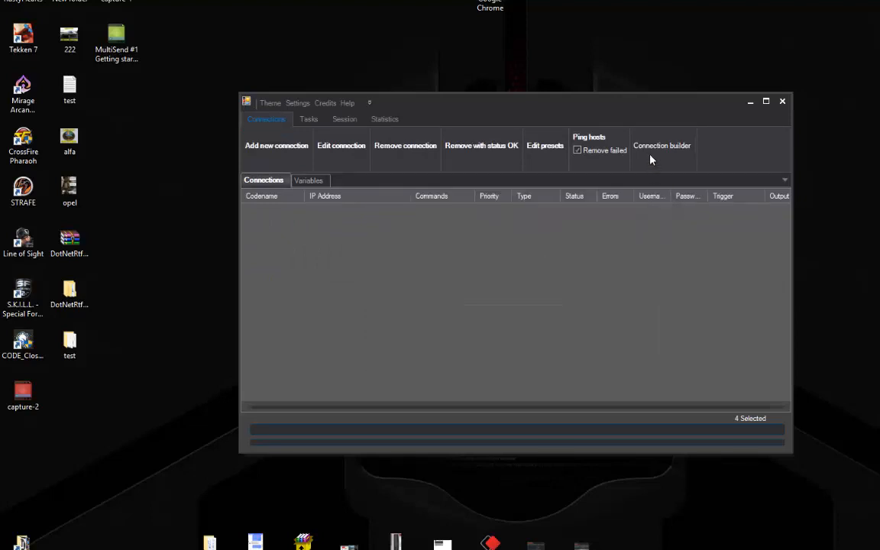
click(650, 154)
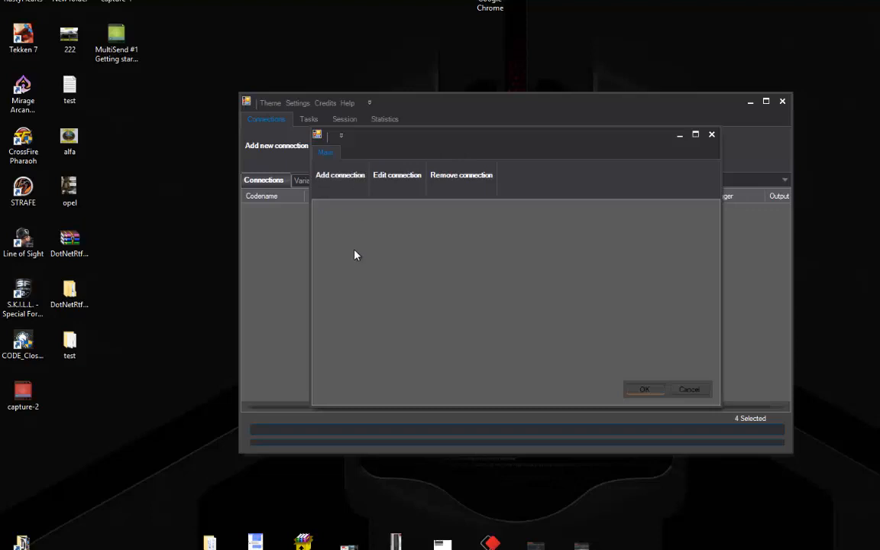
Add a Dialog step from the Other types, titled 'Starting execution...'
click(359, 187)
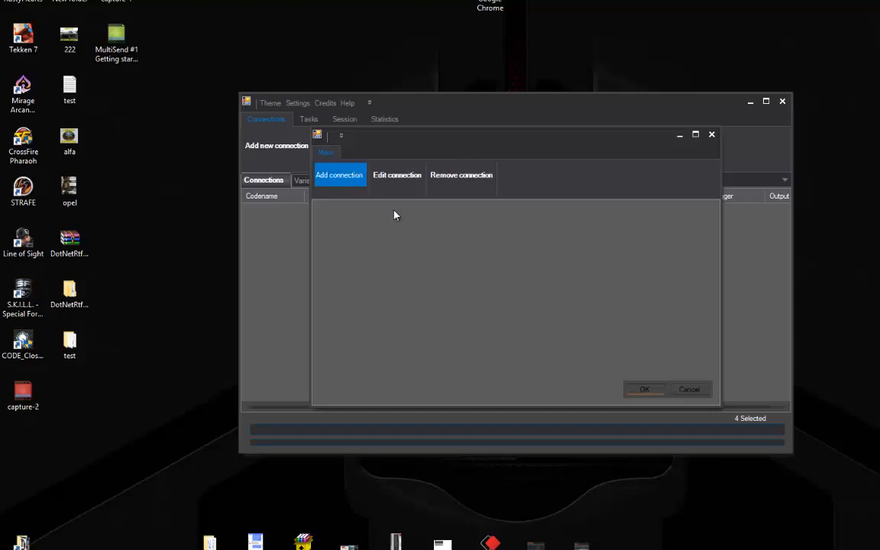
click(474, 209)
double_click(407, 250)
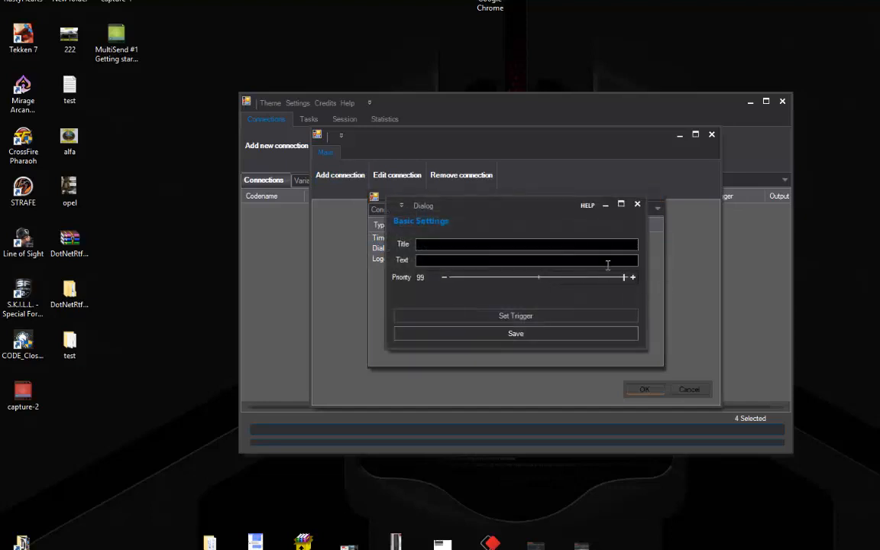
click(563, 245)
text(Execution)
text( start)
key(ctrl+a)
text(sta)
key(BackSpace)
key(BackSpace)
key(BackSpace)
text(Starting execution...)
Set the dialog's message to 'Do you want to reset Logs?' and save it
key(Tab)
text(Do you want to re)
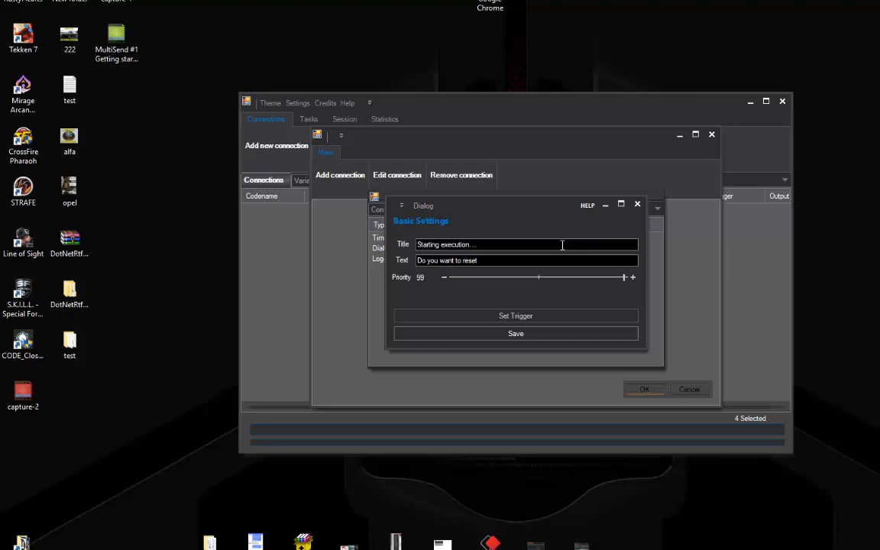
text(Logs?)
click(546, 334)
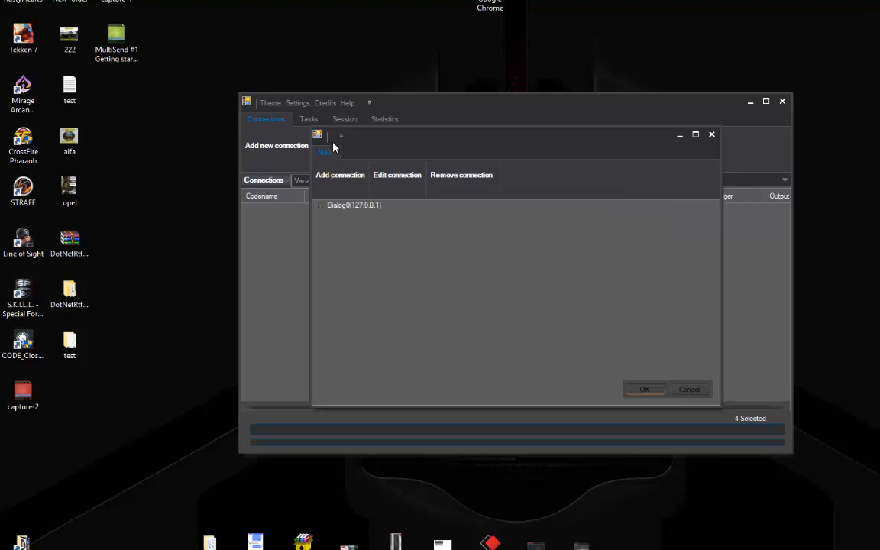
Under Dialog0's OnSuccess branch, add a Reset step for the MainLog variable
click(321, 204)
click(337, 205)
click(359, 216)
click(342, 181)
click(430, 209)
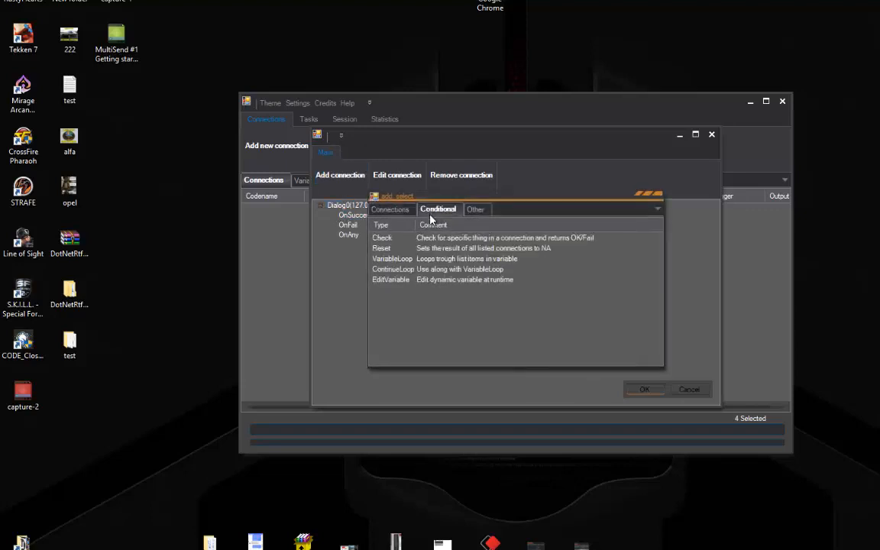
double_click(419, 249)
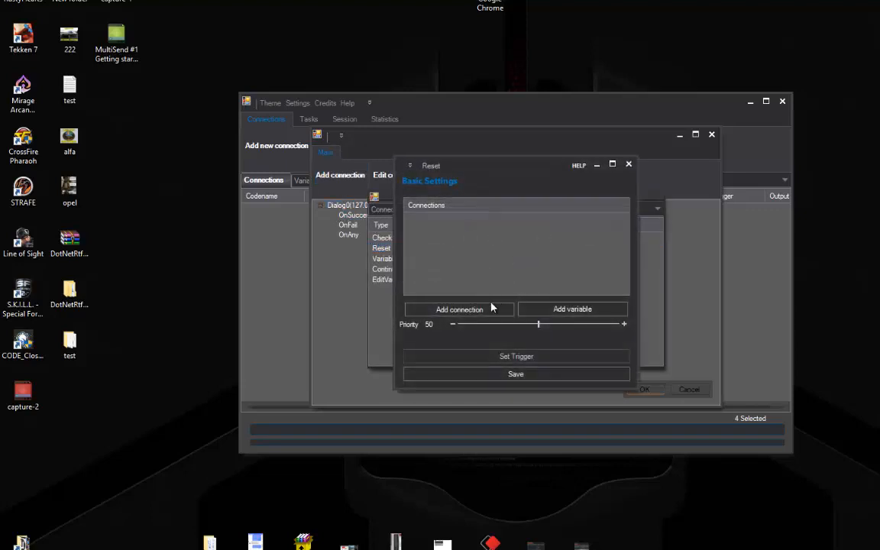
click(522, 306)
double_click(403, 220)
click(528, 375)
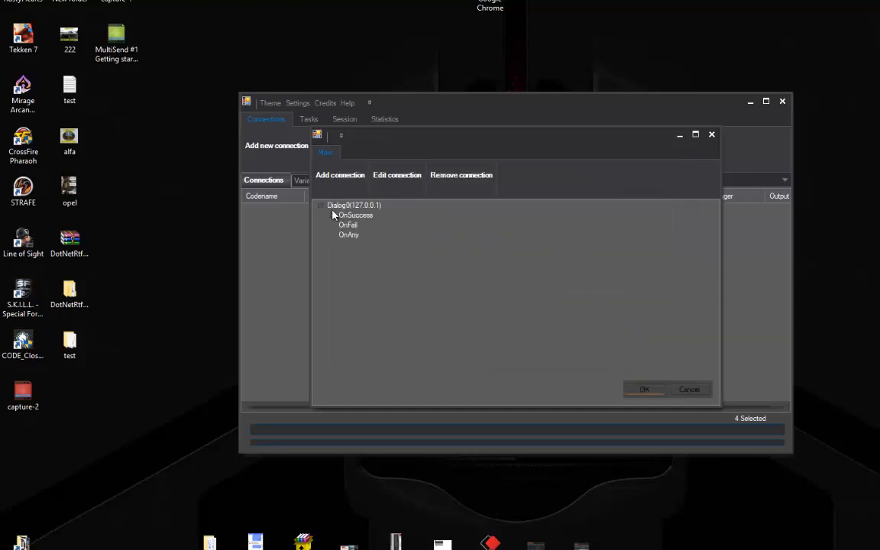
Add a VariableLoop over ip_list and select its OnSuccess branch
click(321, 207)
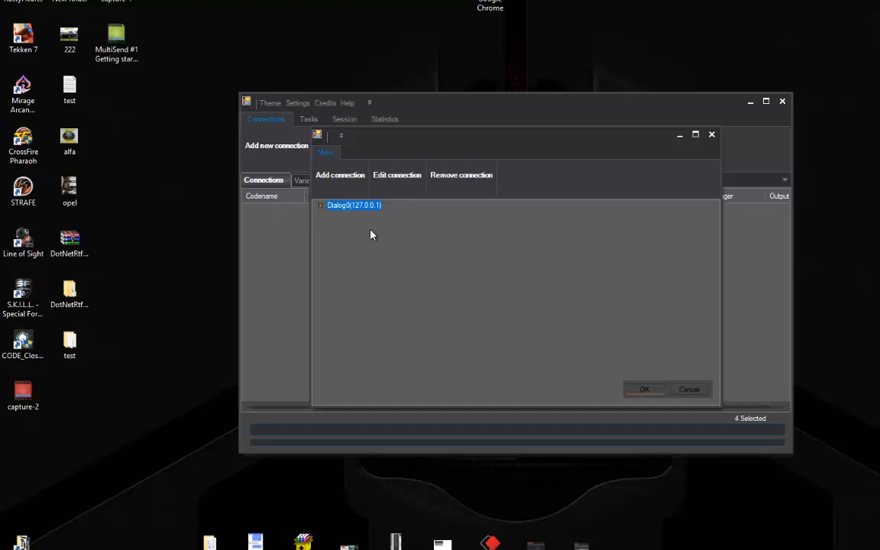
click(337, 176)
click(437, 208)
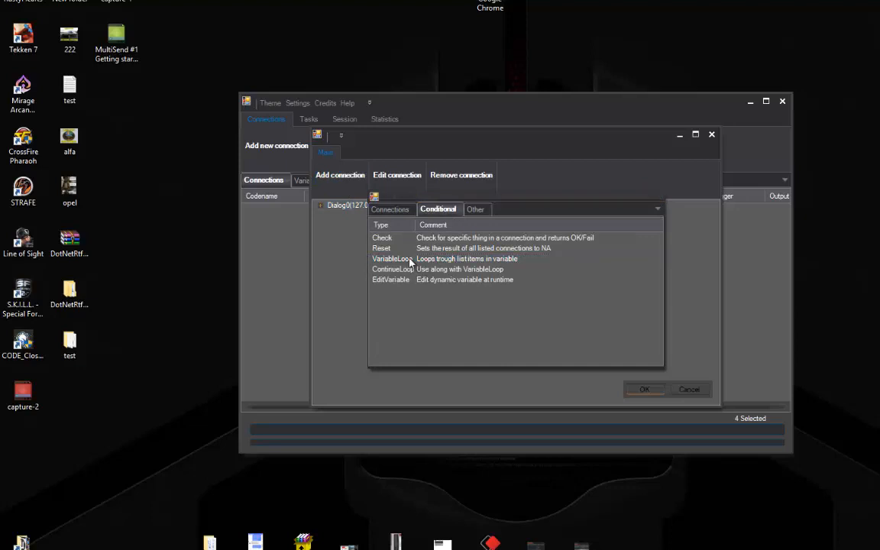
double_click(410, 262)
click(450, 259)
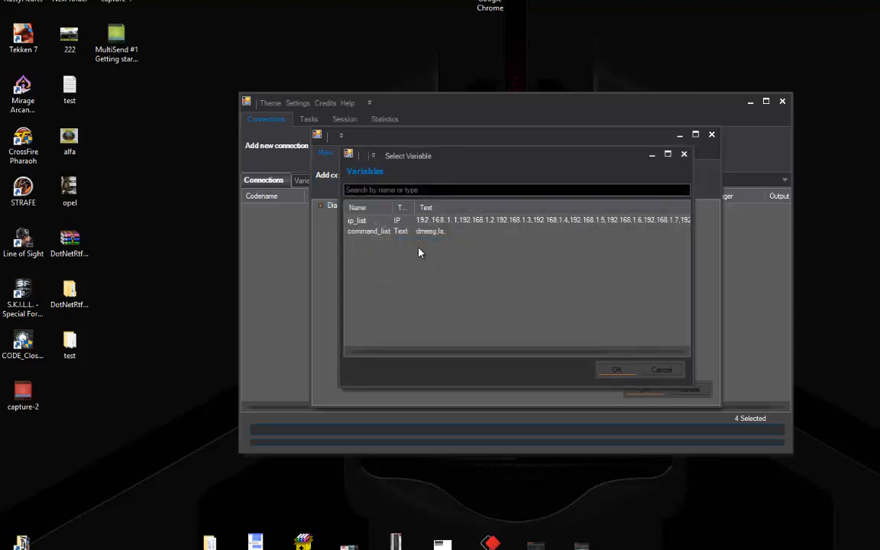
double_click(375, 220)
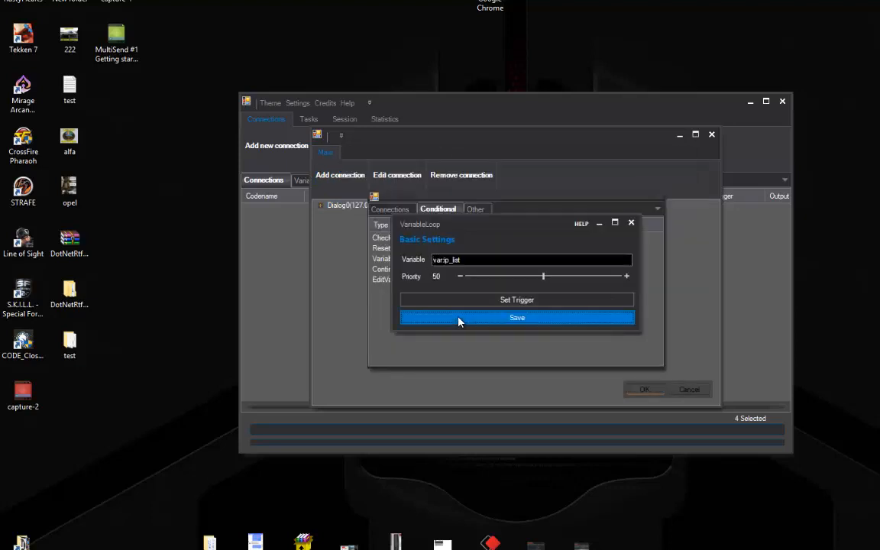
click(459, 319)
click(321, 216)
click(352, 227)
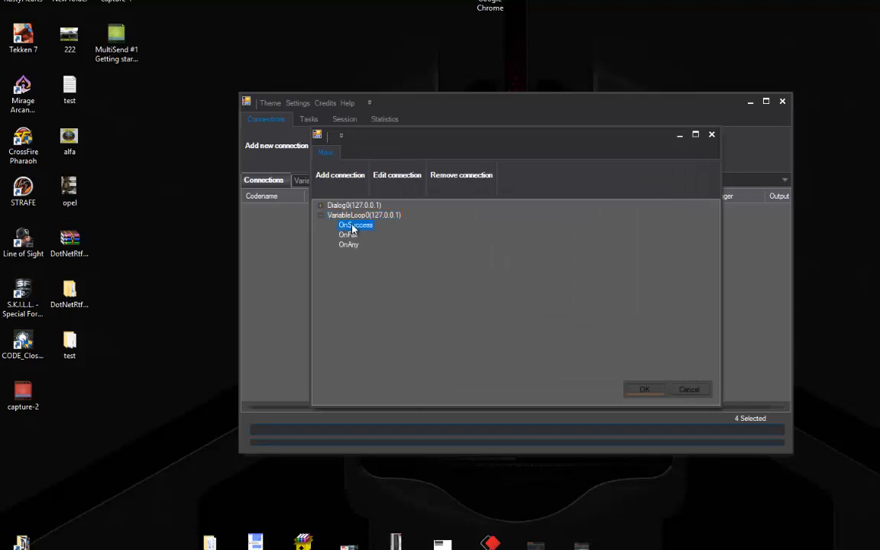
Add a Ping connection targeting var:=VariableLoop0 under the loop's OnSuccess branch
click(340, 174)
click(438, 209)
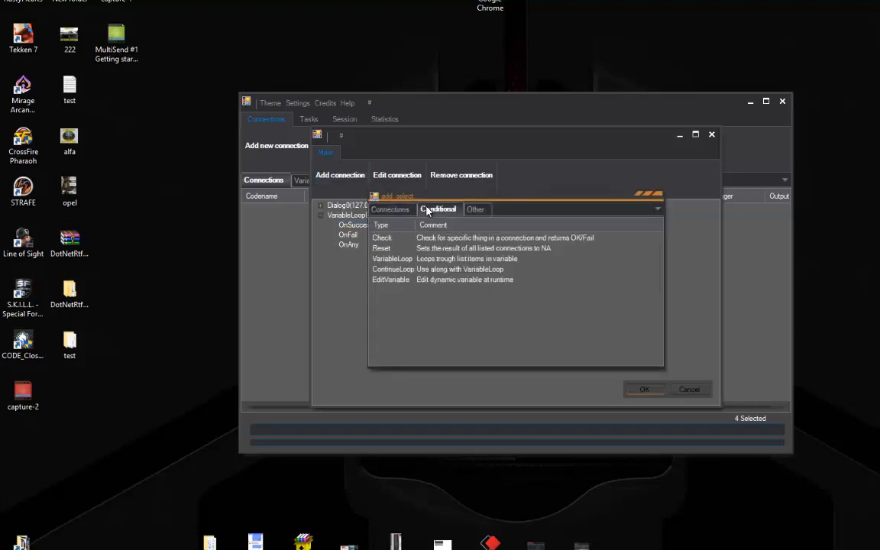
click(476, 209)
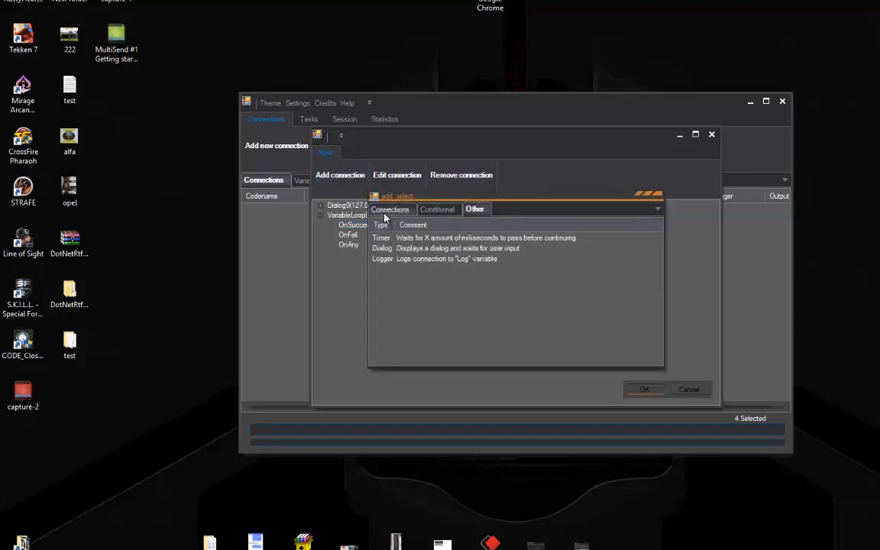
click(391, 209)
double_click(387, 280)
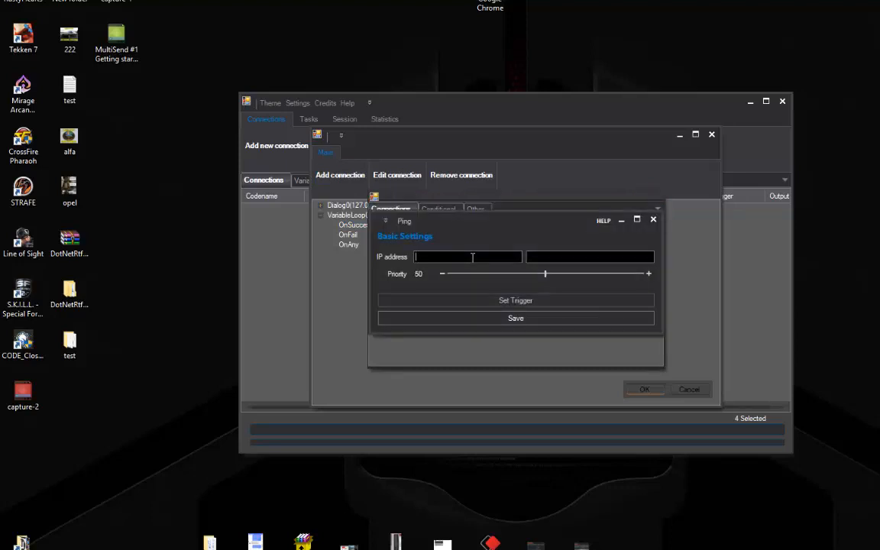
click(483, 264)
double_click(363, 220)
click(524, 319)
Select Ping0's OnFail branch and bring up the step types to add
click(331, 225)
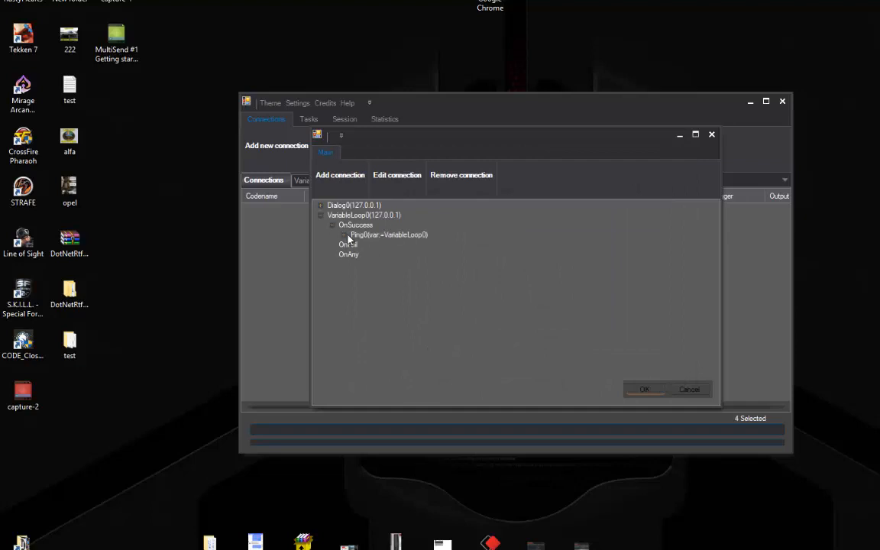
click(344, 235)
click(374, 255)
click(344, 216)
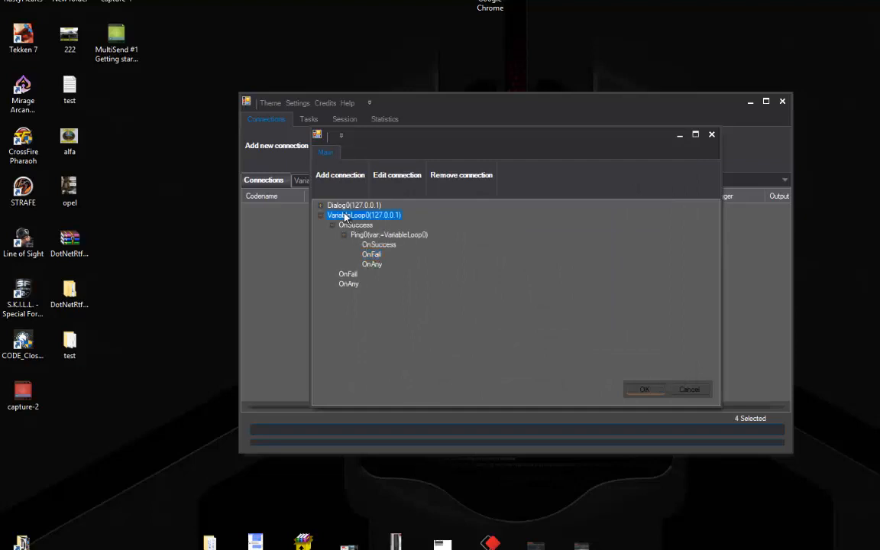
click(372, 254)
click(339, 175)
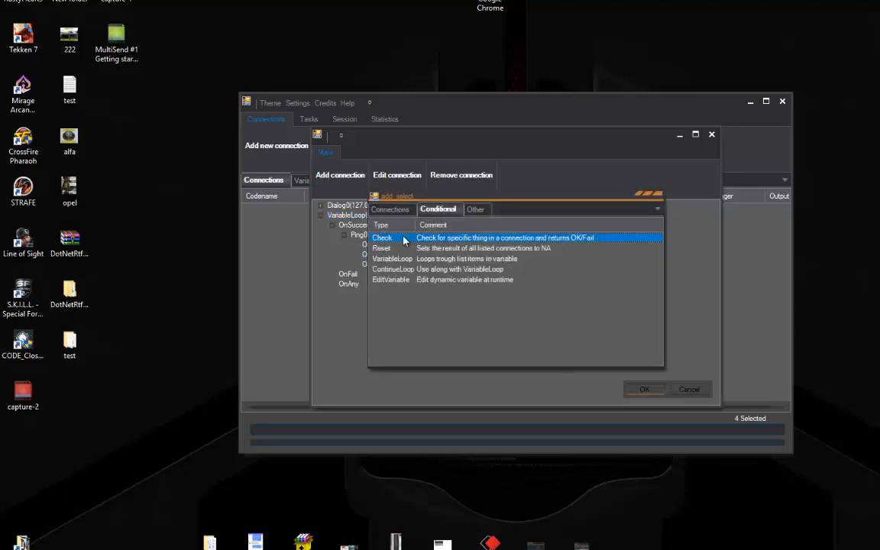
Add a Check step on Ping0 with criteria Result and Trigger fail
double_click(404, 241)
click(424, 222)
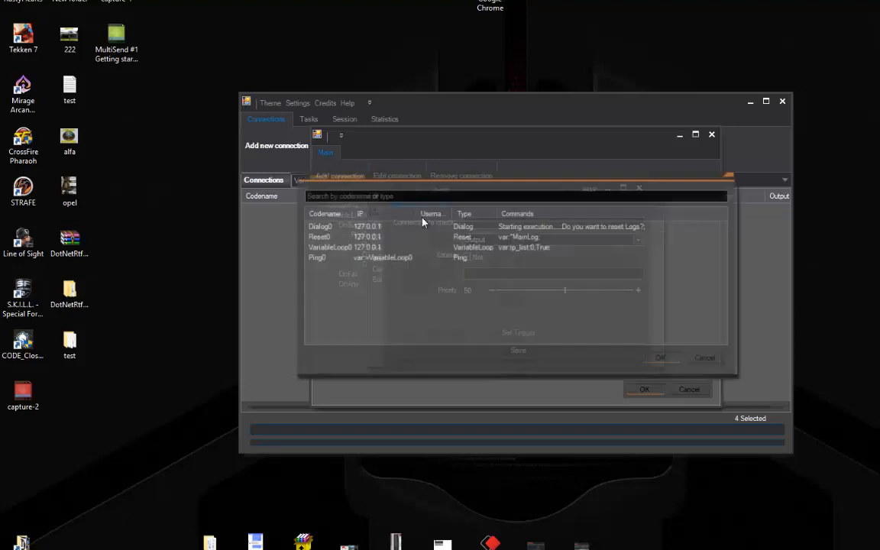
double_click(319, 260)
click(489, 240)
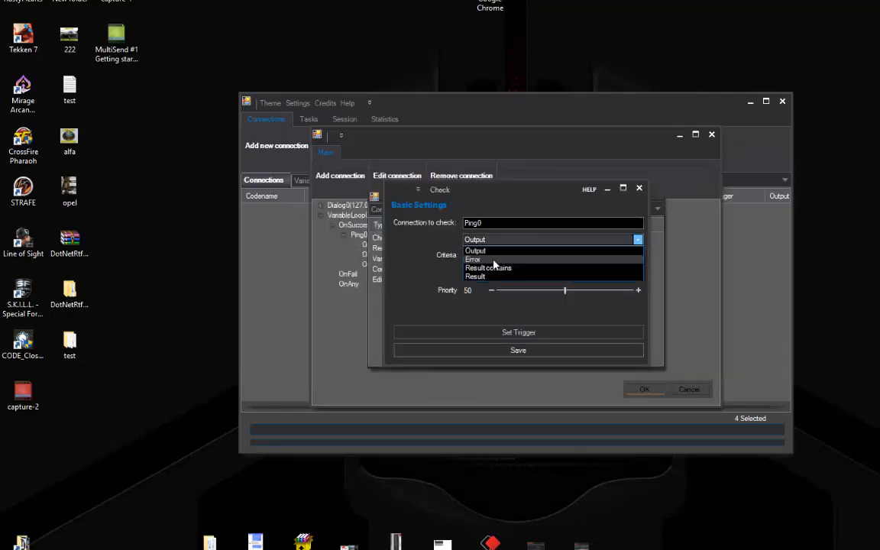
click(473, 277)
click(473, 274)
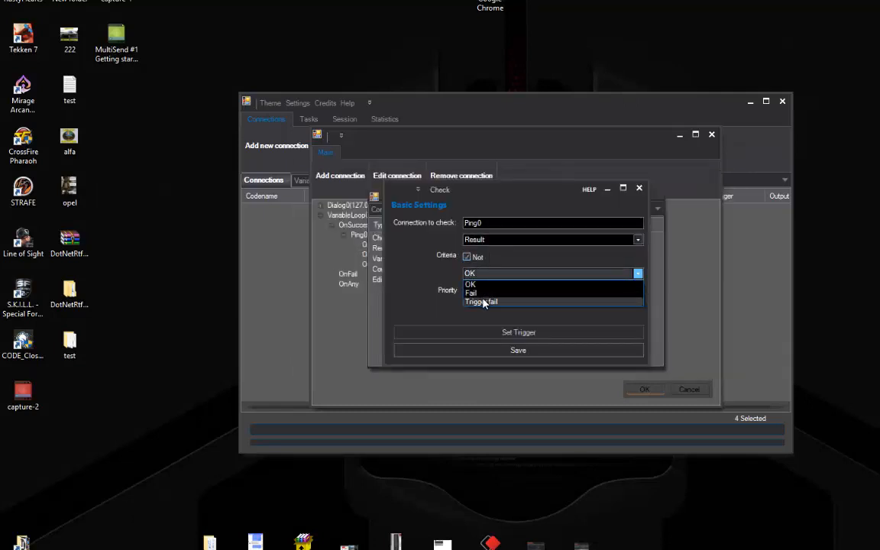
click(478, 303)
click(481, 352)
Under Check0's OnSuccess branch, add a ContinueLoop for var:=VariableLoop0
click(356, 255)
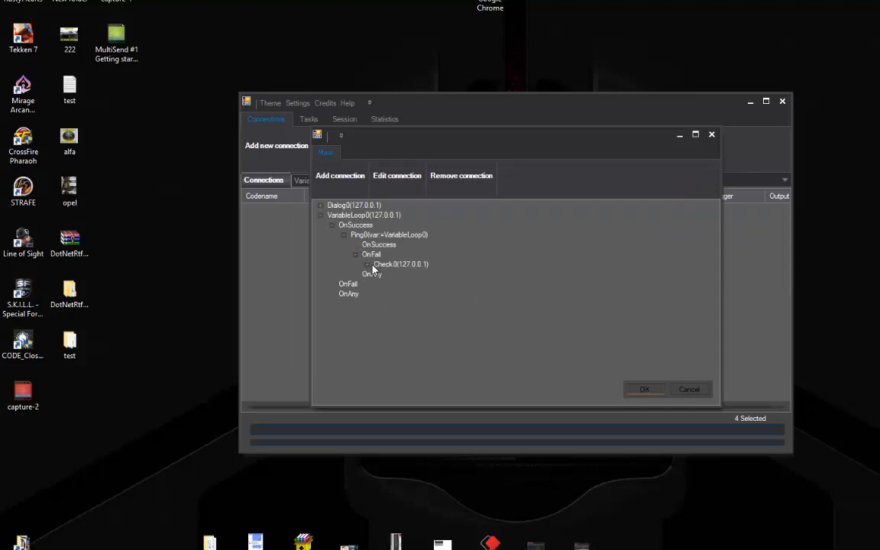
click(367, 264)
click(392, 275)
click(336, 176)
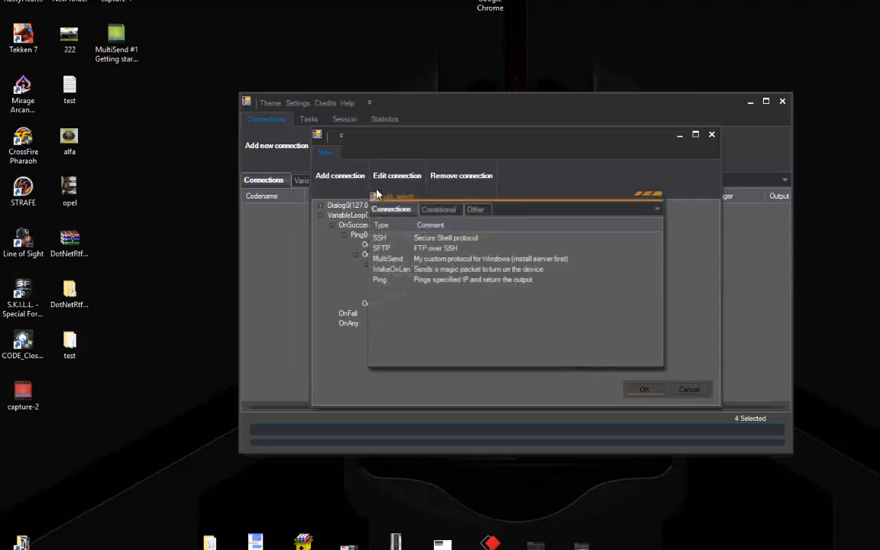
click(438, 210)
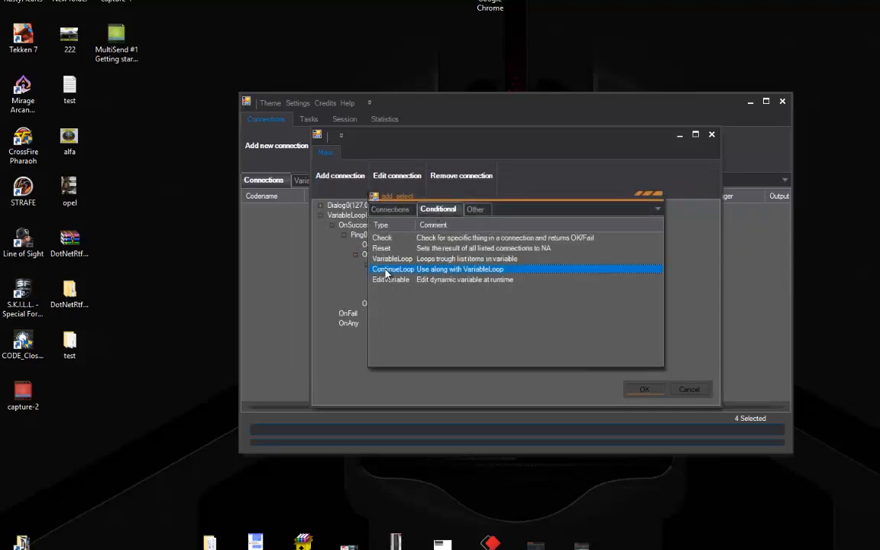
double_click(386, 273)
double_click(451, 255)
double_click(380, 224)
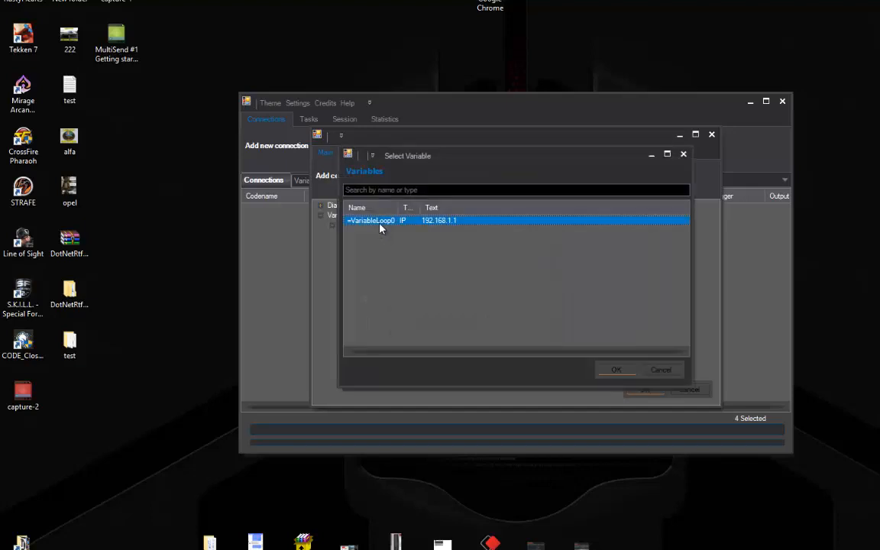
double_click(380, 224)
click(435, 321)
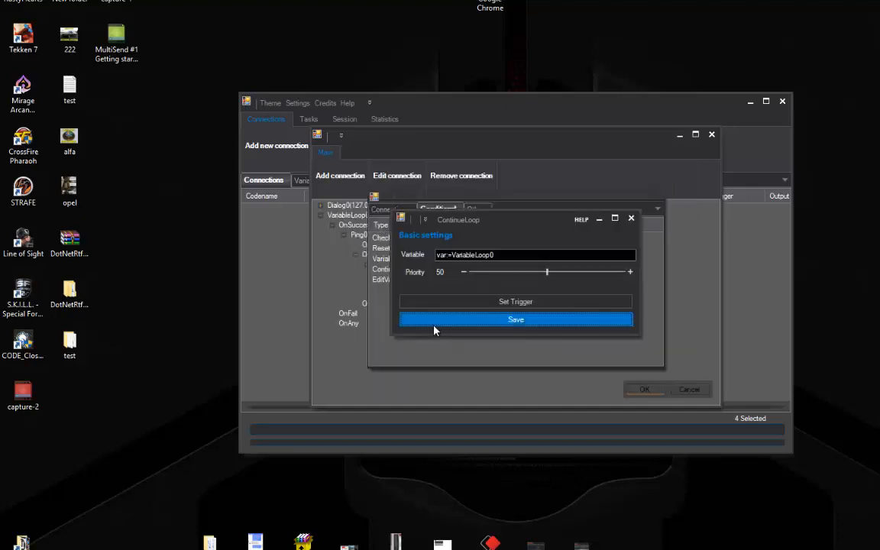
click(390, 284)
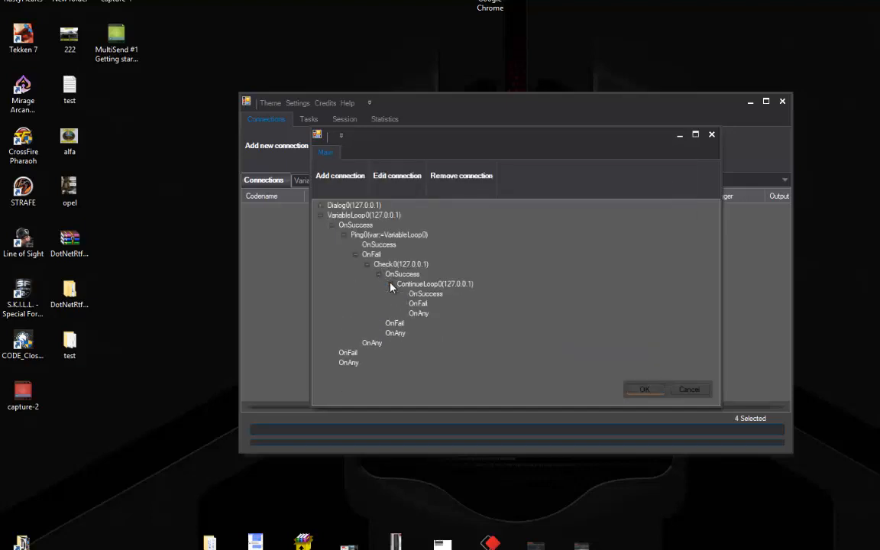
click(391, 284)
click(355, 255)
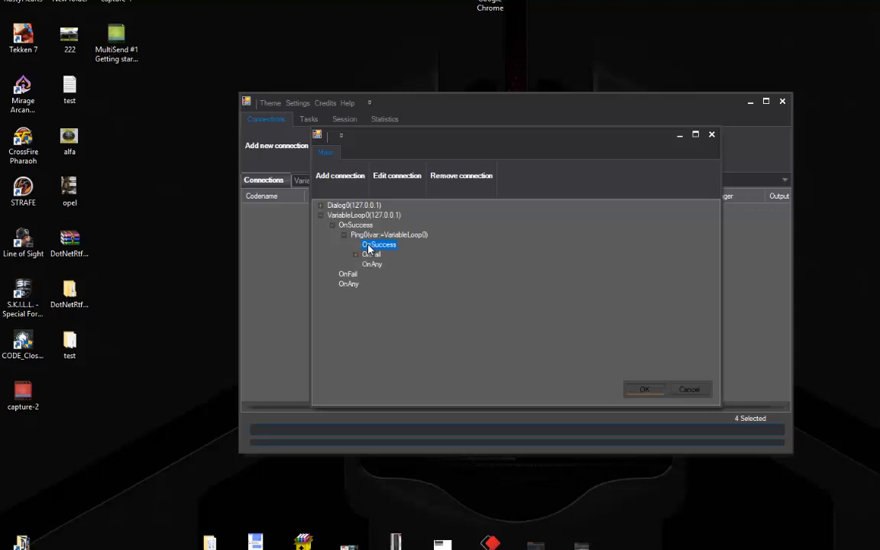
Add another VariableLoop step under Ping0's OnSuccess and bring up its variable picker
click(342, 178)
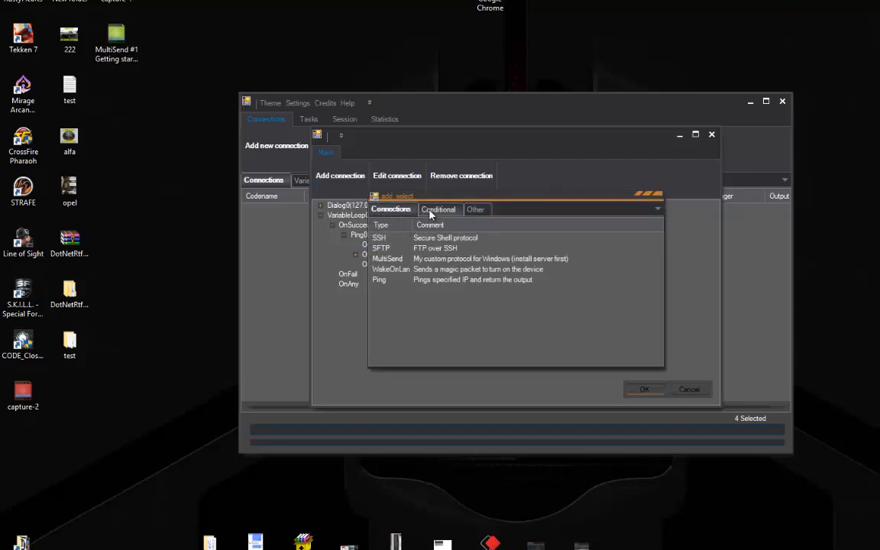
click(430, 213)
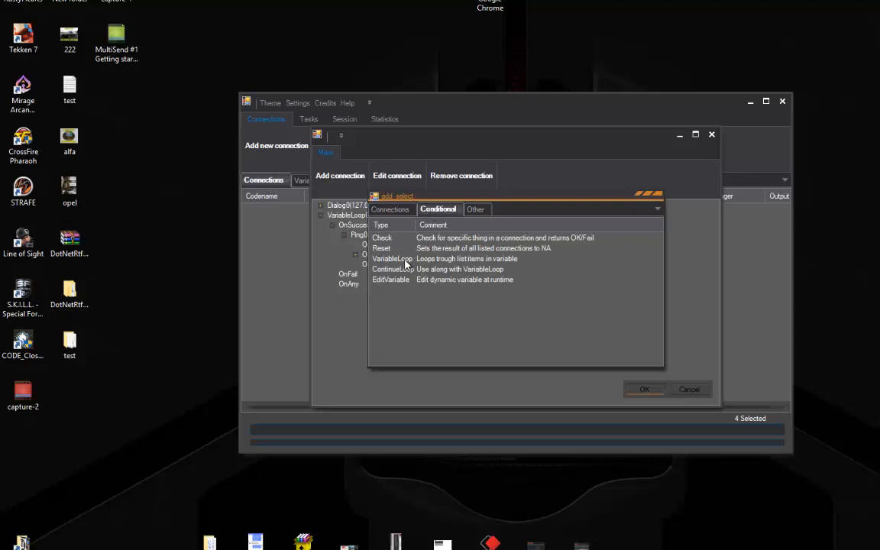
double_click(382, 259)
click(471, 258)
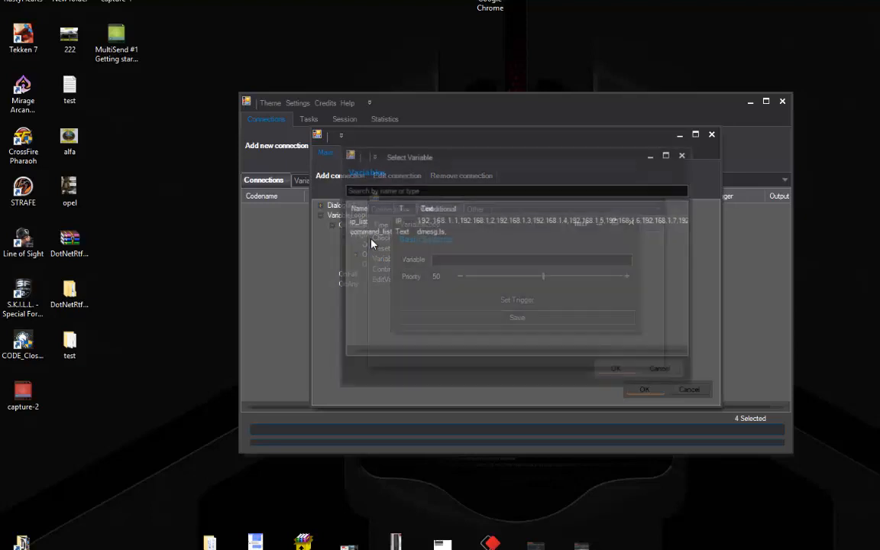
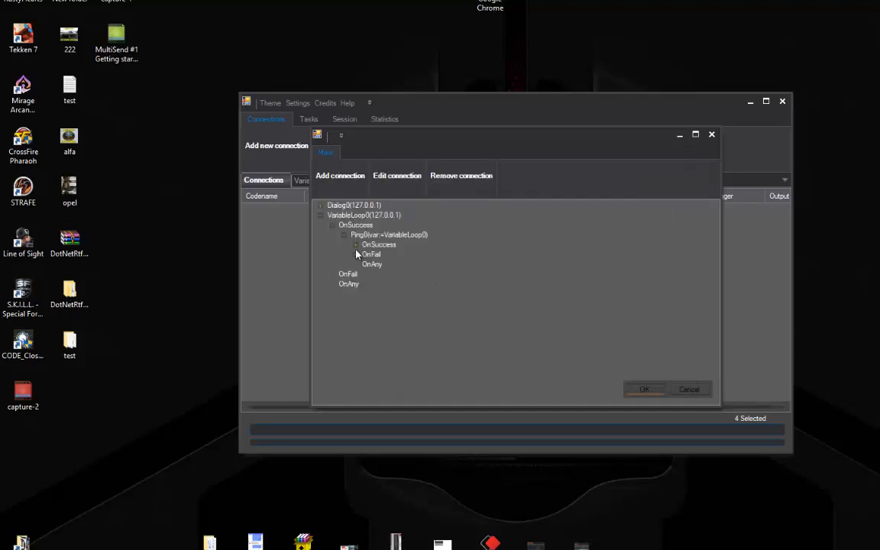
Expand Ping0's OnSuccess and VariableLoop1, then select VariableLoop1's OnSuccess branch
click(356, 245)
click(367, 254)
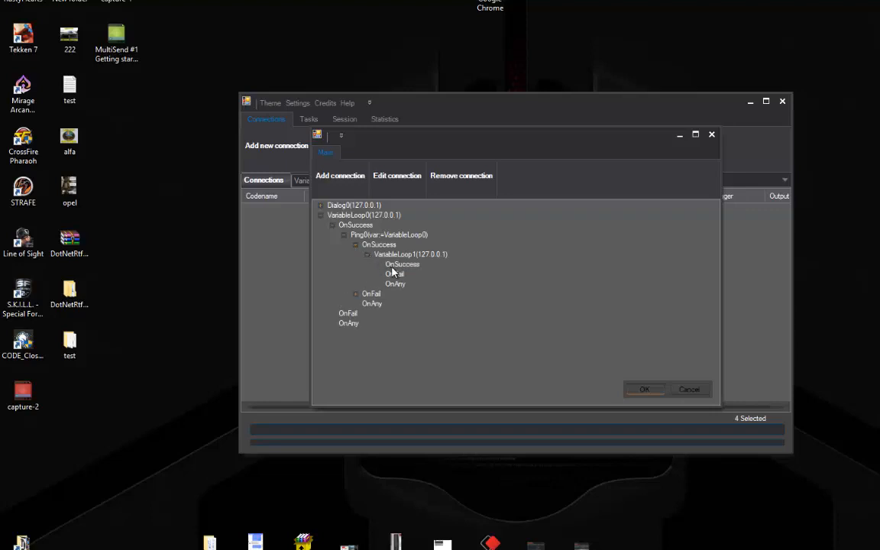
click(401, 264)
Add an SSH connection with IP address set to VariableLoop0, then pick a Username variable
click(350, 177)
double_click(394, 241)
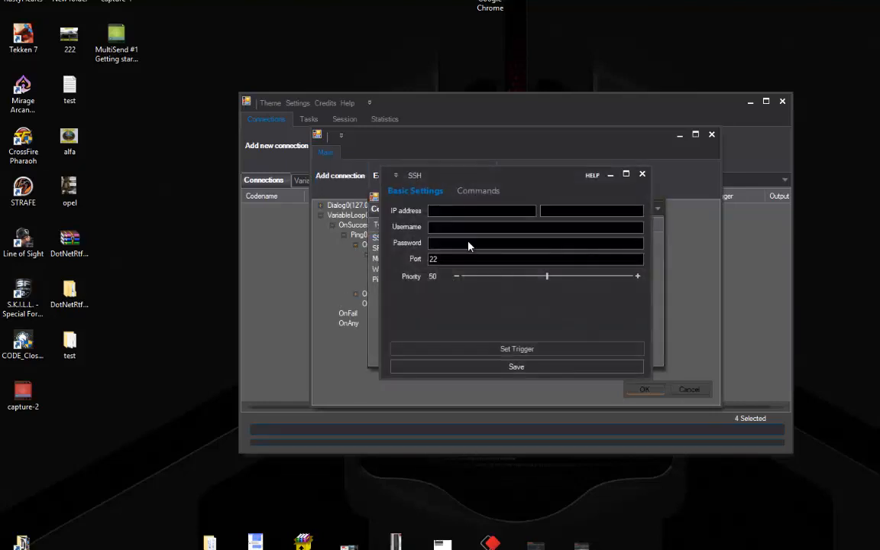
right_click(467, 211)
click(477, 218)
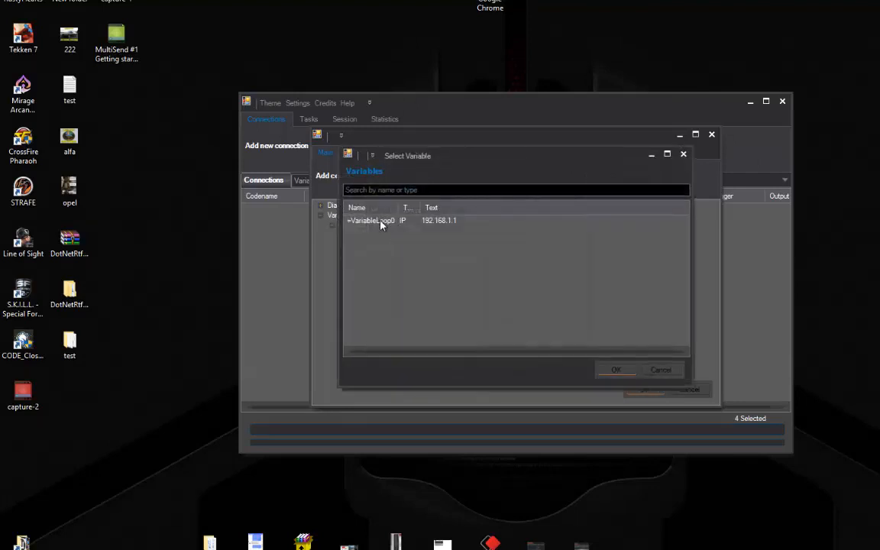
double_click(382, 221)
right_click(479, 232)
click(483, 237)
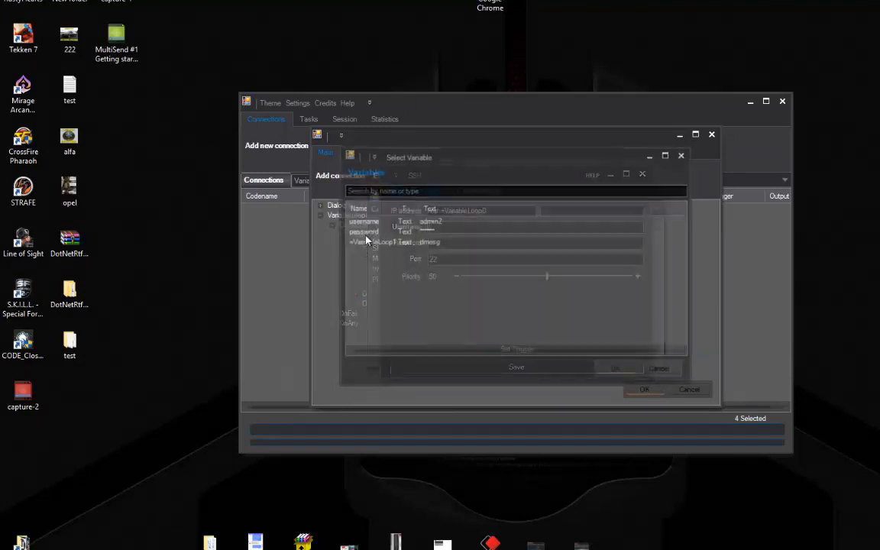
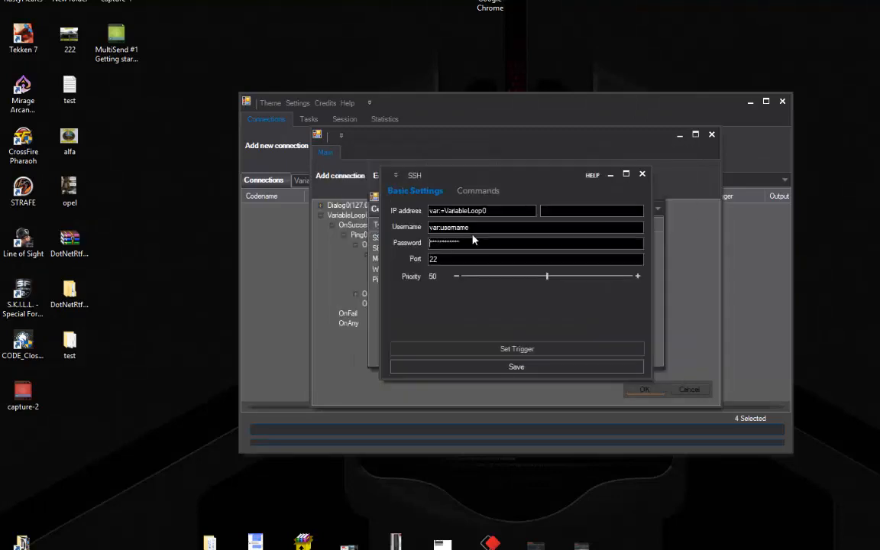
Give the SSH connection the VariableLoop1 command and priority 99, then save it
click(475, 191)
right_click(447, 332)
click(459, 338)
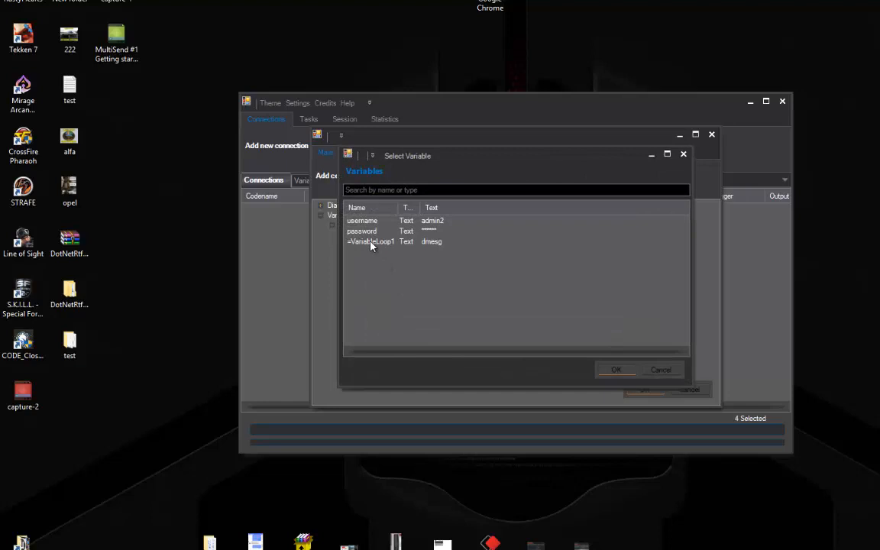
double_click(370, 242)
click(632, 332)
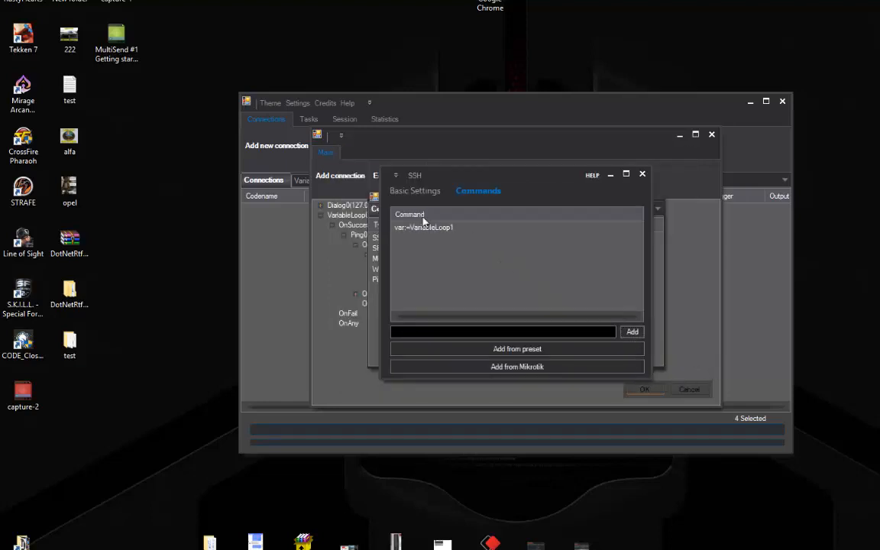
click(414, 191)
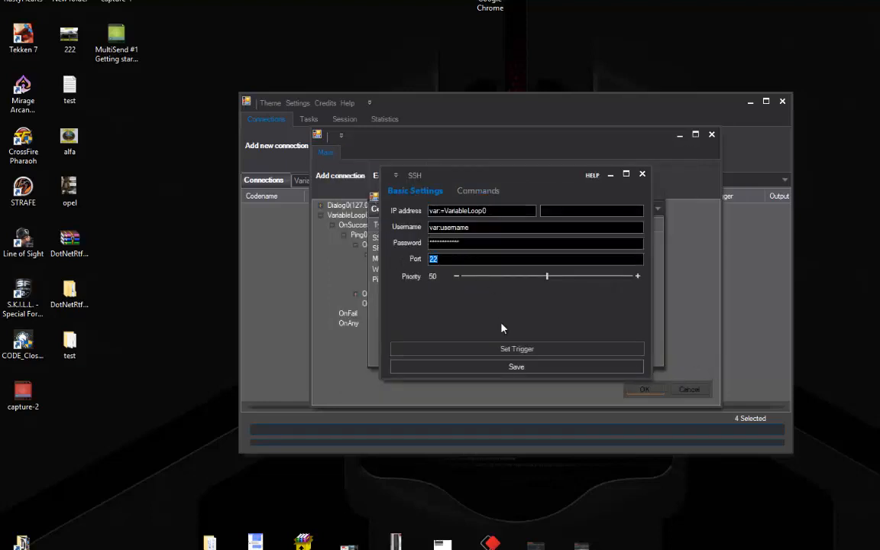
drag(548, 277, 630, 278)
click(486, 374)
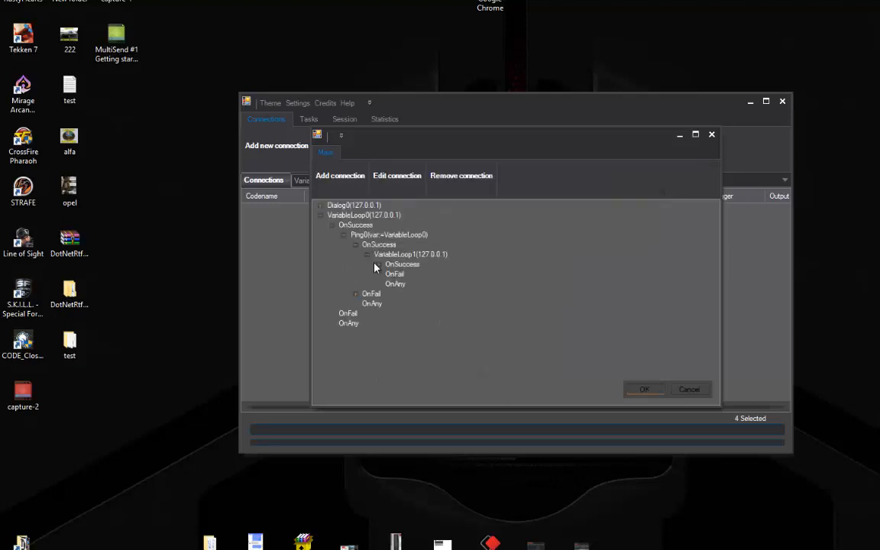
Add Logger0 under VariableLoop1's OnSuccess, recording SSH0 into the MainLog variable
click(391, 266)
click(341, 177)
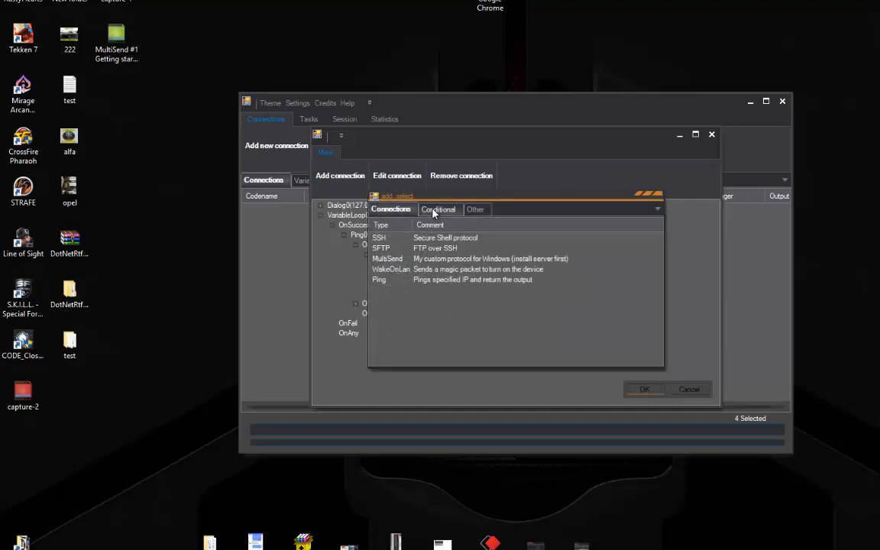
click(471, 211)
double_click(384, 259)
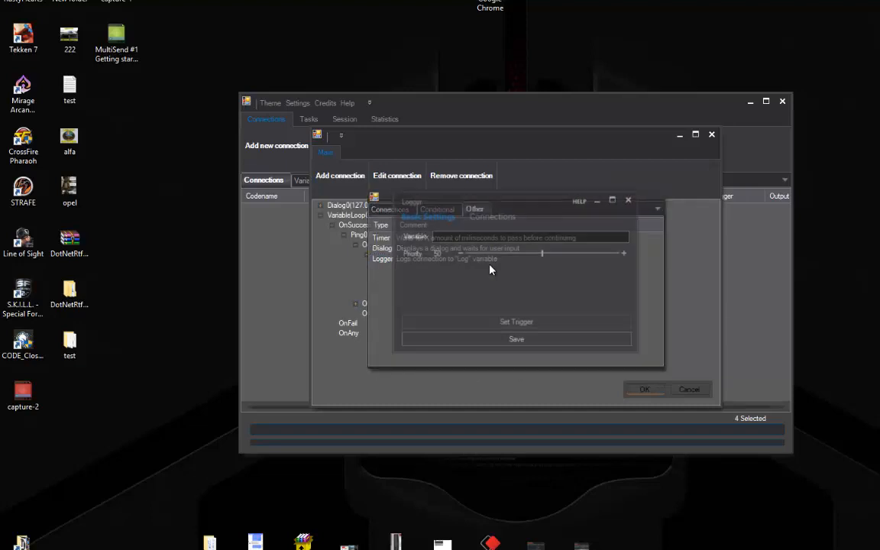
click(487, 237)
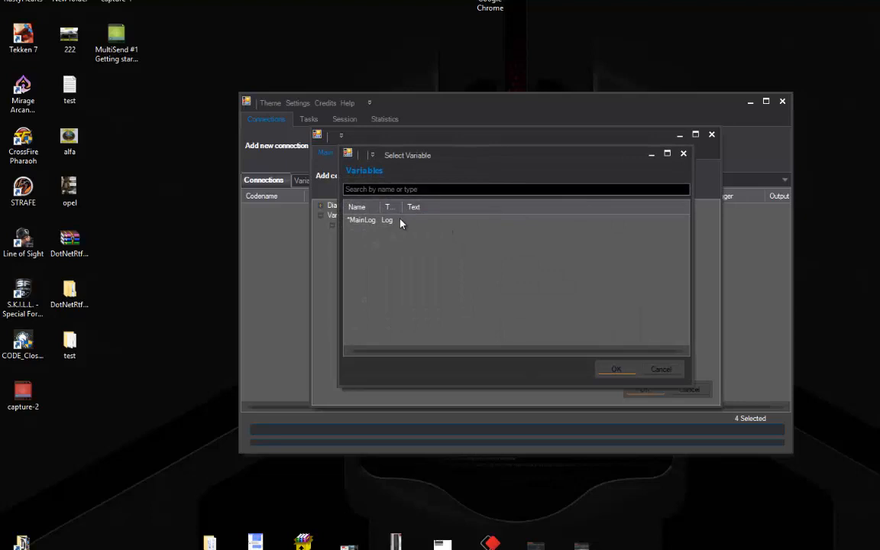
double_click(401, 222)
click(491, 215)
click(459, 343)
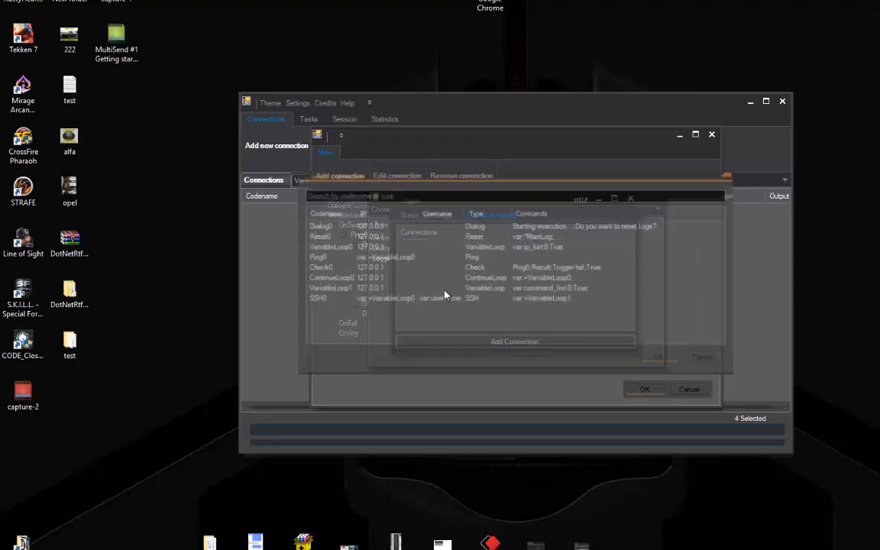
double_click(315, 298)
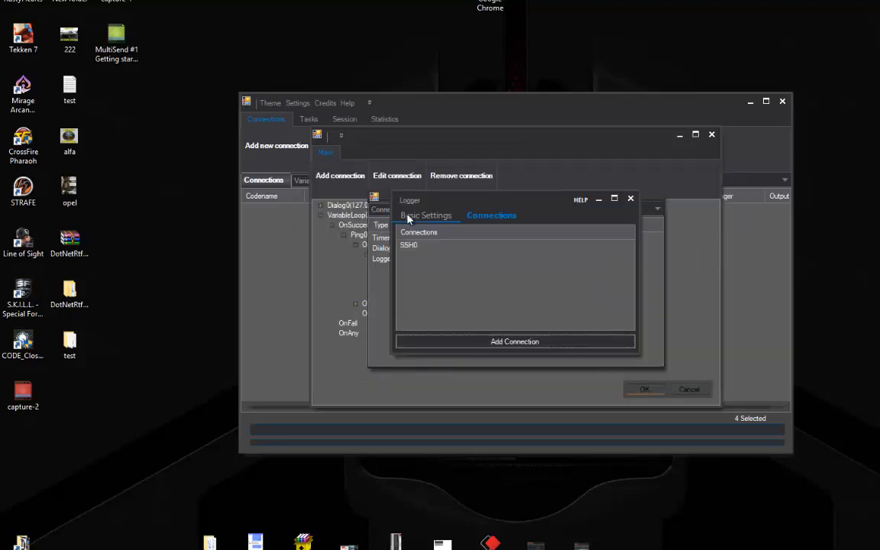
click(410, 216)
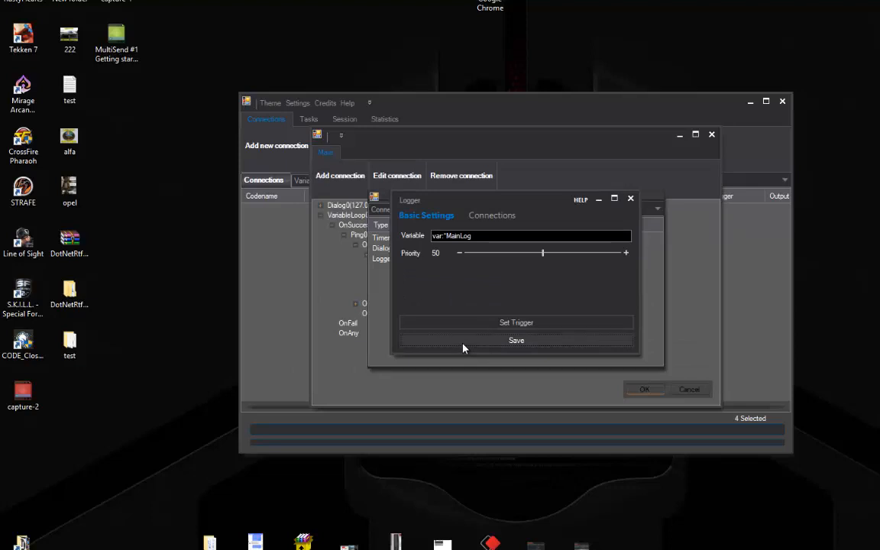
click(463, 344)
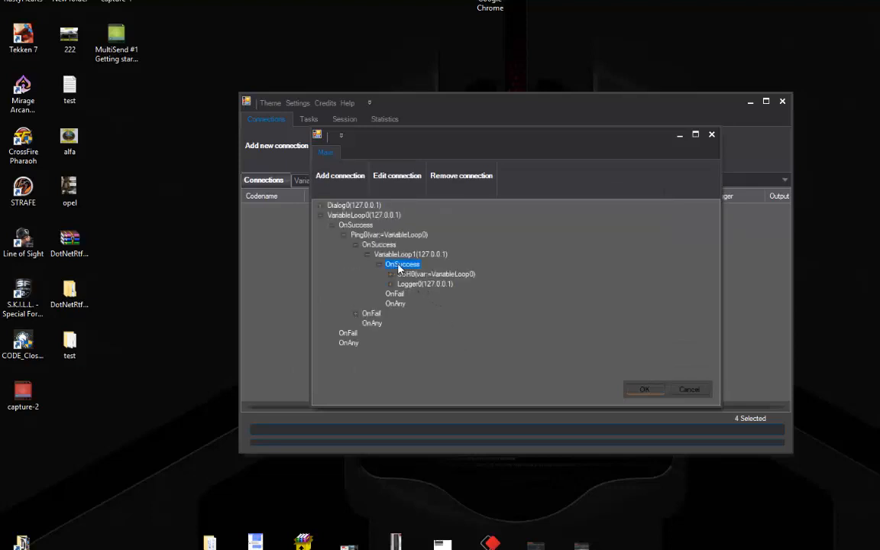
Add ContinueLoop1 on VariableLoop1 under the same branch, with priority lowered to about 20
click(336, 174)
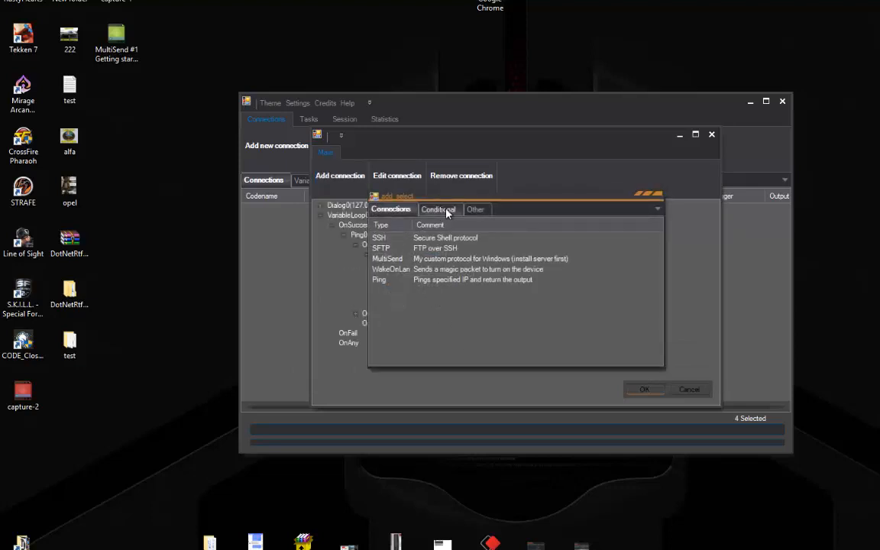
click(446, 211)
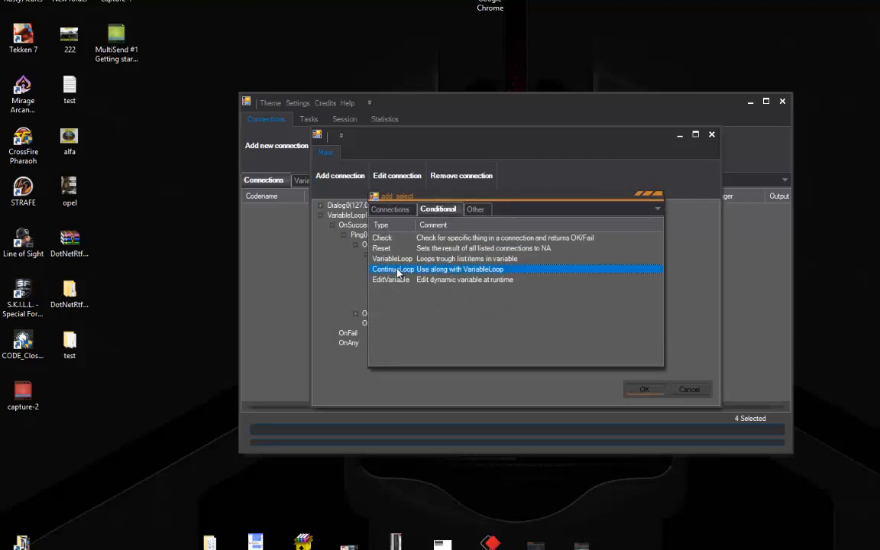
double_click(400, 273)
click(469, 256)
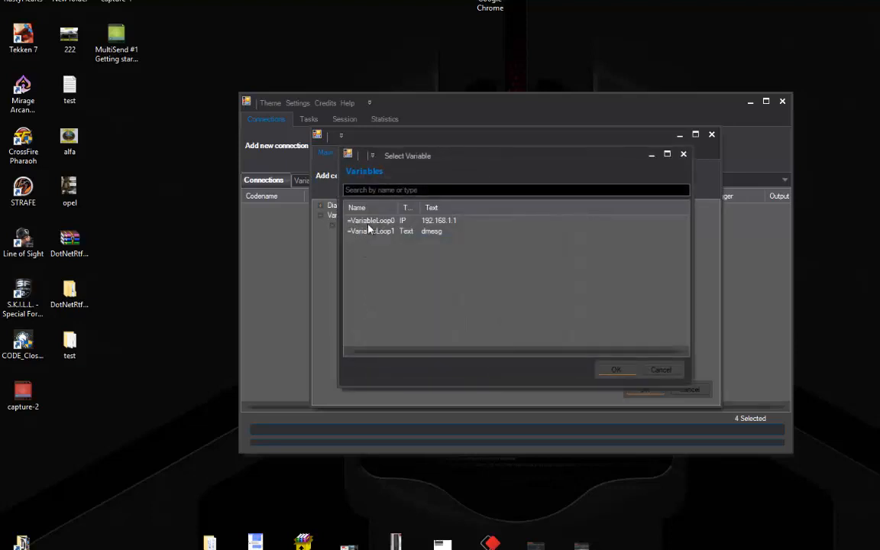
double_click(362, 232)
click(505, 273)
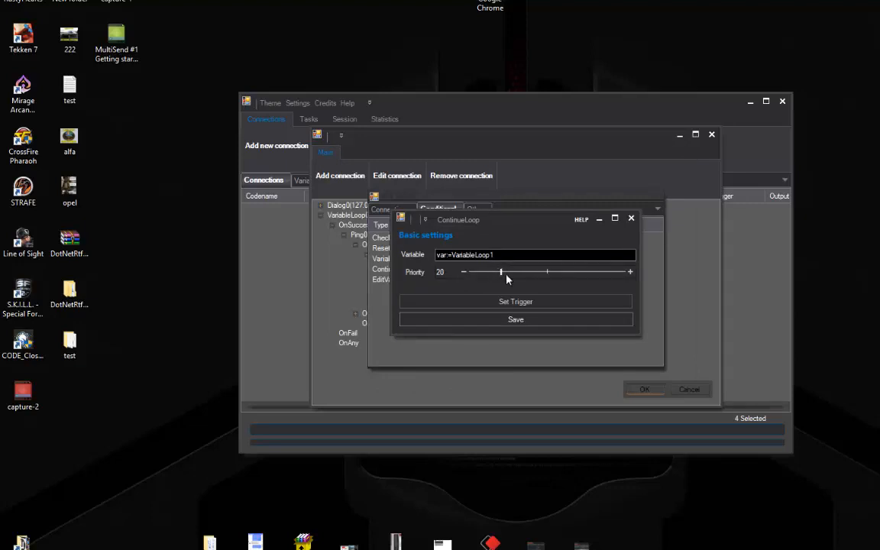
click(488, 318)
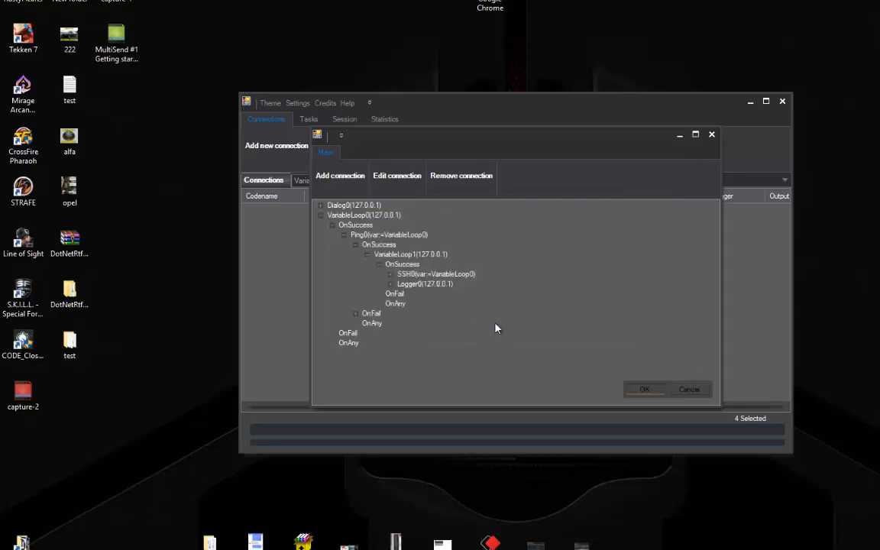
Review the Logger0, ContinueLoop1 and SSH0 nodes, then collapse VariableLoop1's OnSuccess branch
click(423, 285)
click(425, 293)
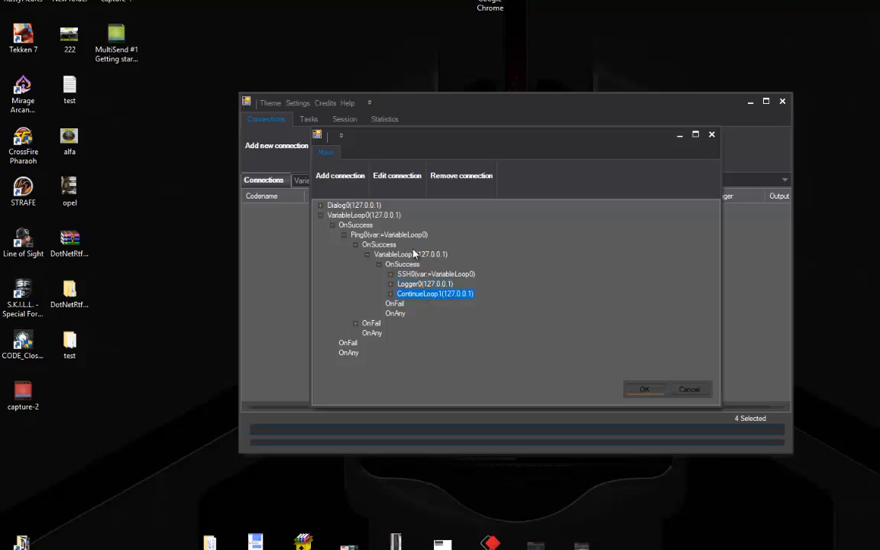
double_click(408, 256)
double_click(407, 256)
click(405, 274)
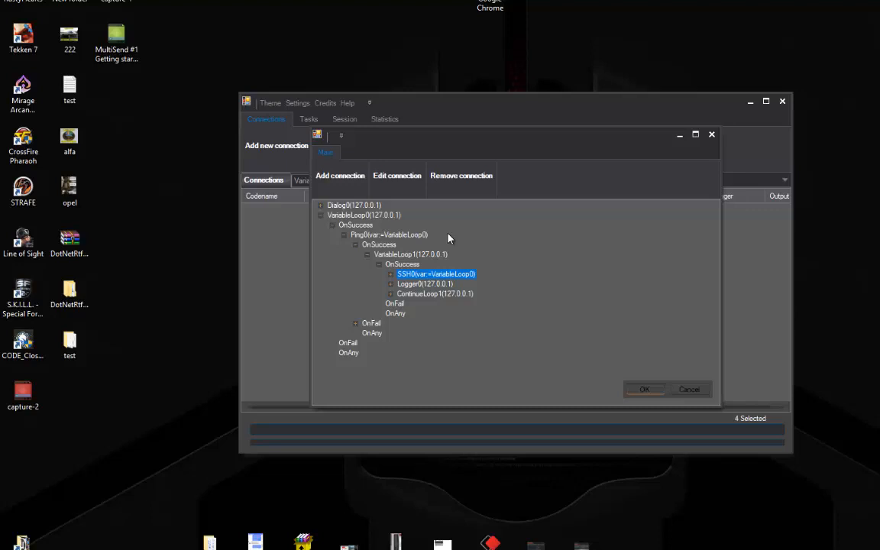
click(381, 267)
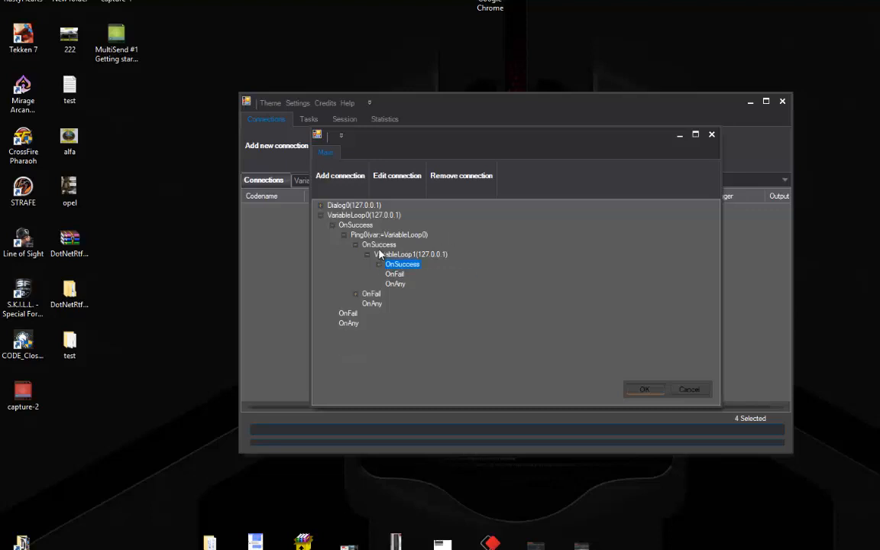
click(380, 255)
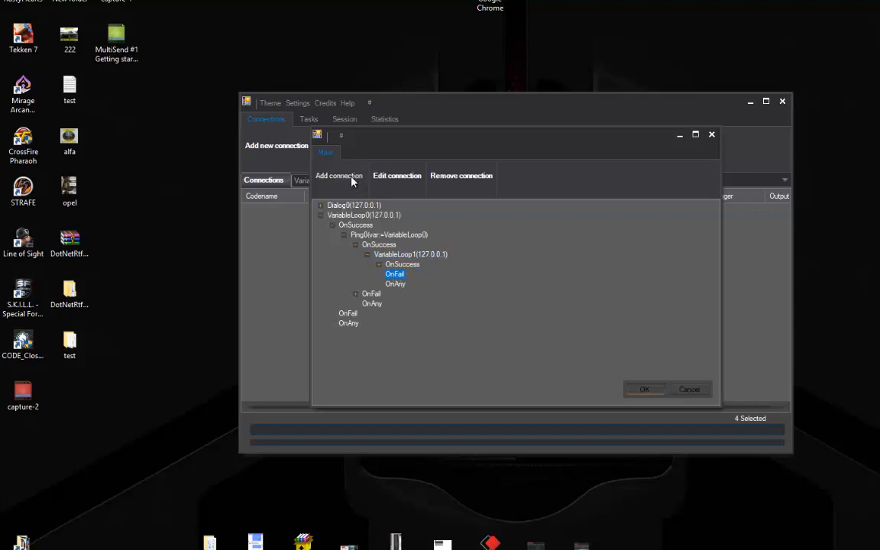
click(364, 215)
Add Check1 under OnFail, checking that VariableLoop1's Result is not Trigger fail
click(395, 275)
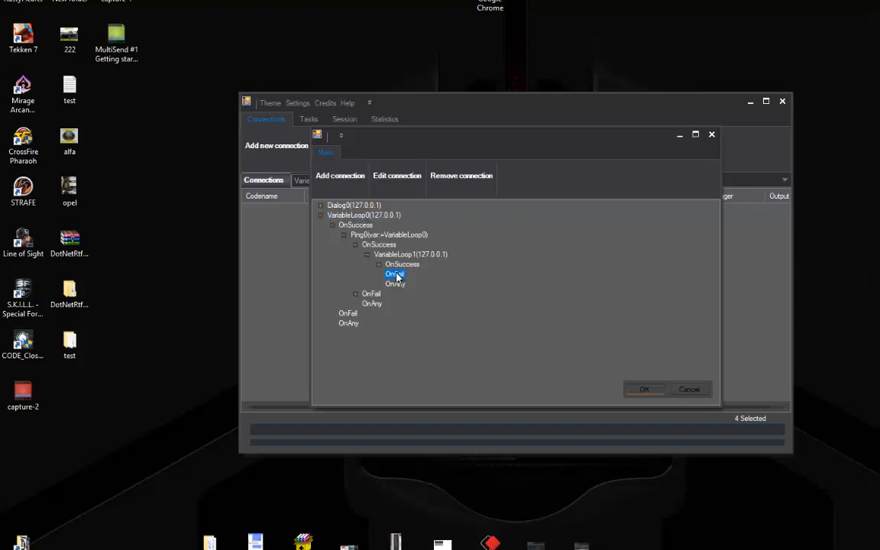
click(345, 178)
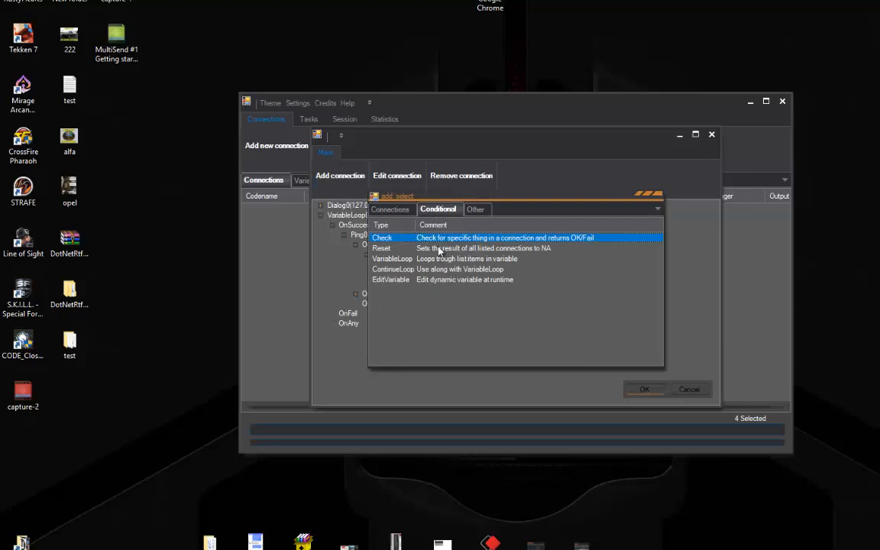
double_click(462, 240)
click(475, 223)
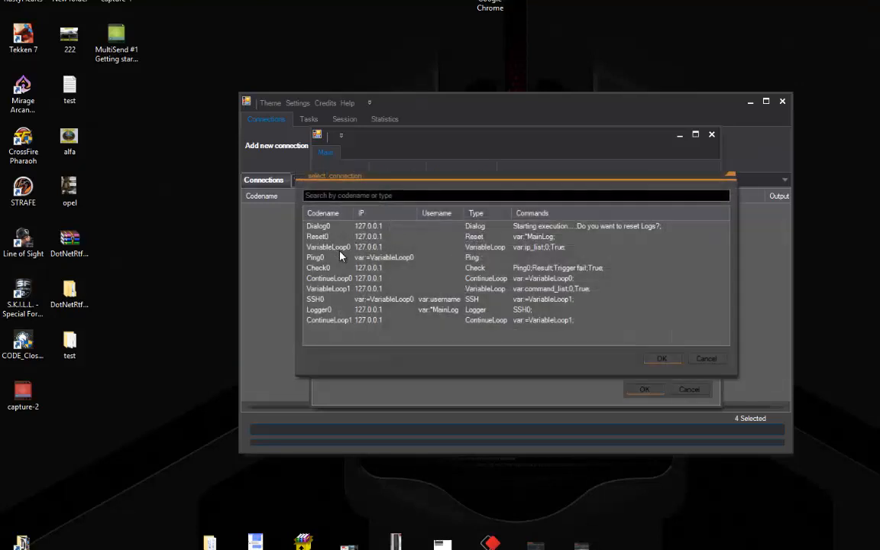
double_click(347, 288)
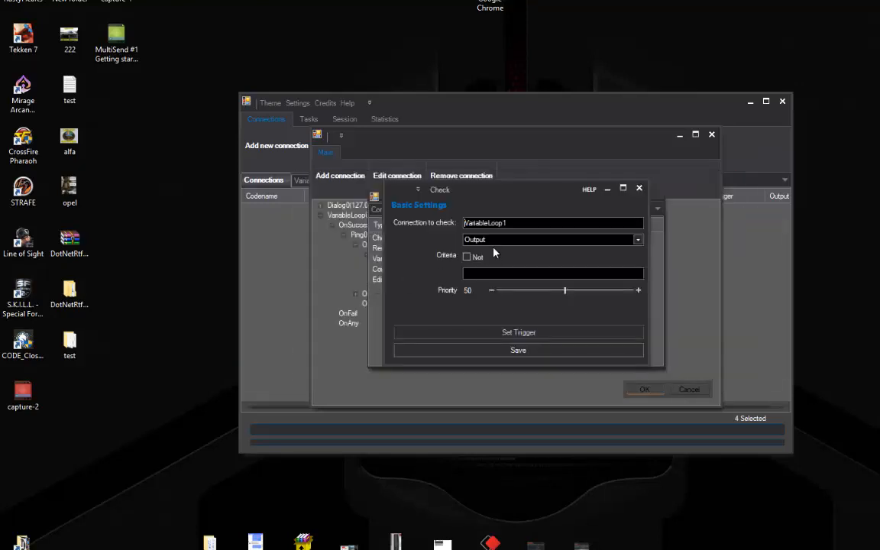
click(497, 240)
click(473, 275)
click(467, 257)
click(475, 275)
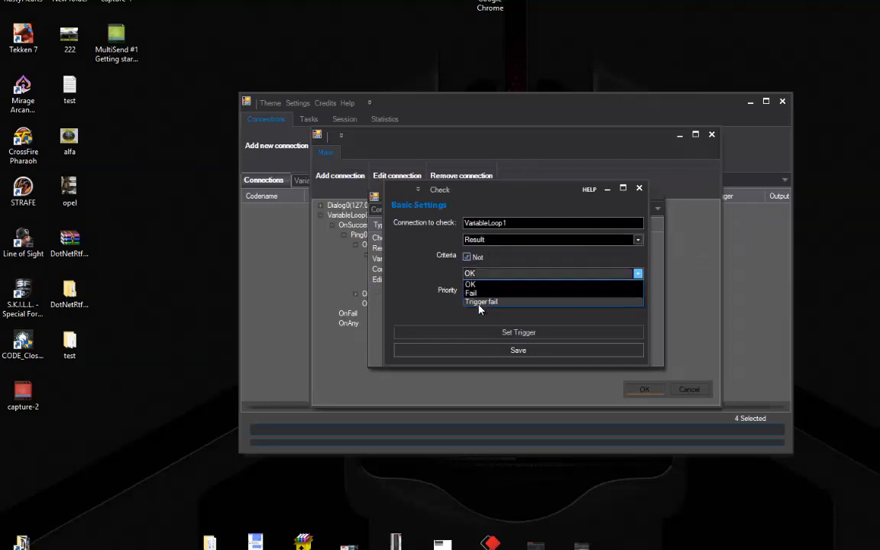
click(480, 301)
click(479, 355)
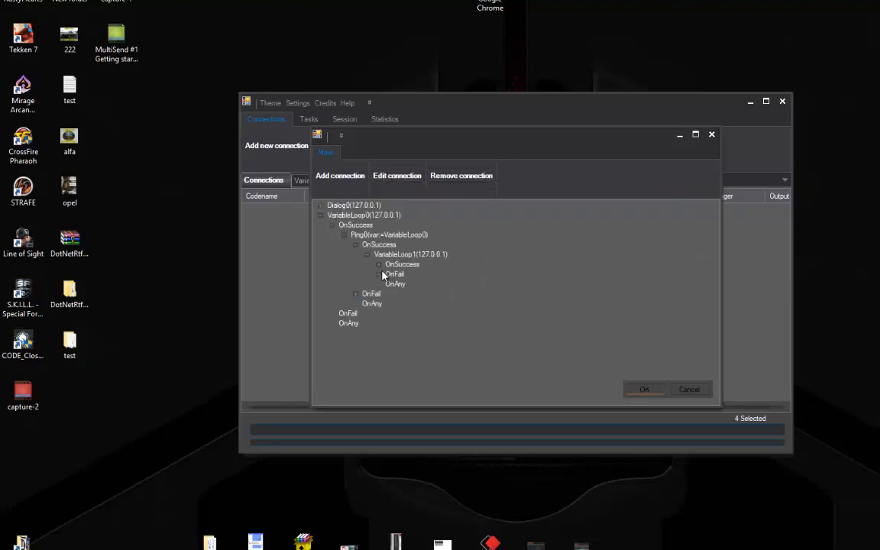
double_click(399, 286)
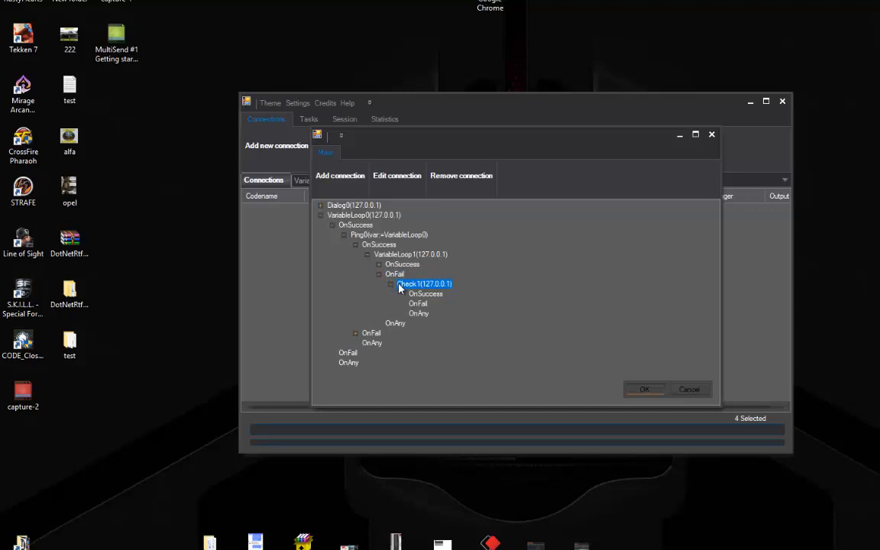
Add ContinueLoop2 on VariableLoop0 under Check1's OnSuccess branch
click(418, 304)
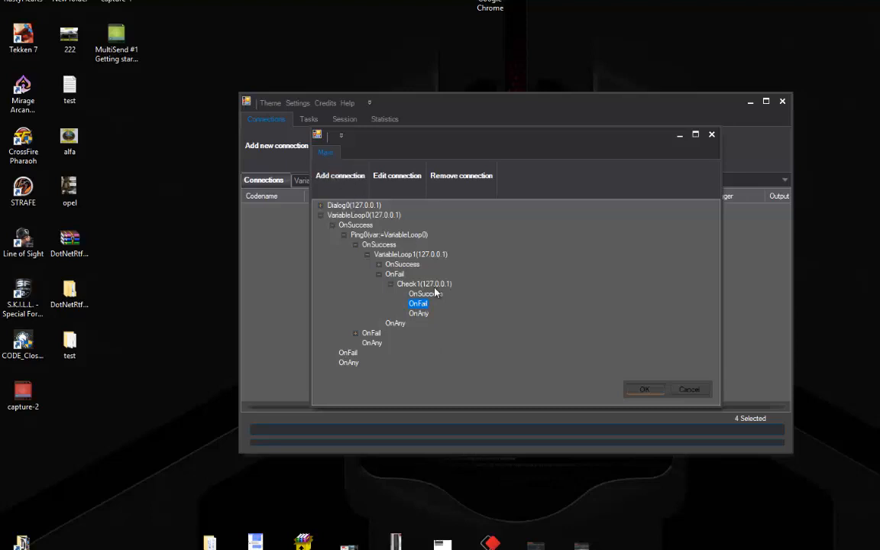
click(440, 210)
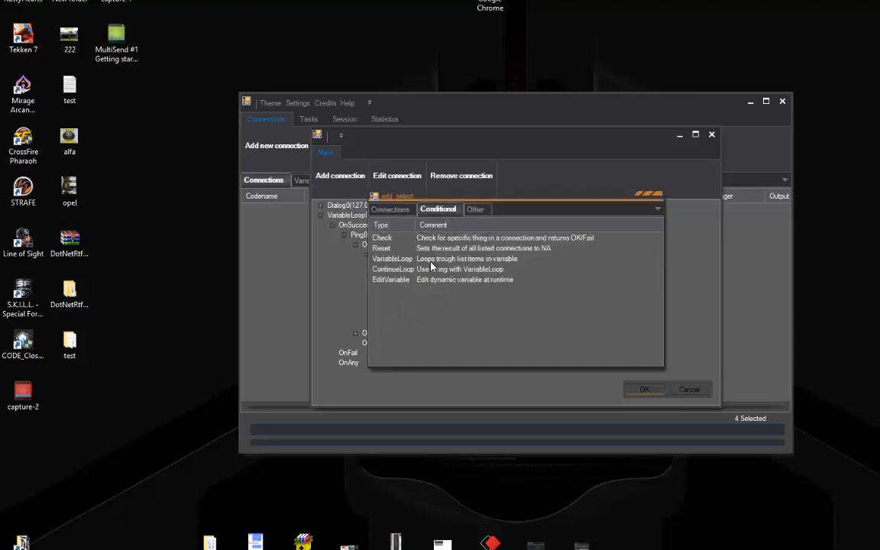
double_click(407, 270)
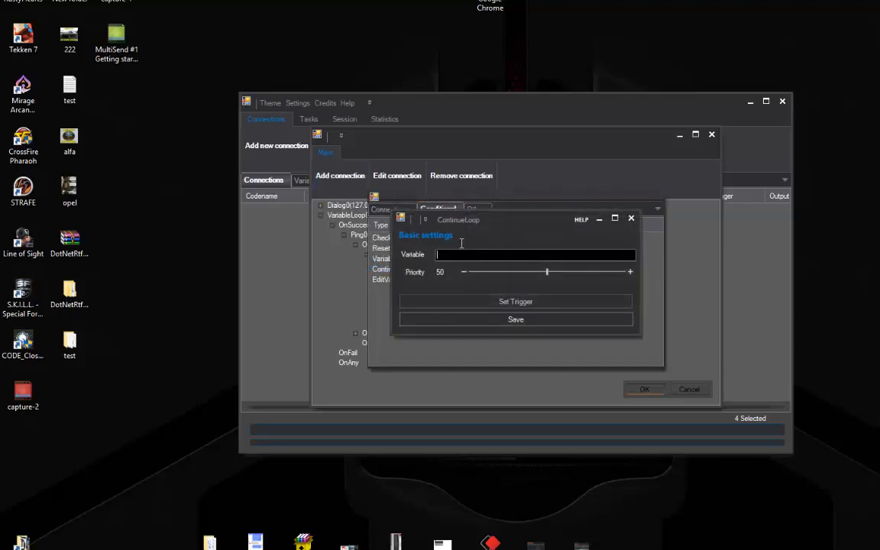
click(463, 250)
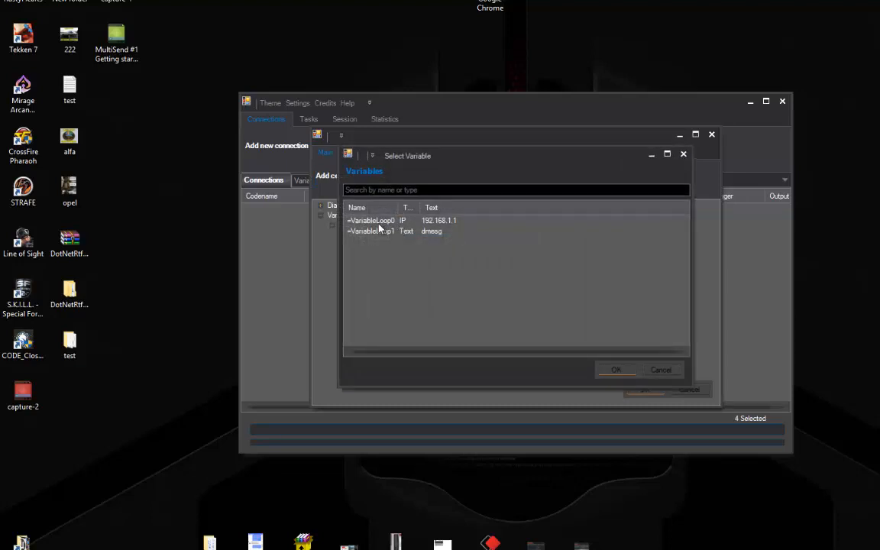
double_click(375, 220)
click(498, 329)
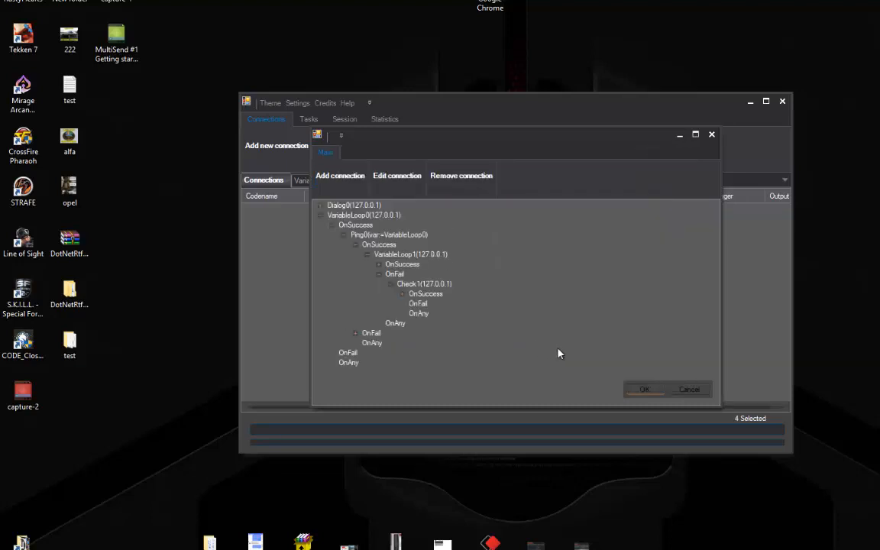
Expand Check1, ContinueLoop2, SSH0, Logger0, ContinueLoop1 and Dialog0 to review, then close the builder
click(391, 284)
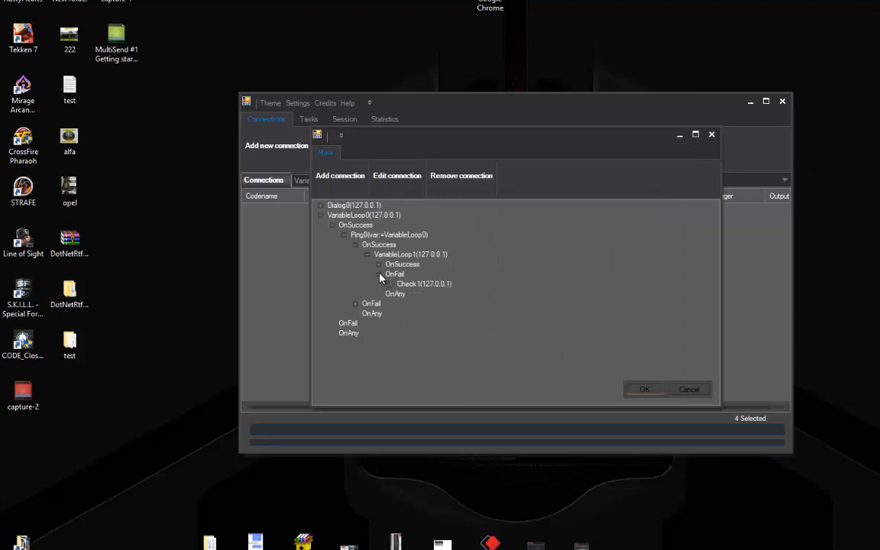
click(391, 284)
click(402, 294)
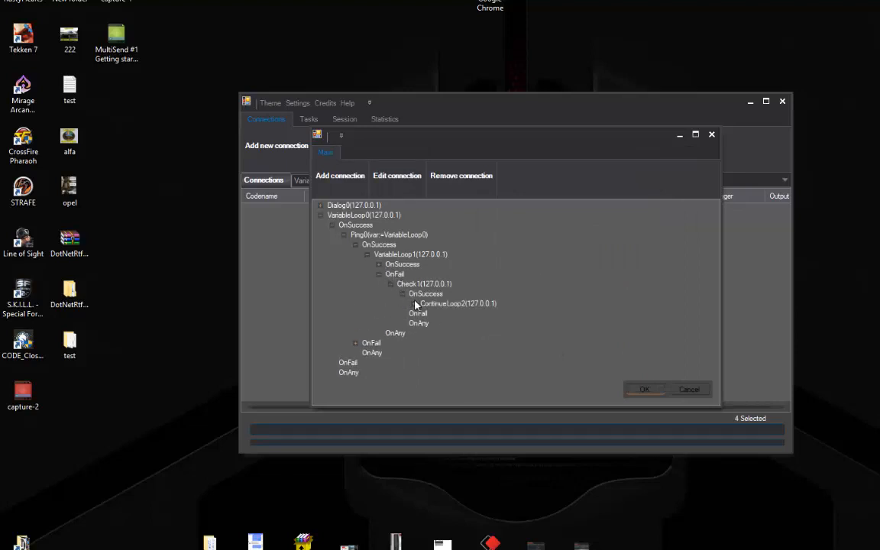
click(416, 304)
click(379, 264)
click(390, 273)
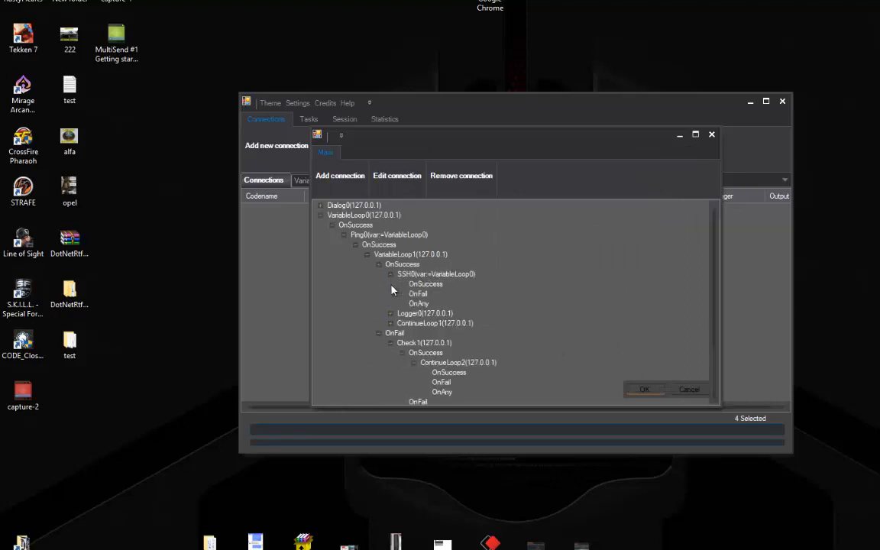
click(390, 314)
click(390, 352)
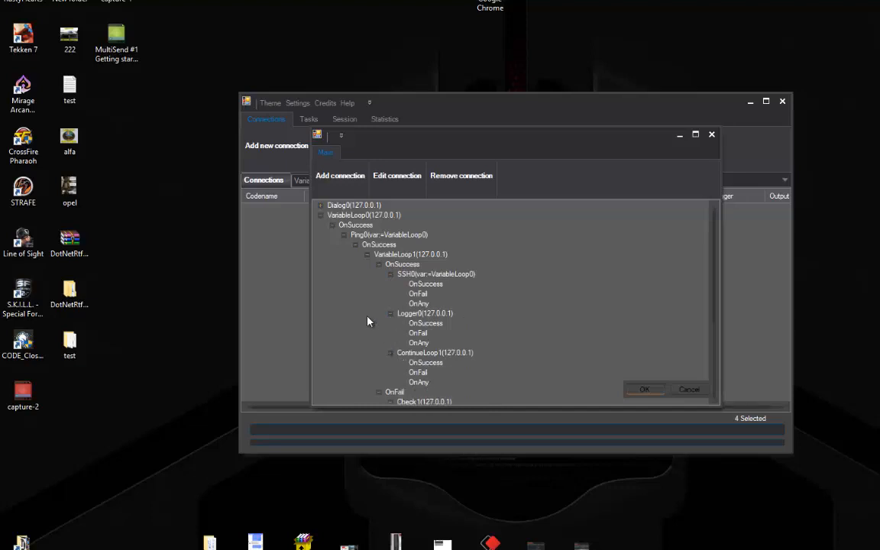
click(321, 205)
scroll(393, 296, down, 5)
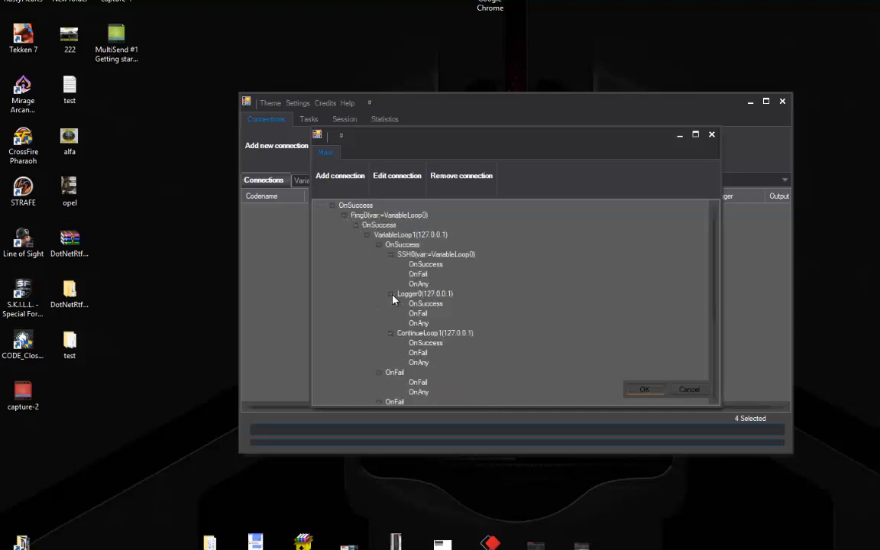
click(648, 391)
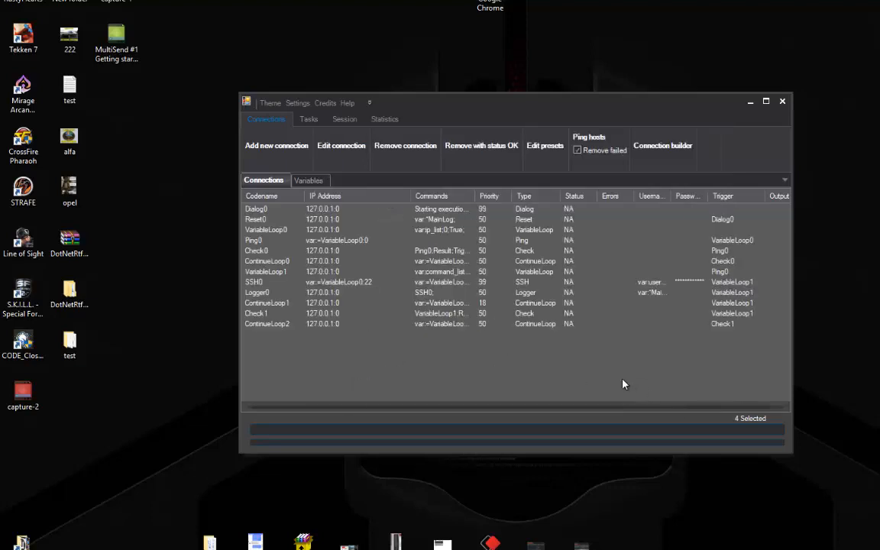
Execute all tasks from the Tasks tab, choosing Yes to reset the logs
click(306, 121)
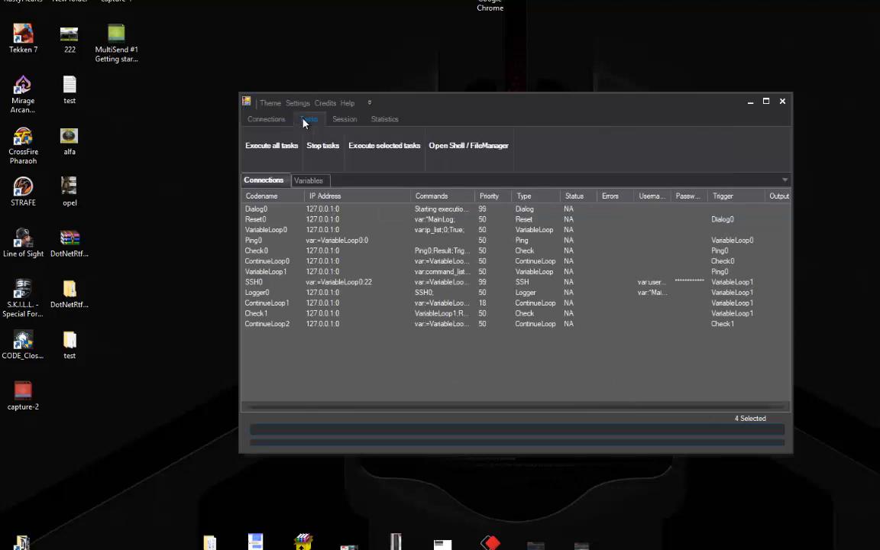
click(262, 148)
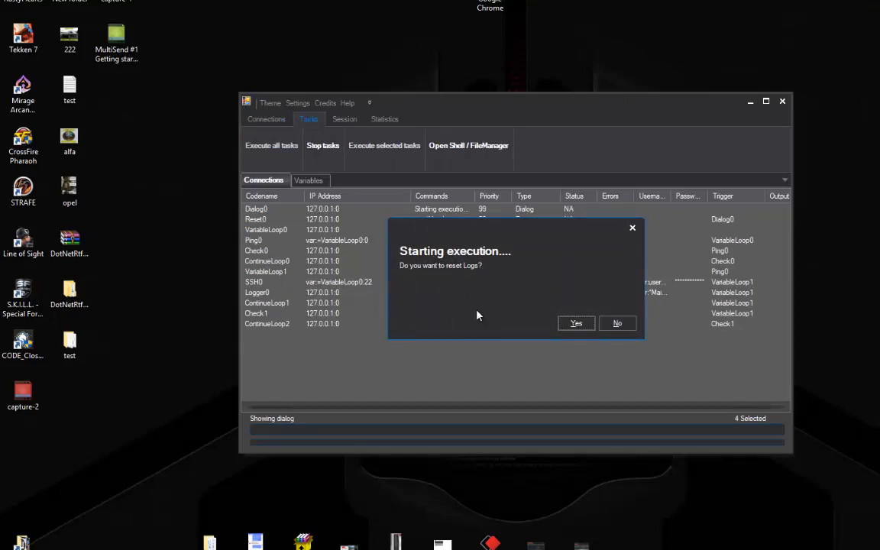
click(575, 324)
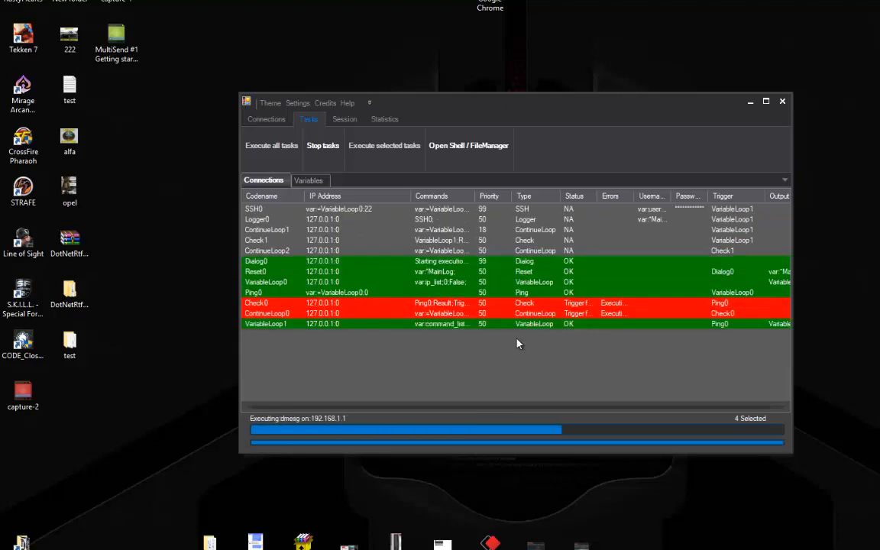
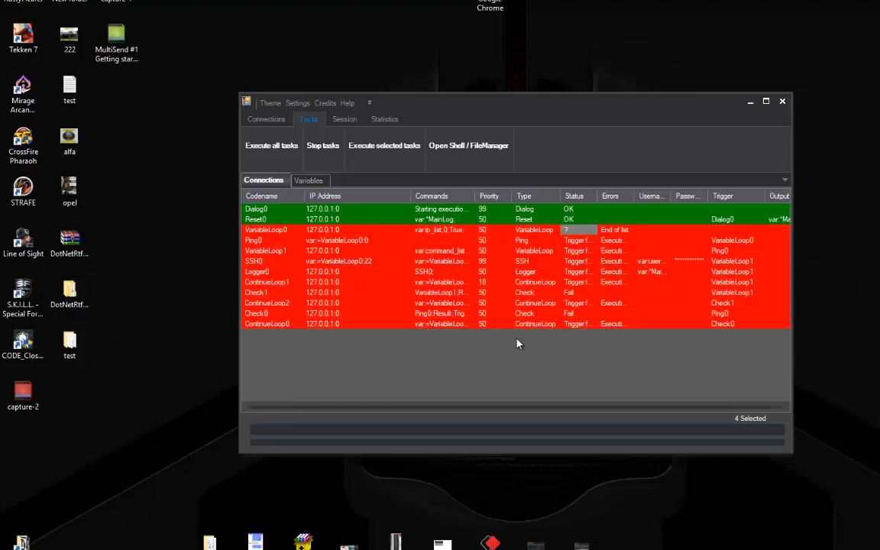
Show the Variables list after the finished task run
click(304, 181)
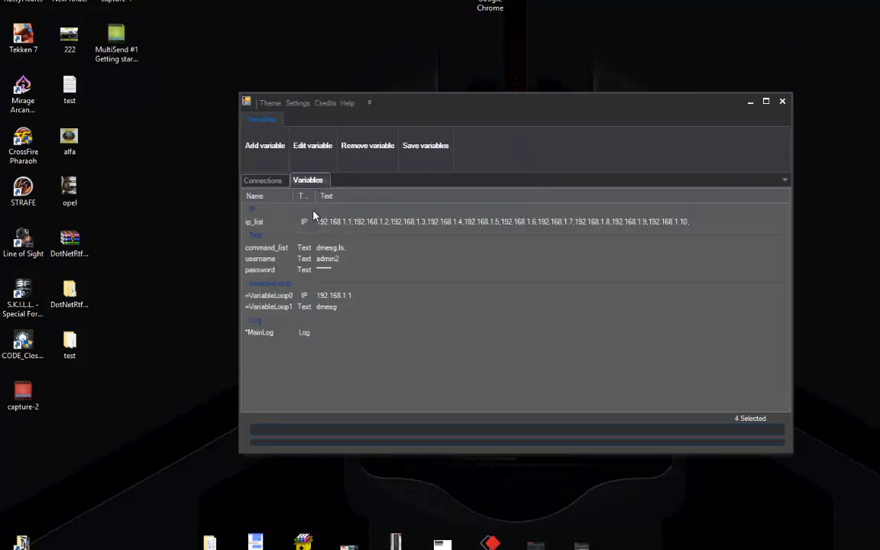
Open MainLog's stored logs and look over the SSH0 dmesg and ls entries
click(278, 336)
click(313, 149)
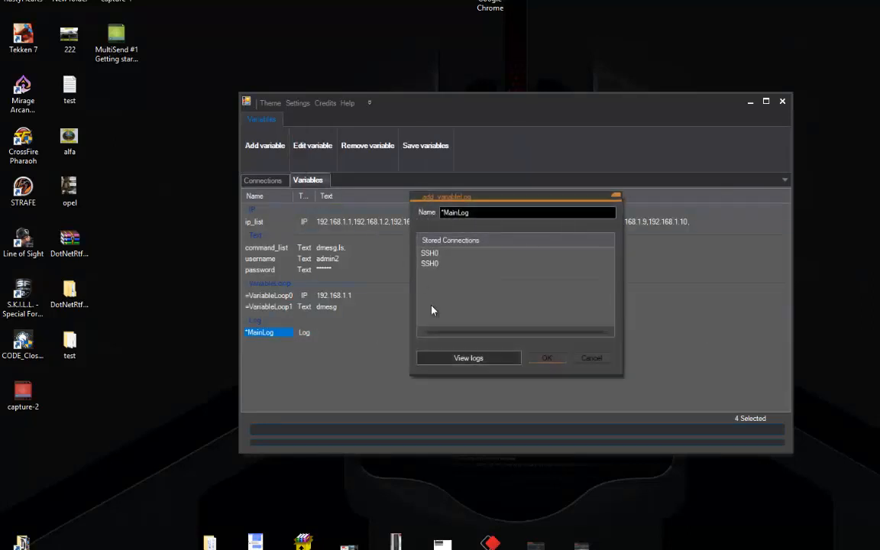
click(468, 357)
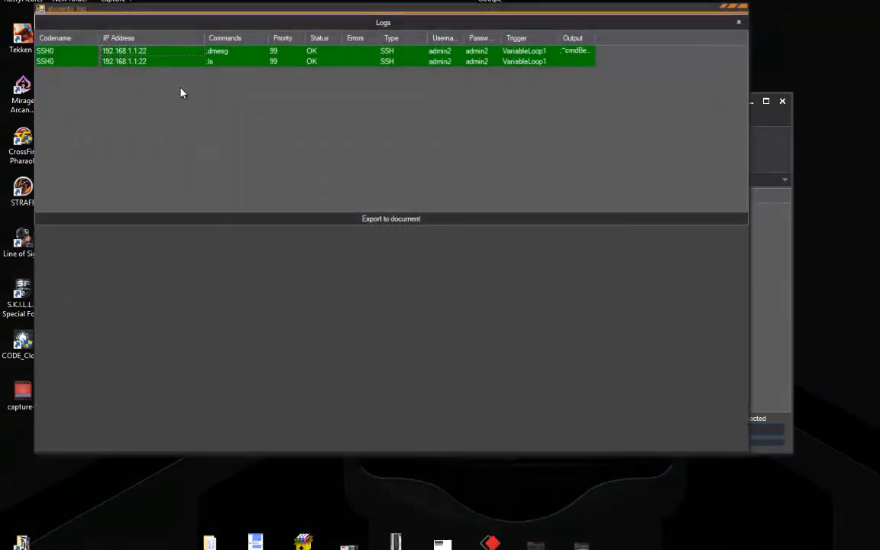
click(167, 52)
click(172, 60)
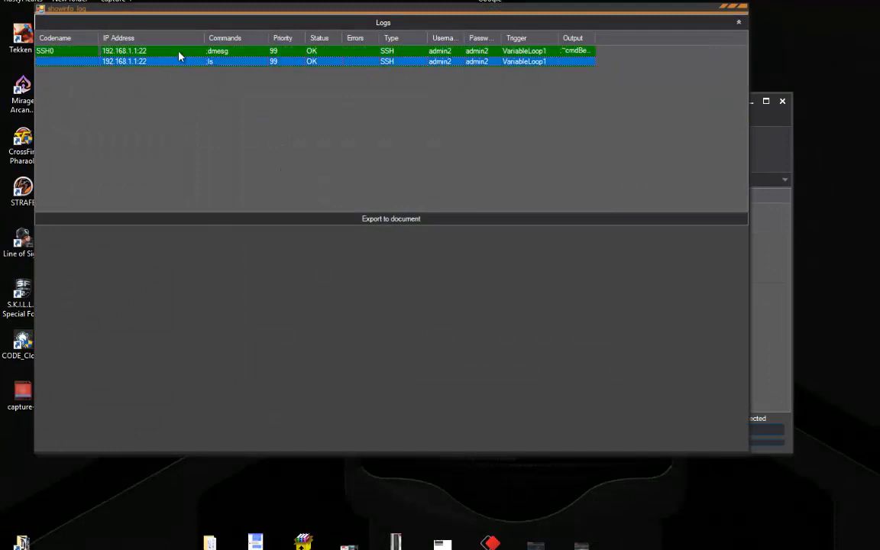
click(178, 52)
click(187, 96)
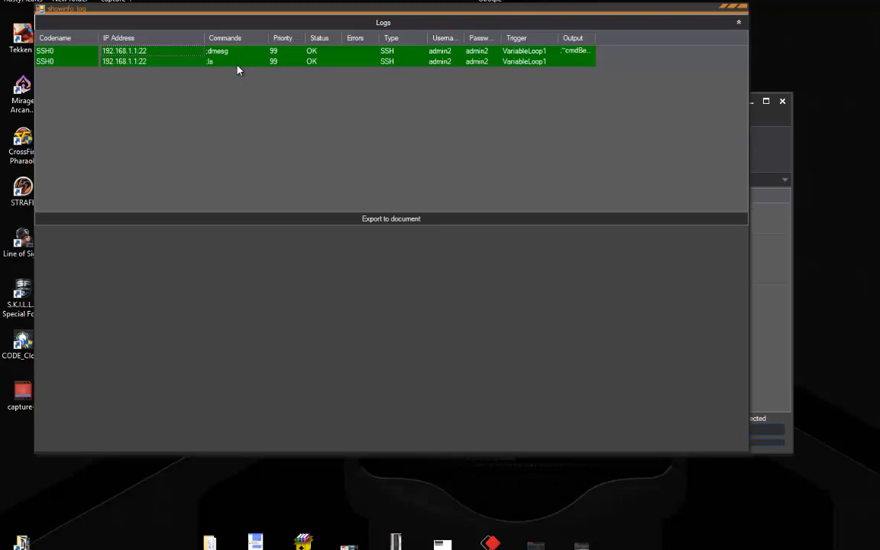
Inspect the dmesg and ls output details, then close the Logs window
double_click(281, 52)
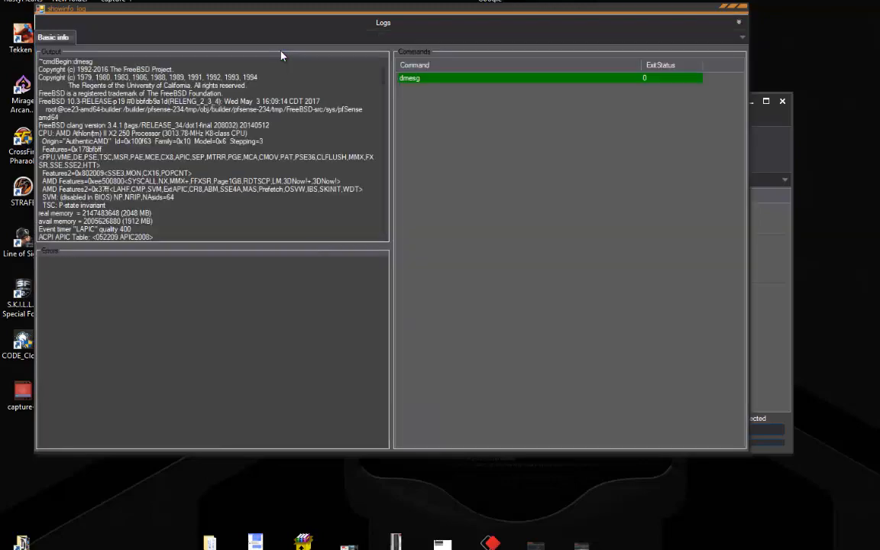
click(255, 27)
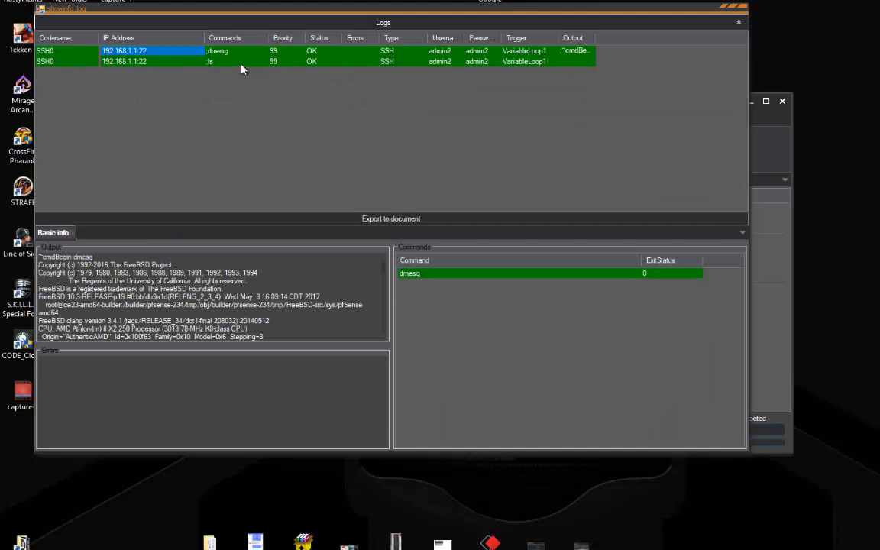
double_click(243, 64)
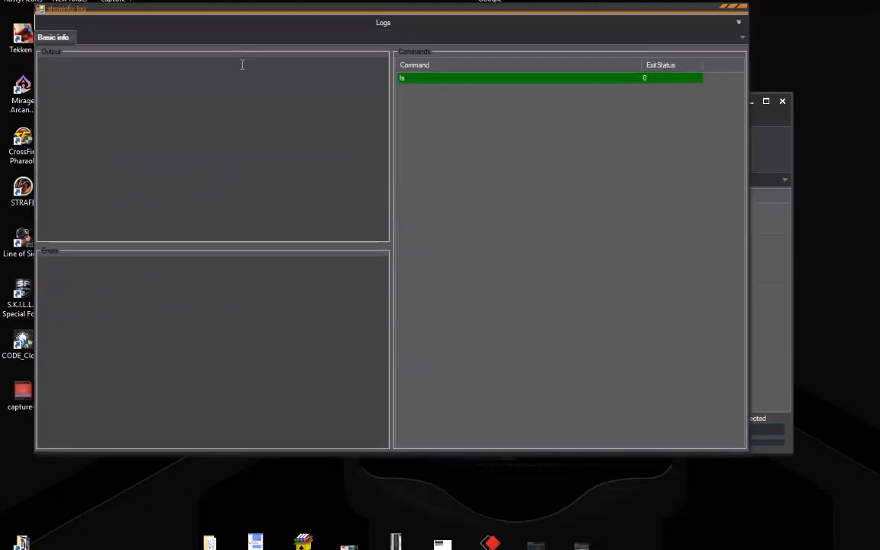
click(287, 21)
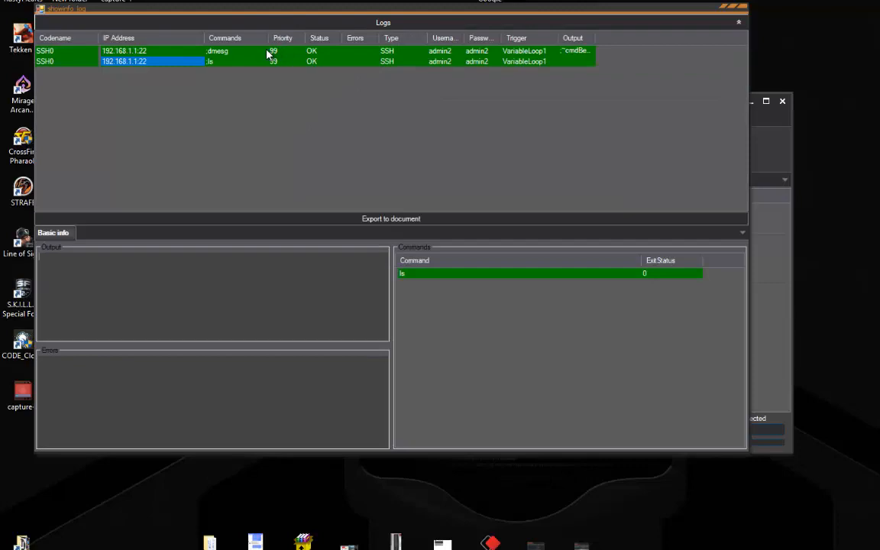
click(267, 52)
click(296, 92)
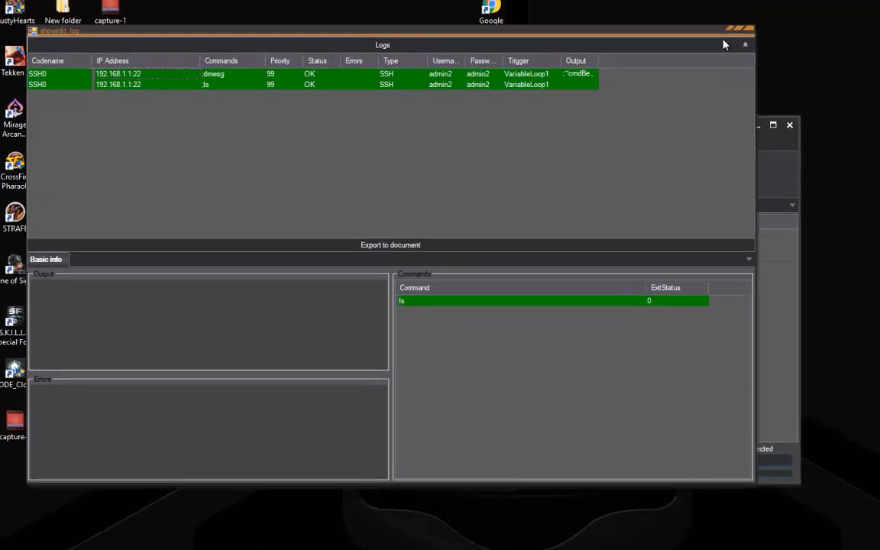
click(749, 54)
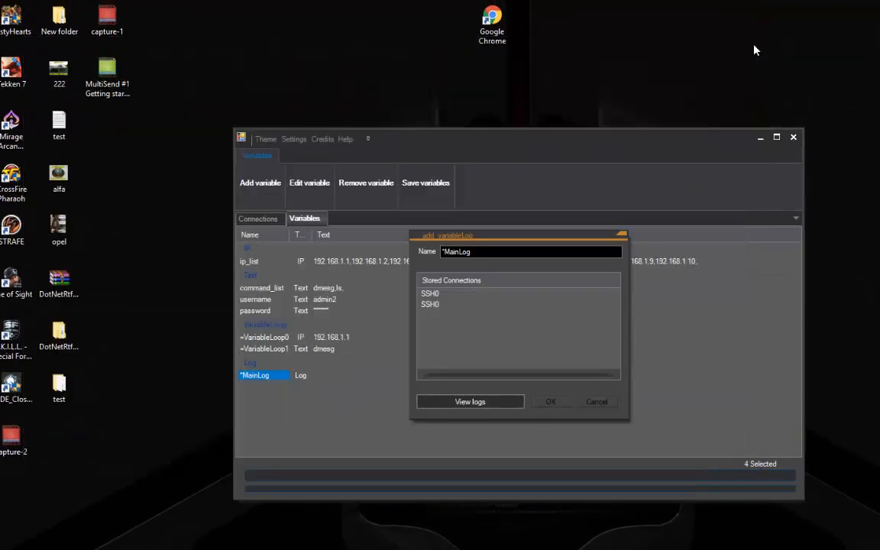
Close MainLog's details and open the command_list text list (dmesg, ls) for editing
click(625, 239)
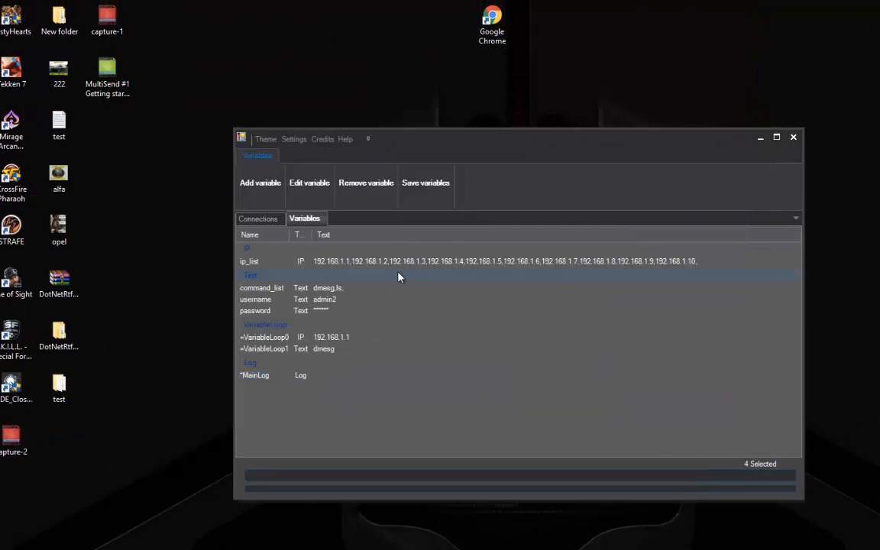
click(258, 218)
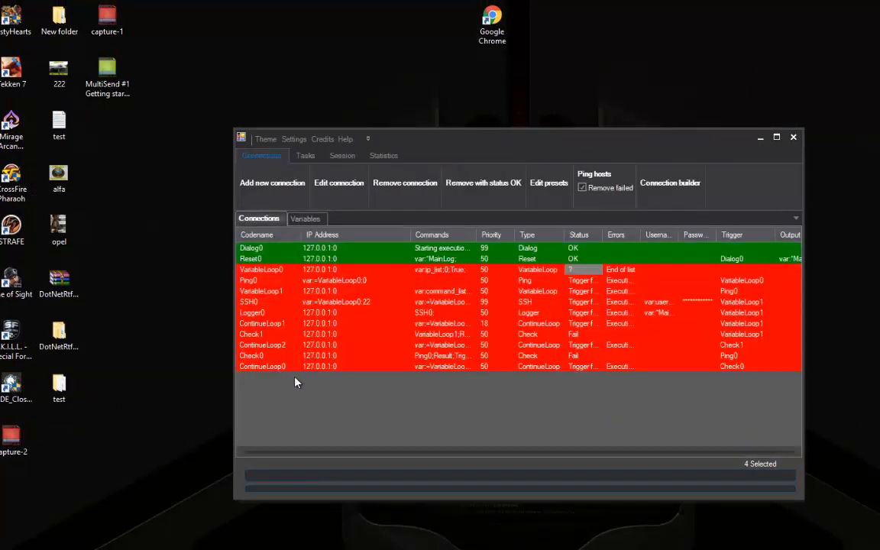
click(303, 218)
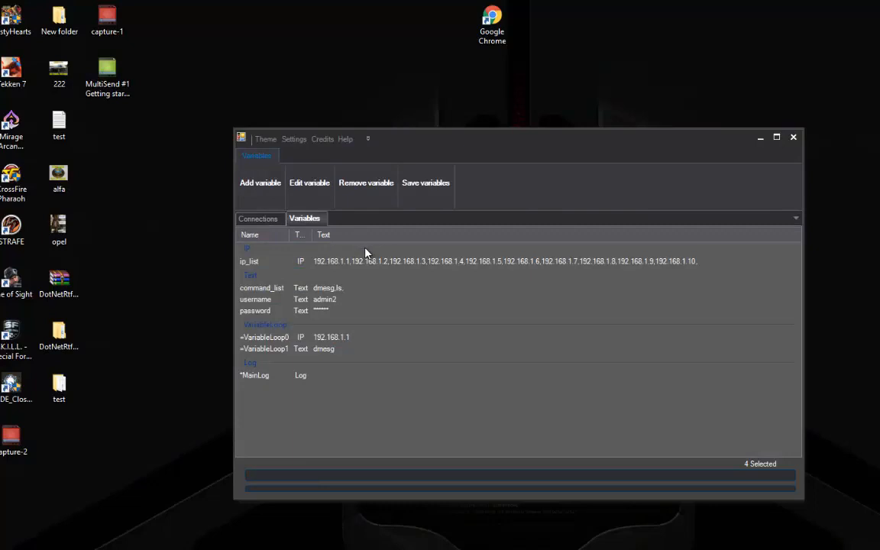
click(323, 288)
right_click(324, 289)
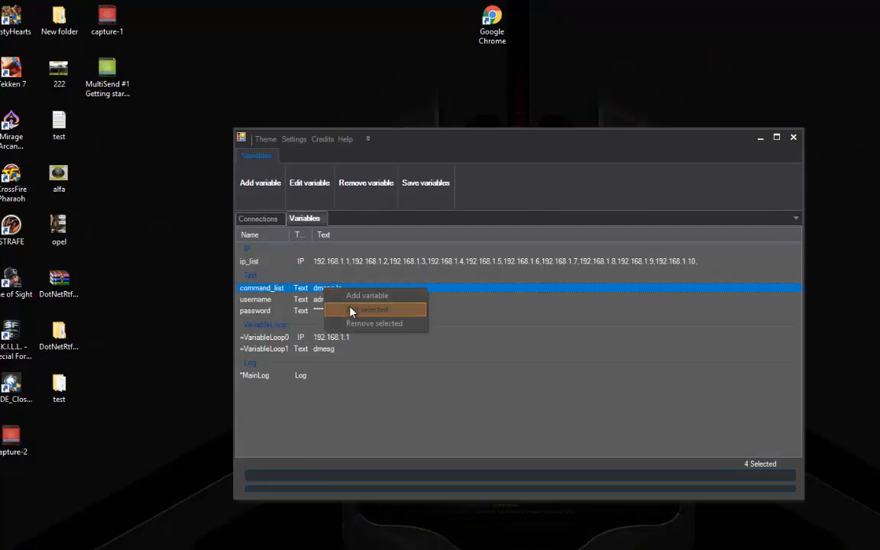
click(352, 311)
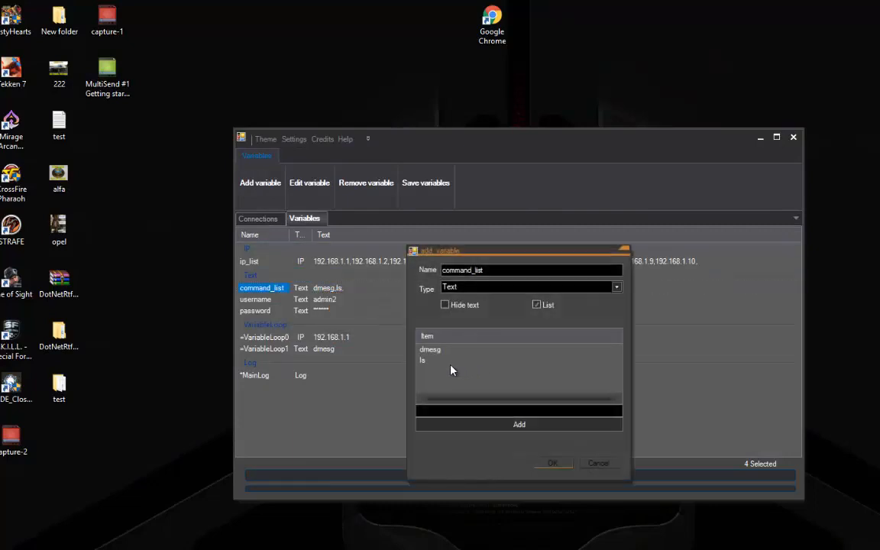
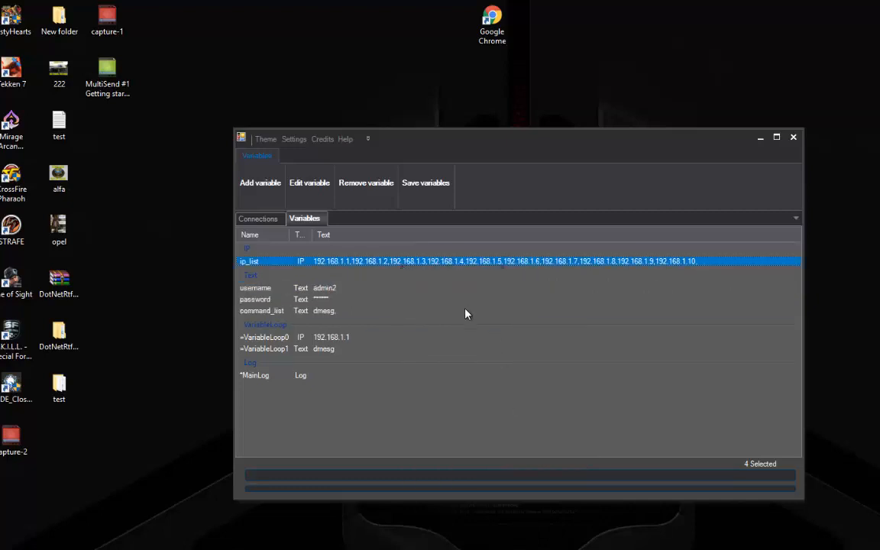
Remove 192.168.1.3 through 192.168.1.10 from ip_list, keeping 192.168.1.1 and 192.168.1.2
click(452, 370)
scroll(453, 372, down, 2)
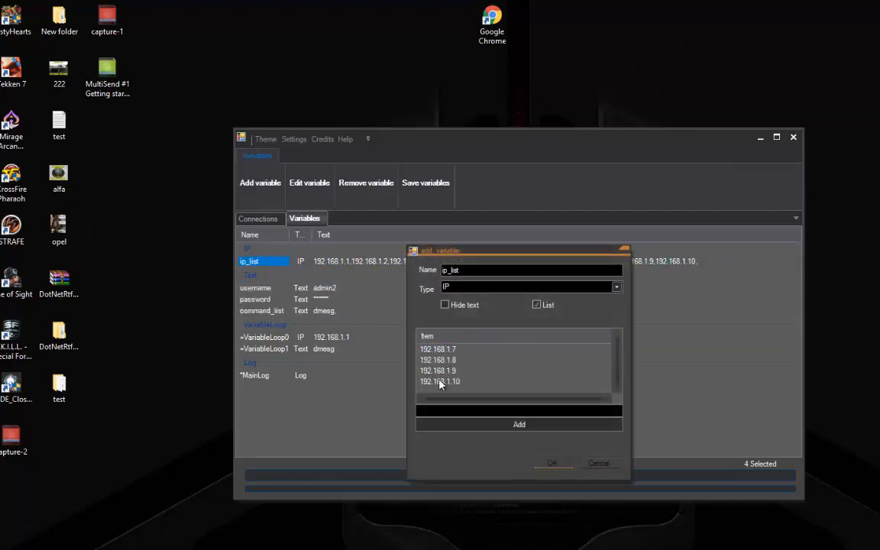
shift+click(461, 382)
right_click(461, 382)
click(489, 387)
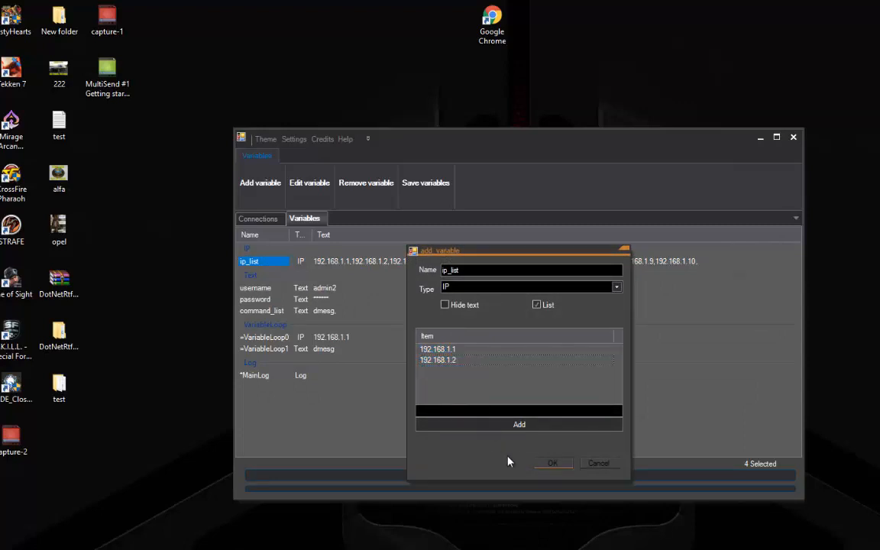
click(275, 220)
Execute all connections without resetting the logs, then return to the Variables list
right_click(346, 333)
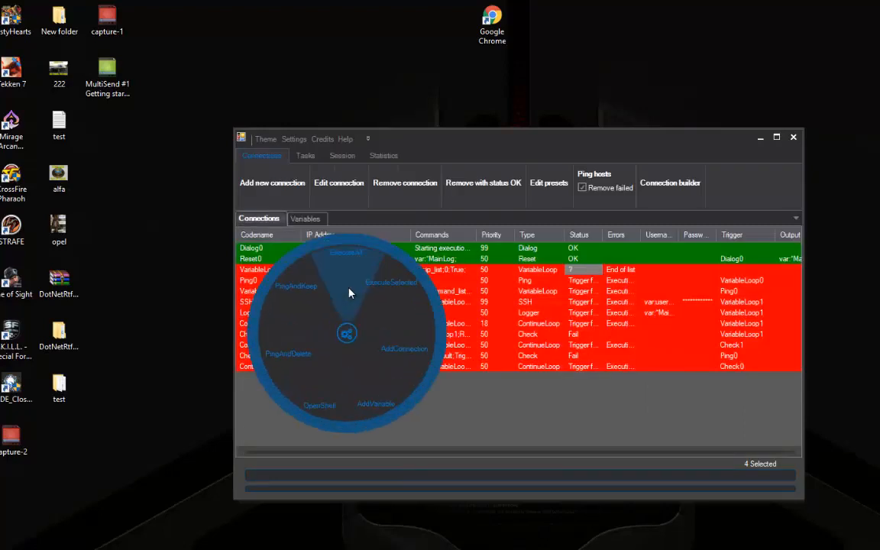
click(350, 293)
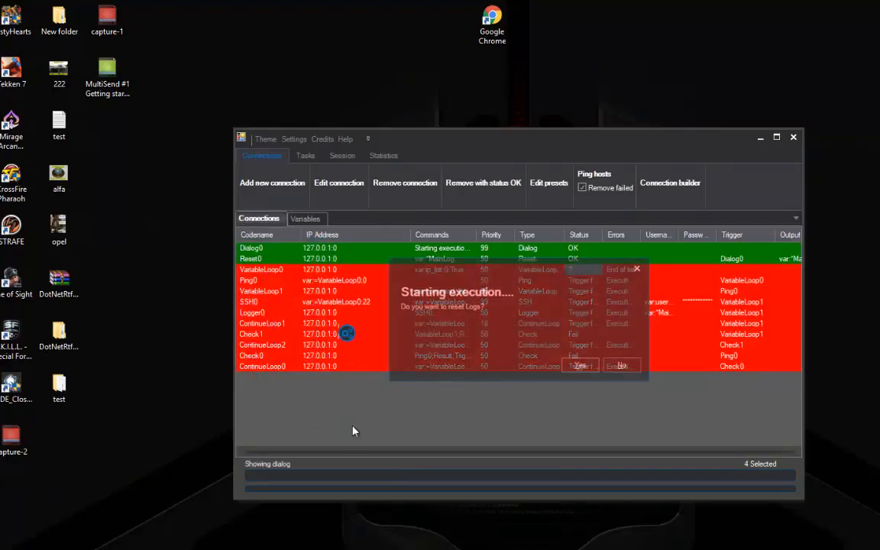
click(622, 367)
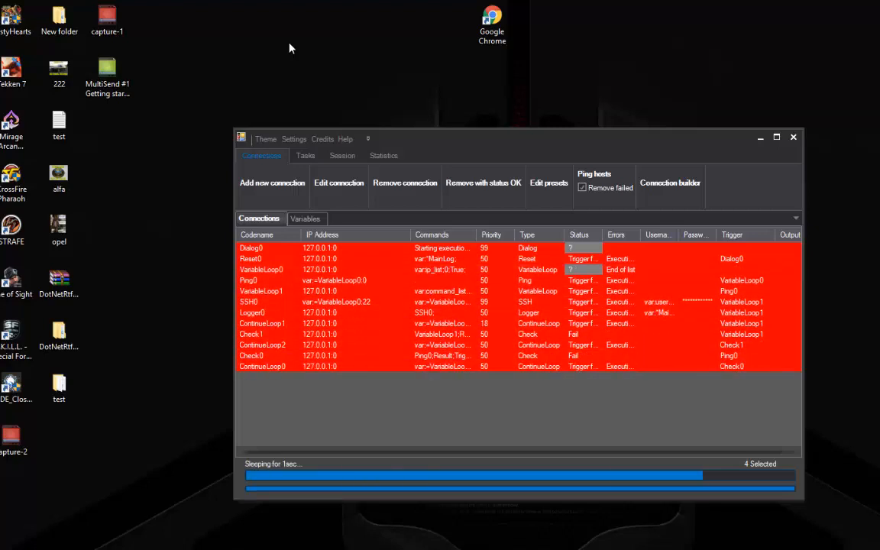
click(319, 219)
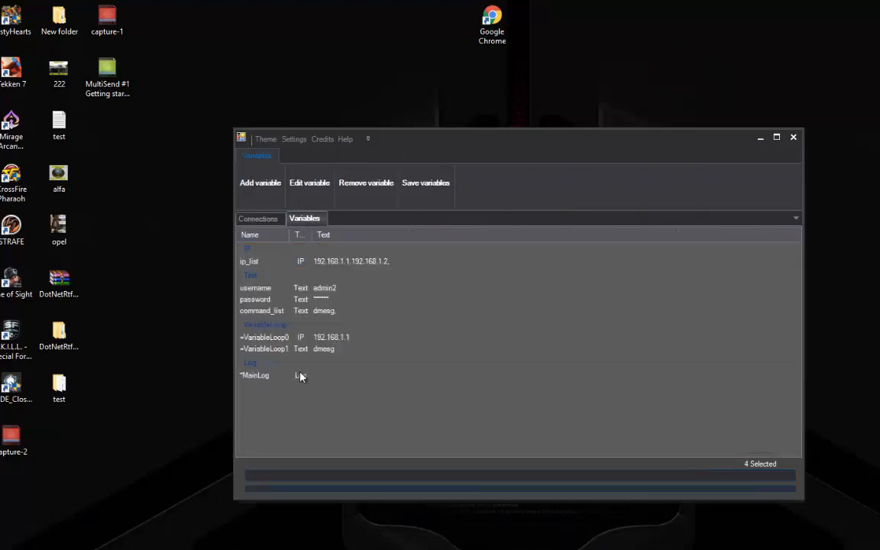
Open MainLog's stored logs and view details of the SSH0 entries
click(300, 376)
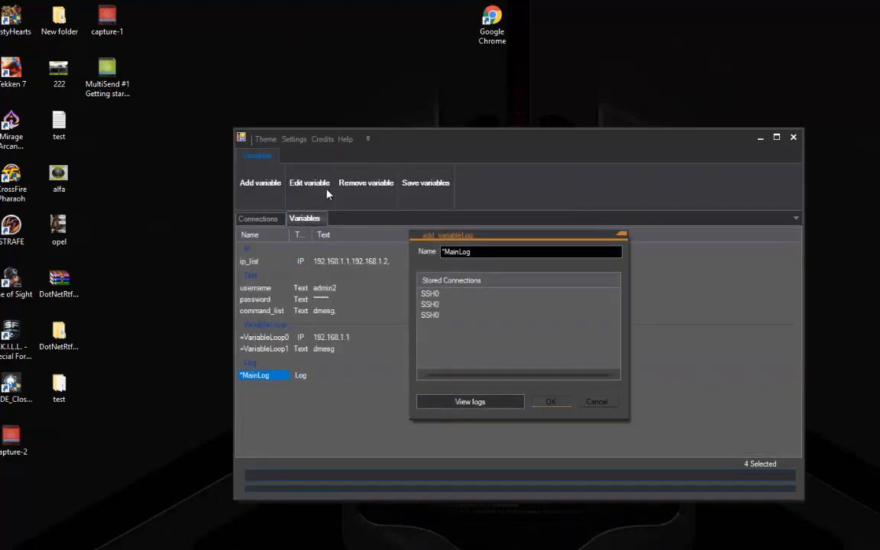
click(465, 402)
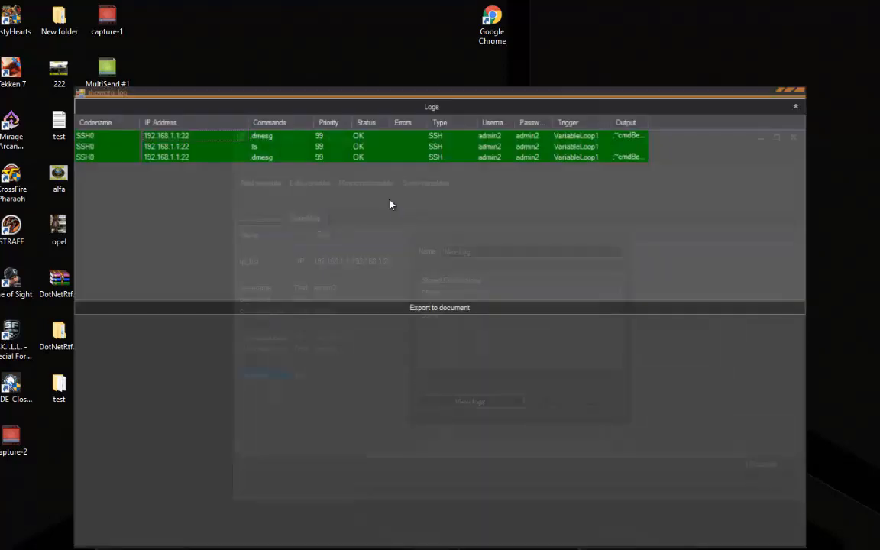
click(281, 146)
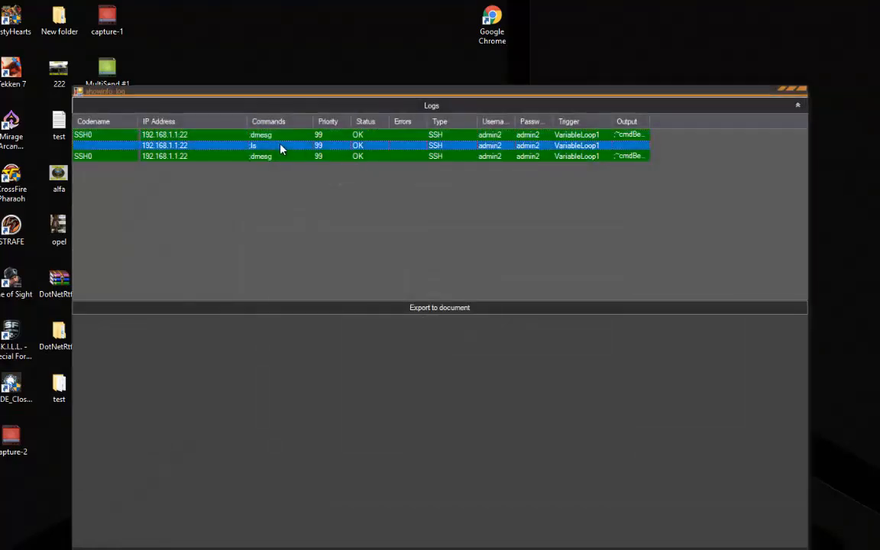
click(236, 157)
click(430, 109)
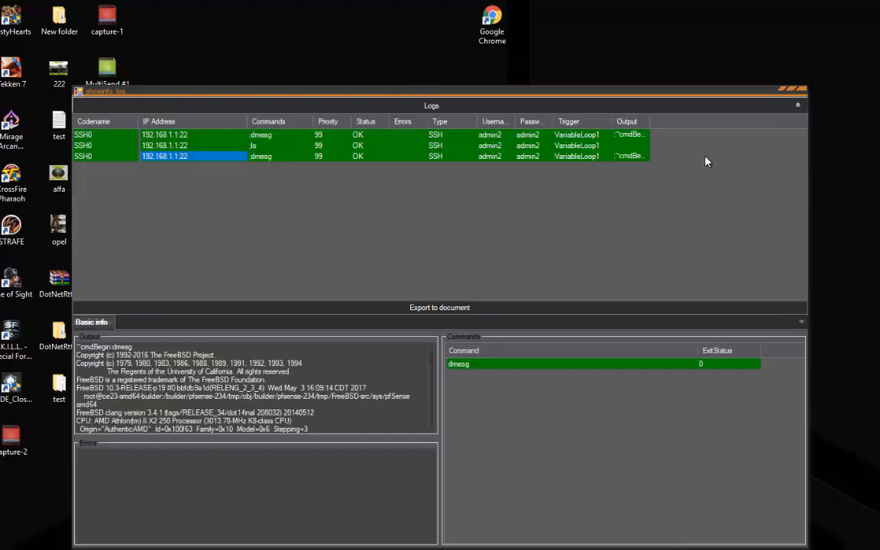
Export the logs to a document named 'document' on the Desktop
click(473, 309)
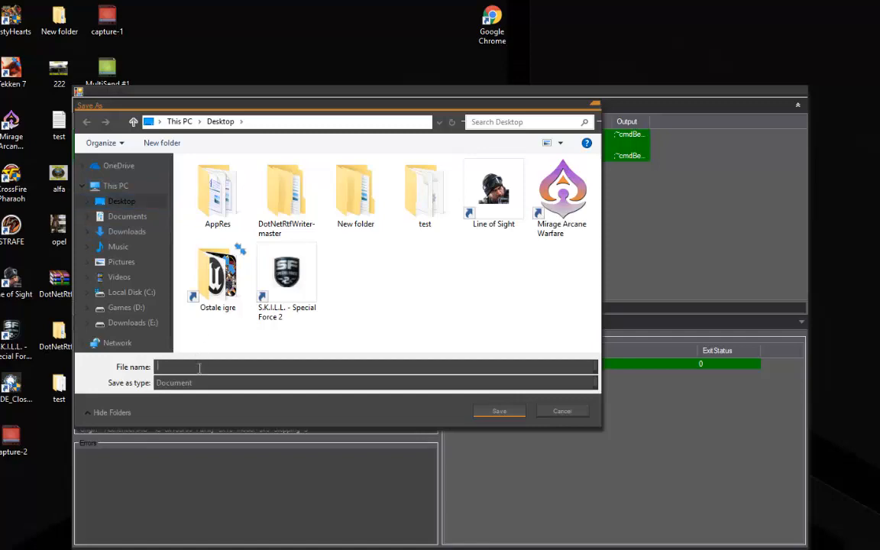
text(document)
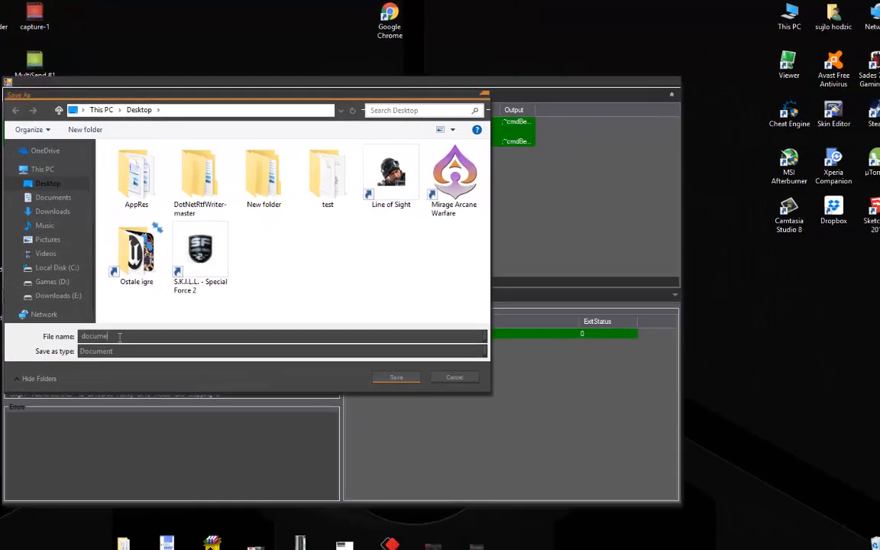
key(Return)
click(410, 333)
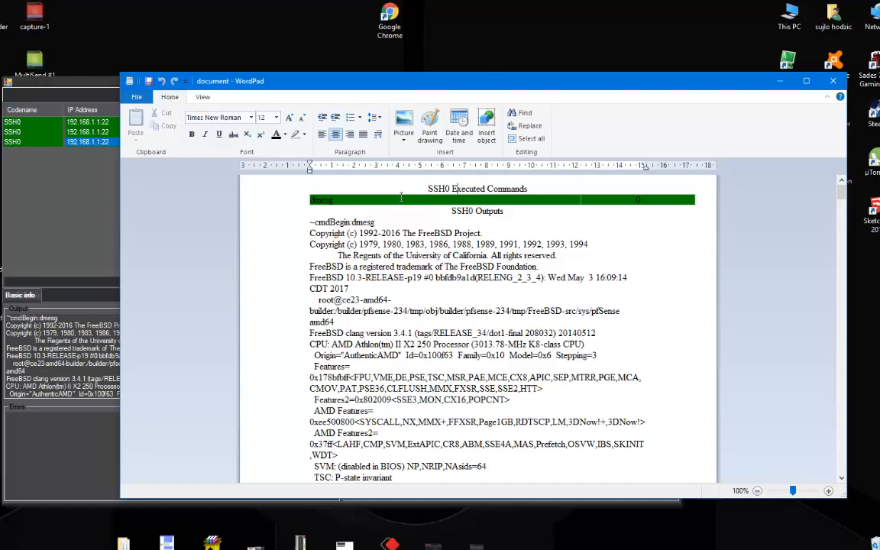
click(377, 197)
drag(841, 191, 841, 336)
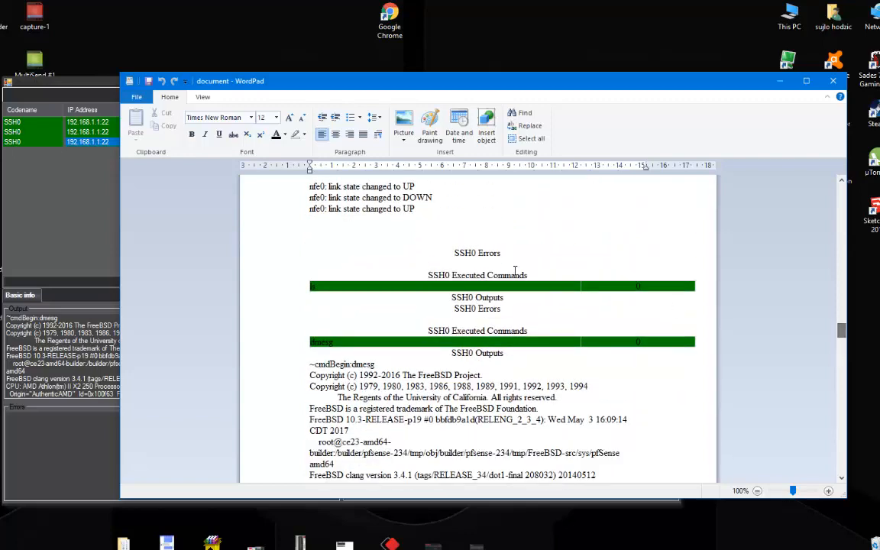
click(440, 242)
click(509, 252)
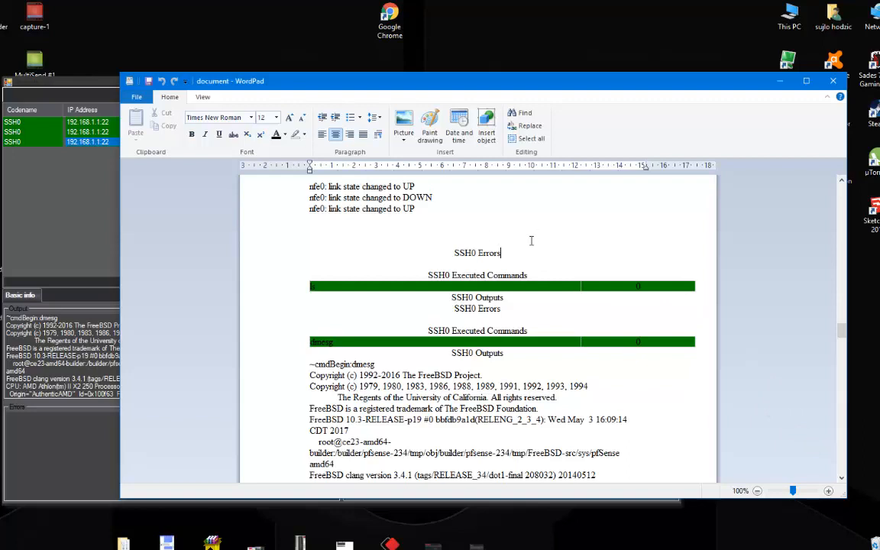
click(428, 263)
drag(464, 247, 512, 258)
click(518, 254)
drag(457, 305, 510, 321)
click(510, 321)
click(779, 80)
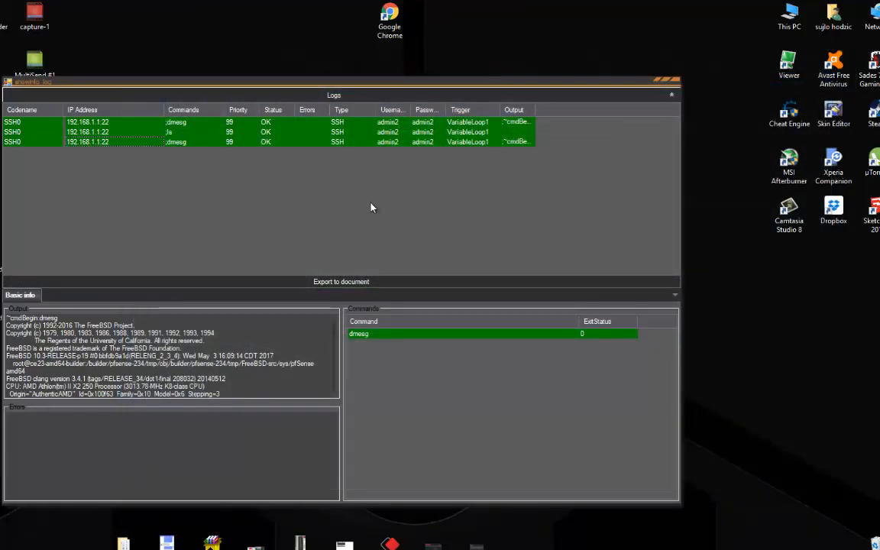
Close the Logs and MainLog windows, check Dialog0 in the connection builder, and return to Variables
click(679, 86)
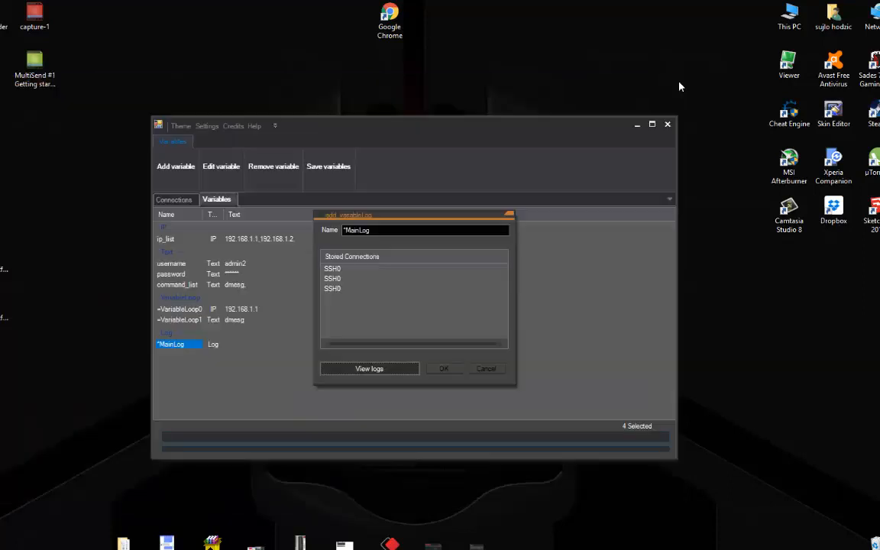
click(513, 220)
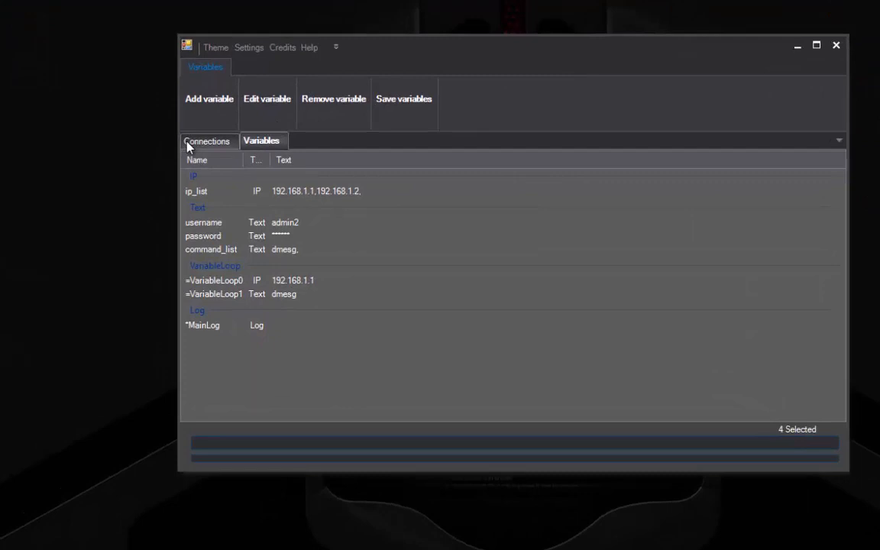
click(188, 145)
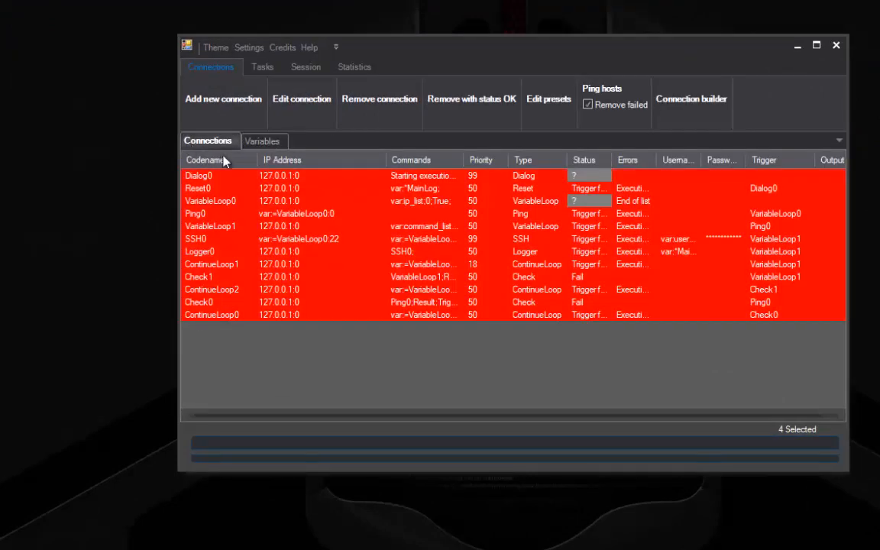
click(690, 101)
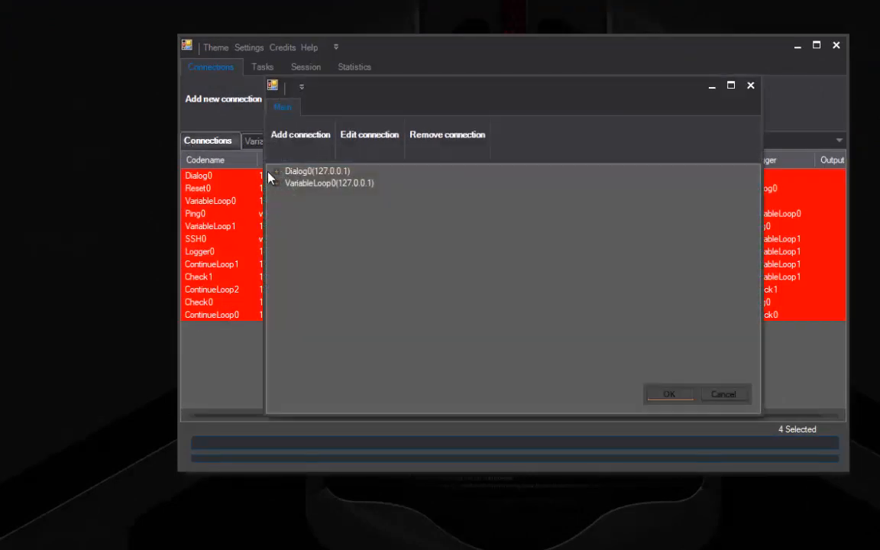
click(275, 173)
click(276, 173)
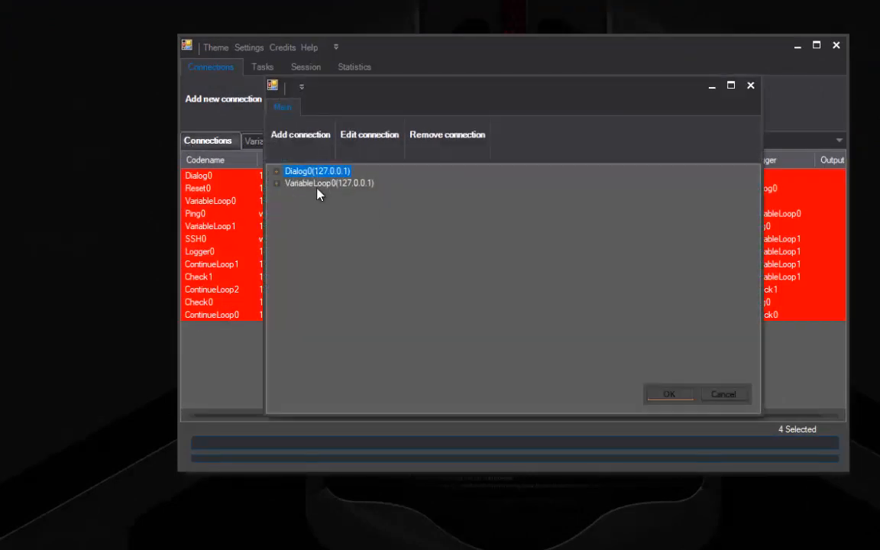
click(739, 396)
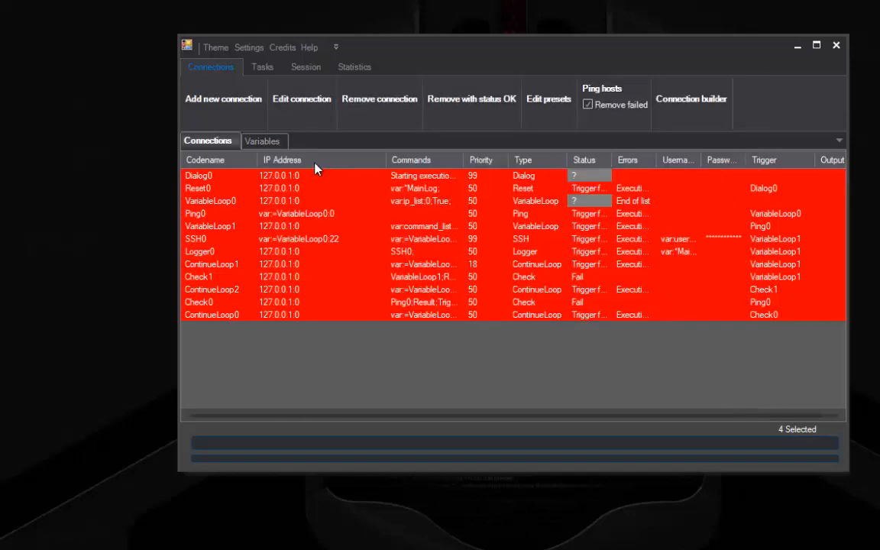
click(267, 145)
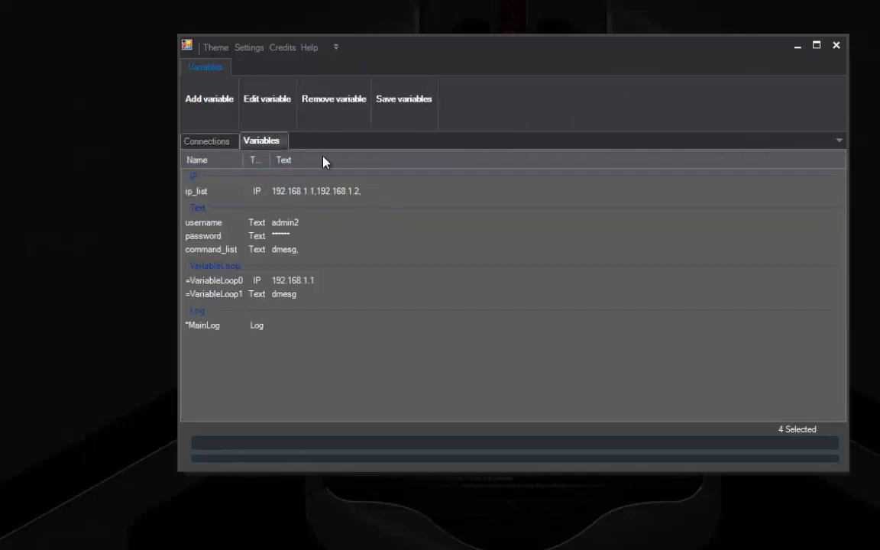
Delete ip_list and command_list, then recreate ip_list as a dynamic list variable
click(284, 192)
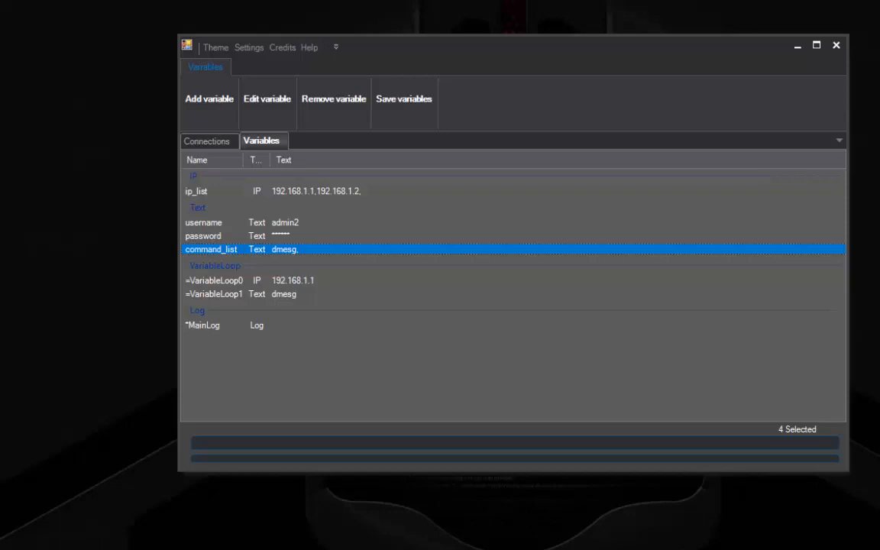
ctrl+click(291, 193)
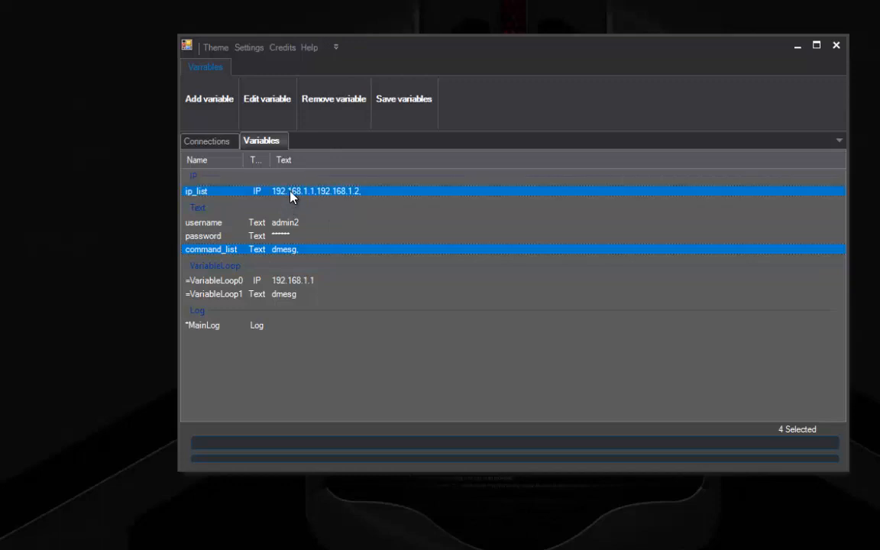
click(322, 100)
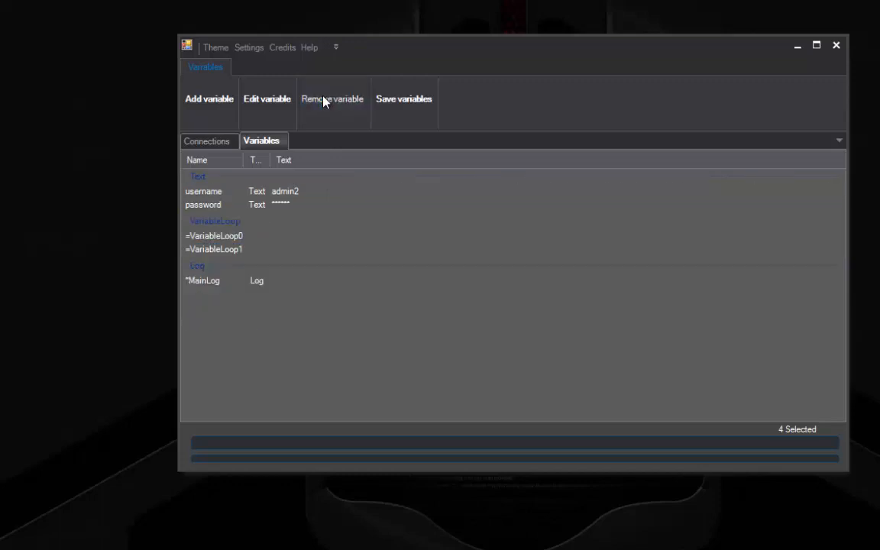
click(227, 100)
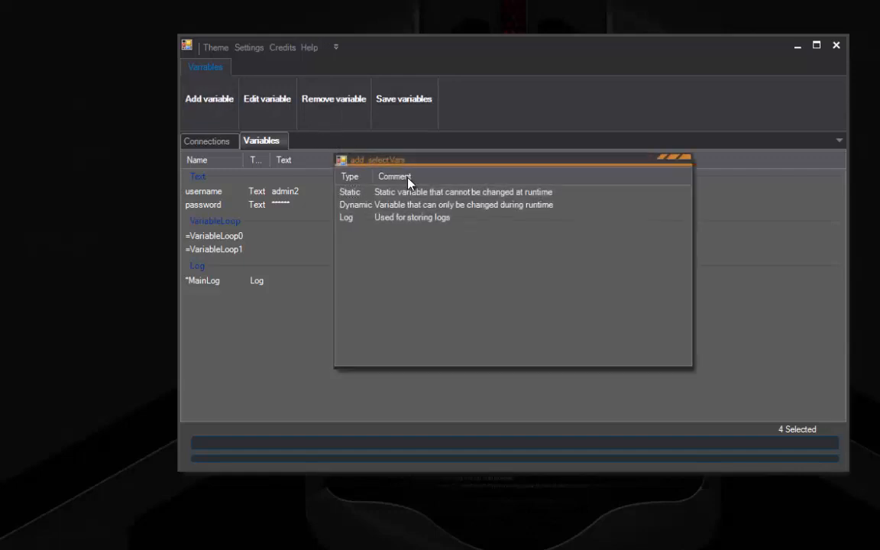
double_click(377, 205)
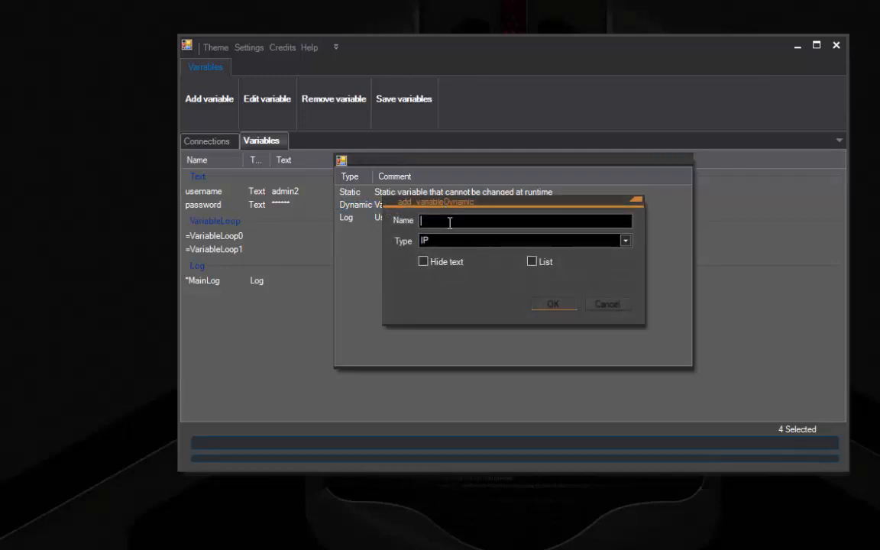
text(ip_list)
click(532, 262)
click(568, 305)
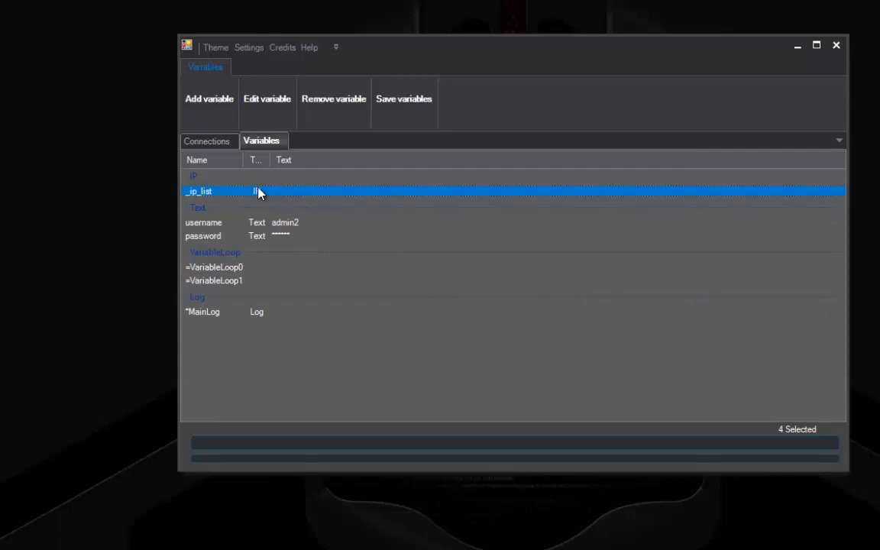
Add the _command_list variable and ping the hosts from the Connections tab
click(204, 93)
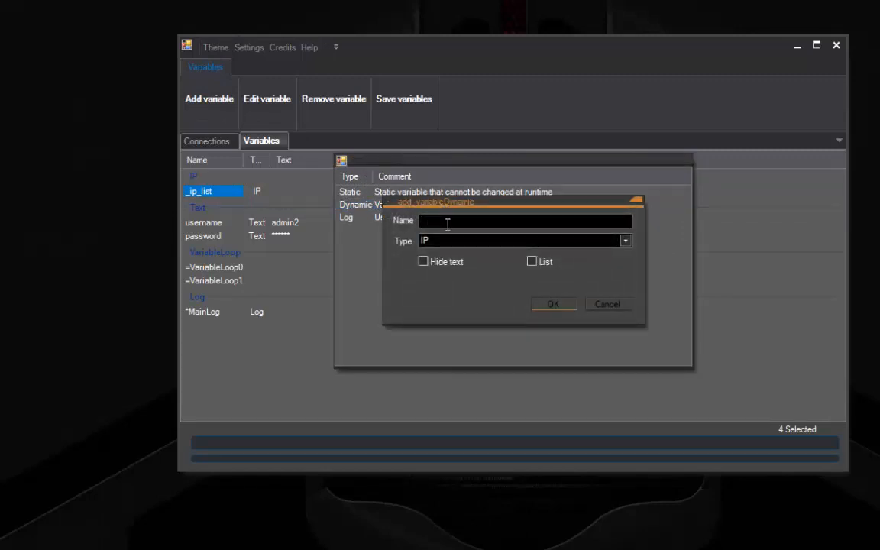
text(command_list)
click(555, 306)
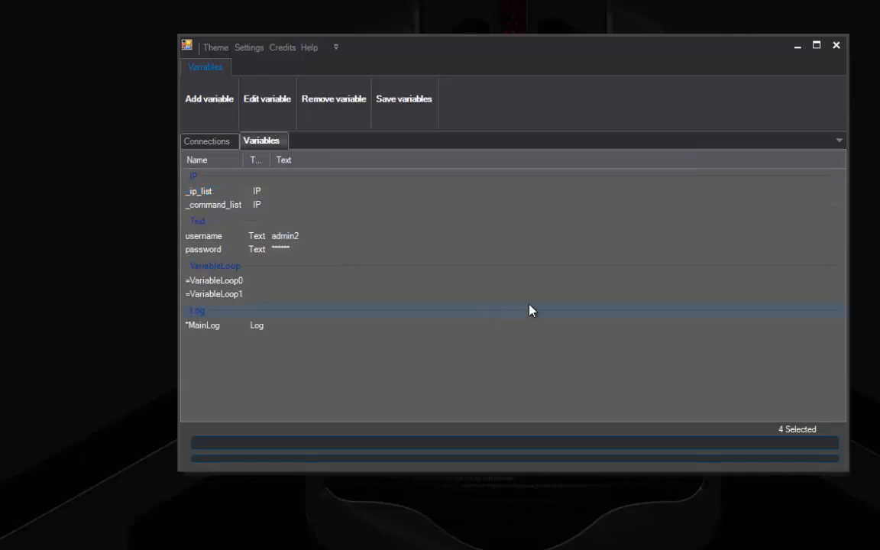
click(223, 205)
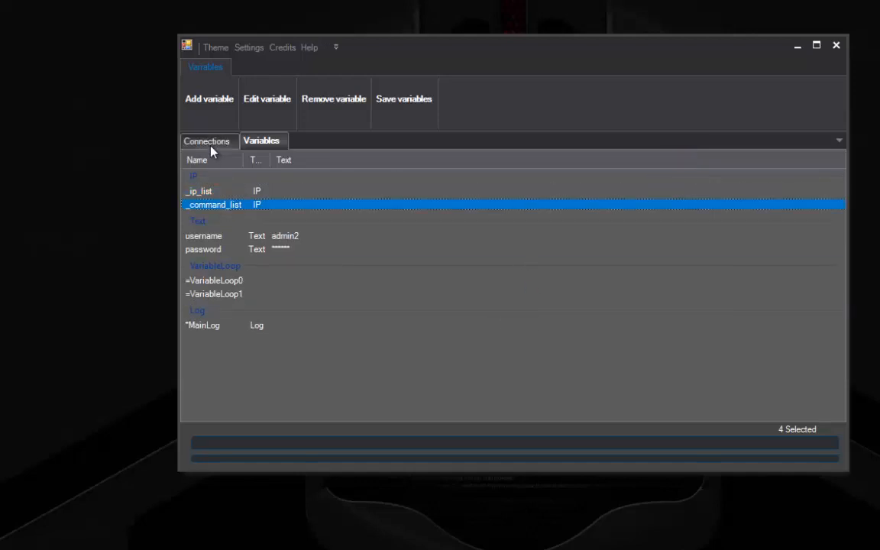
click(191, 141)
click(637, 103)
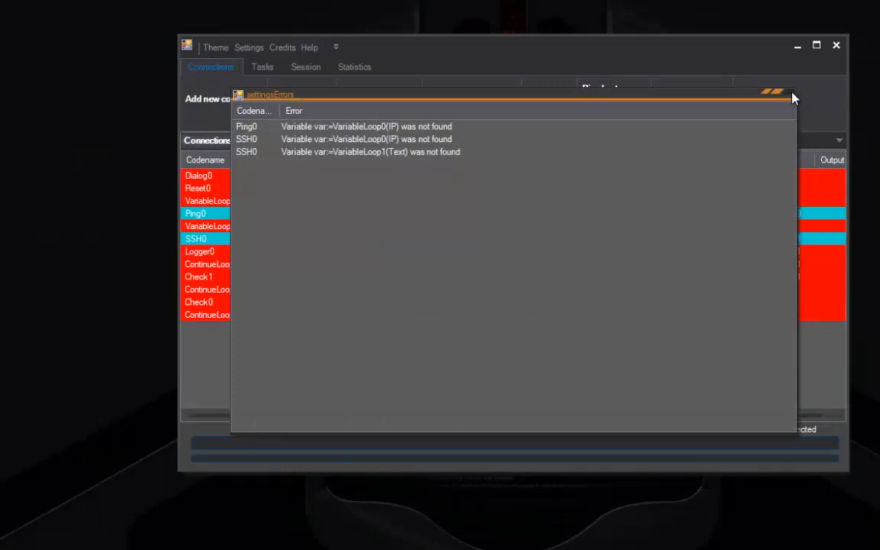
Close the errors window and remove the ten connections from VariableLoop0 to ContinueLoop0
click(773, 92)
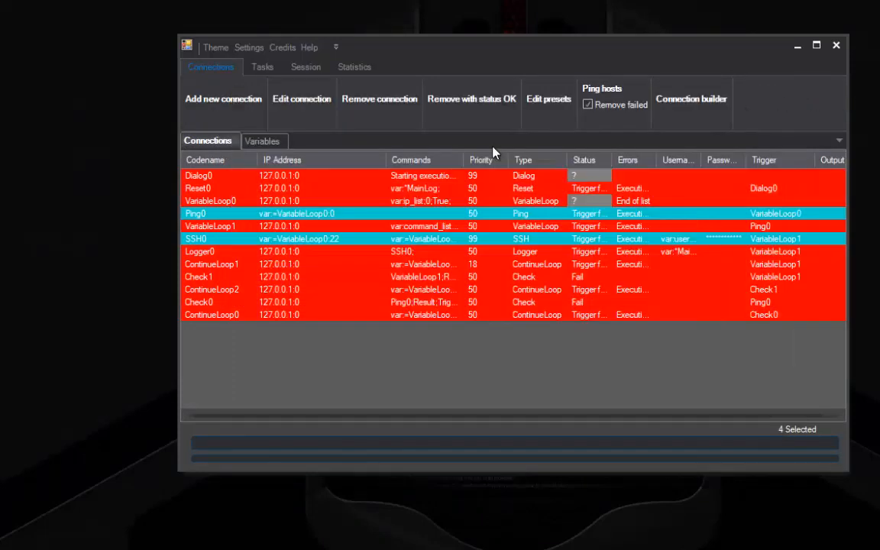
click(233, 203)
shift+click(243, 316)
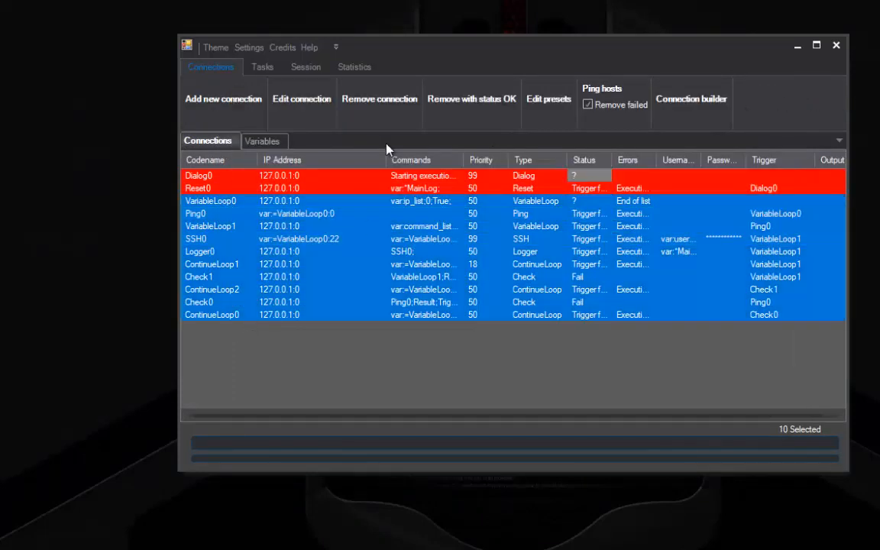
click(383, 103)
Inspect the connection builder: Dialog0 with Reset0 under OnSuccess, and Dialog0's settings
click(706, 99)
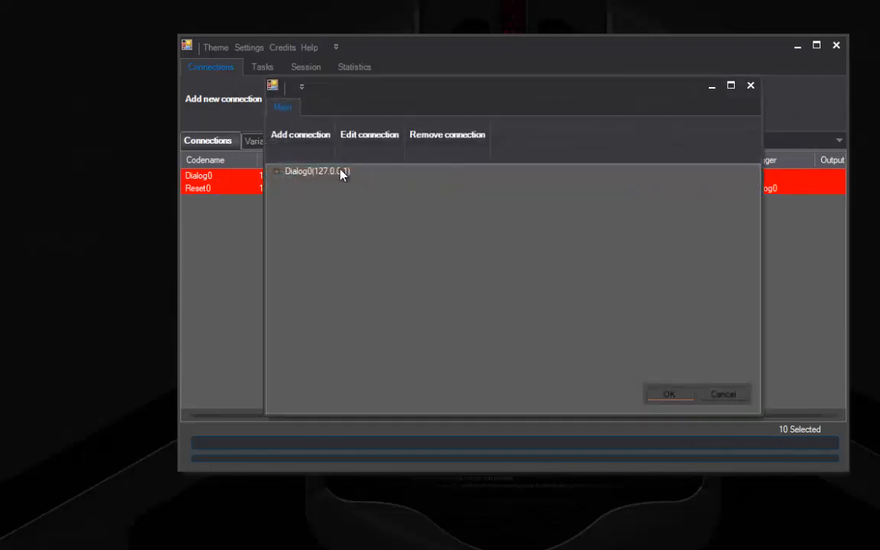
click(278, 171)
click(291, 182)
click(291, 183)
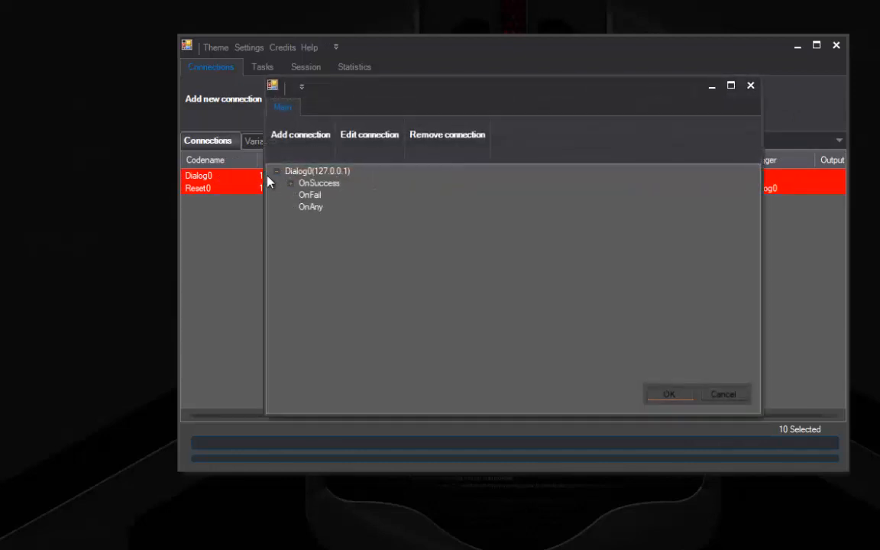
click(279, 171)
double_click(313, 173)
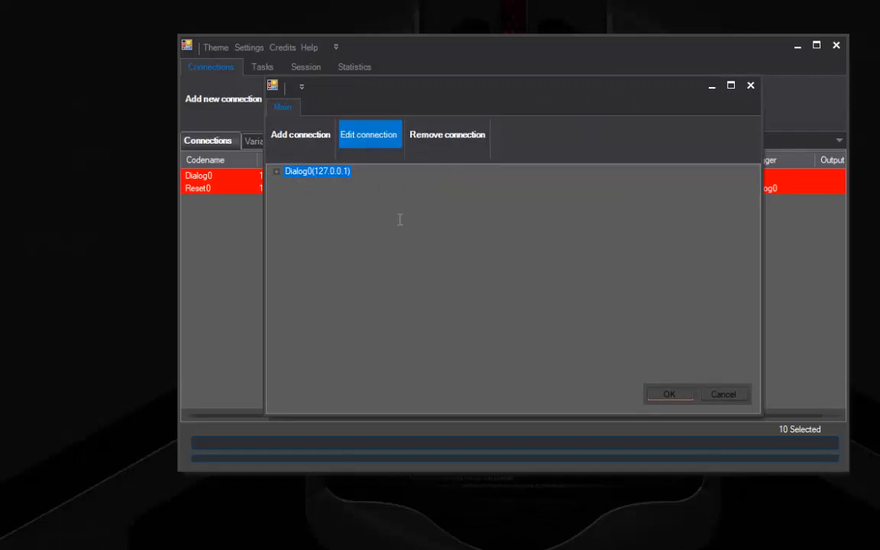
click(660, 170)
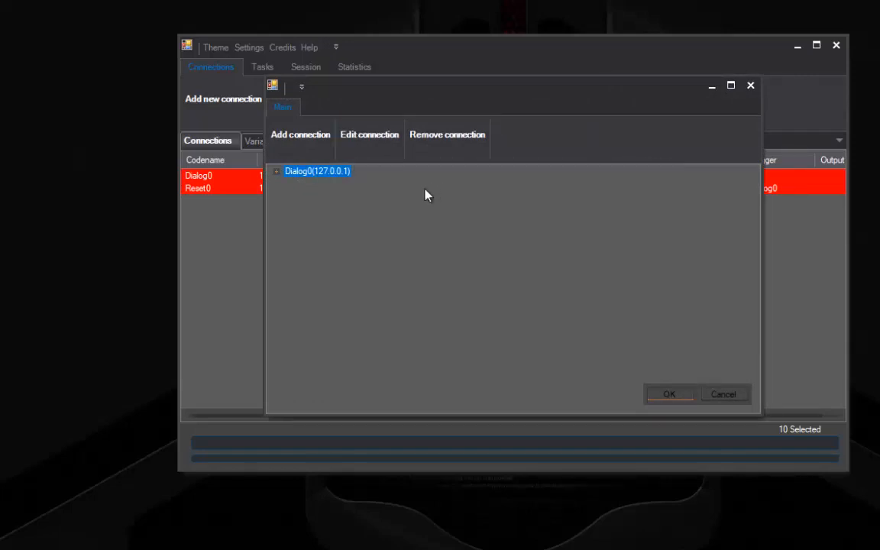
Try adding an EditVariable node, cancel it, and select _command_list in the Variables list
click(293, 145)
click(397, 177)
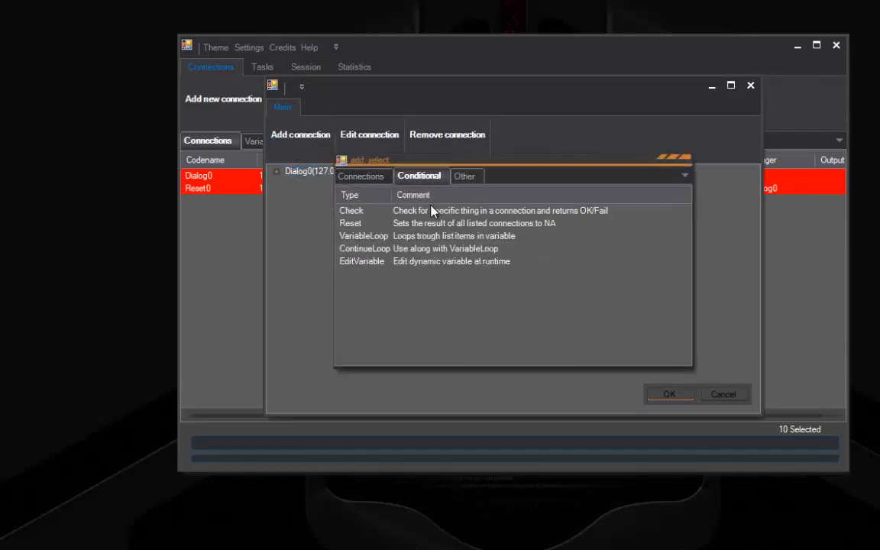
double_click(387, 260)
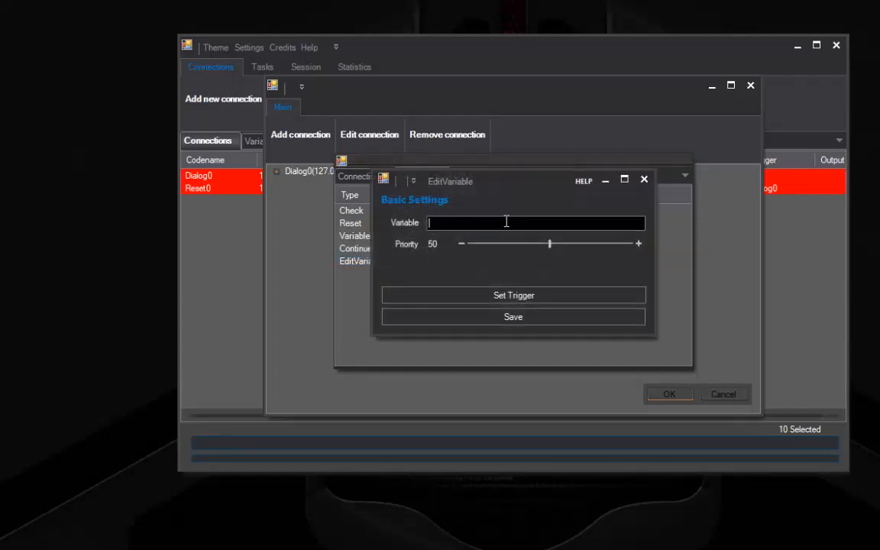
click(505, 222)
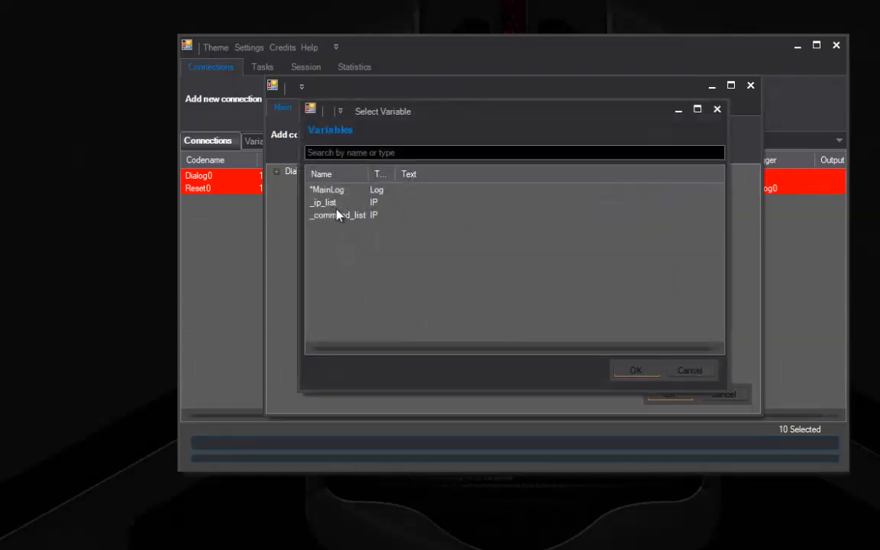
click(717, 110)
click(644, 184)
click(685, 162)
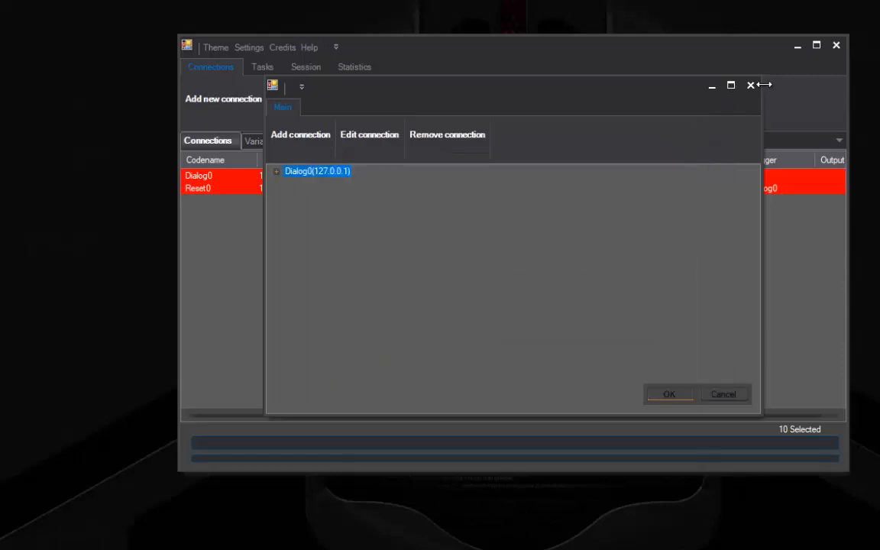
click(749, 84)
click(283, 142)
click(235, 204)
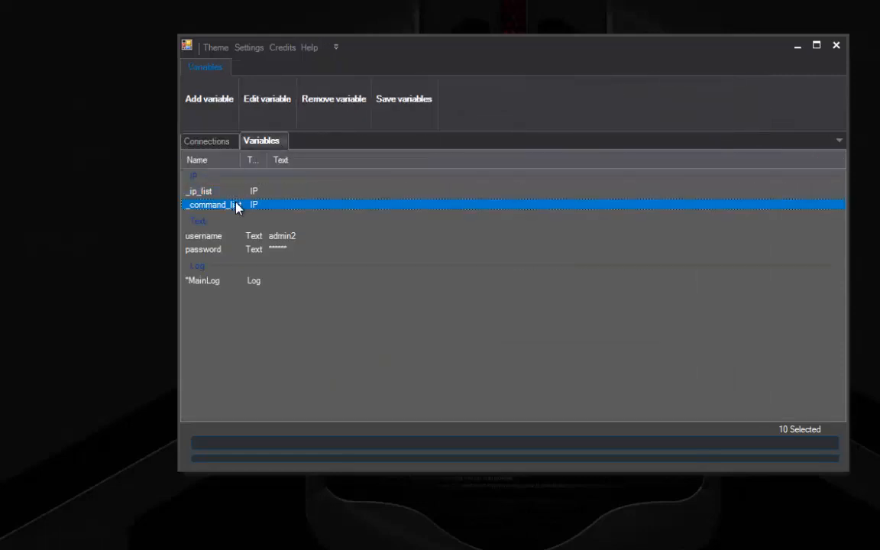
Recreate command_list as a dynamic Text variable marked as a list
click(320, 102)
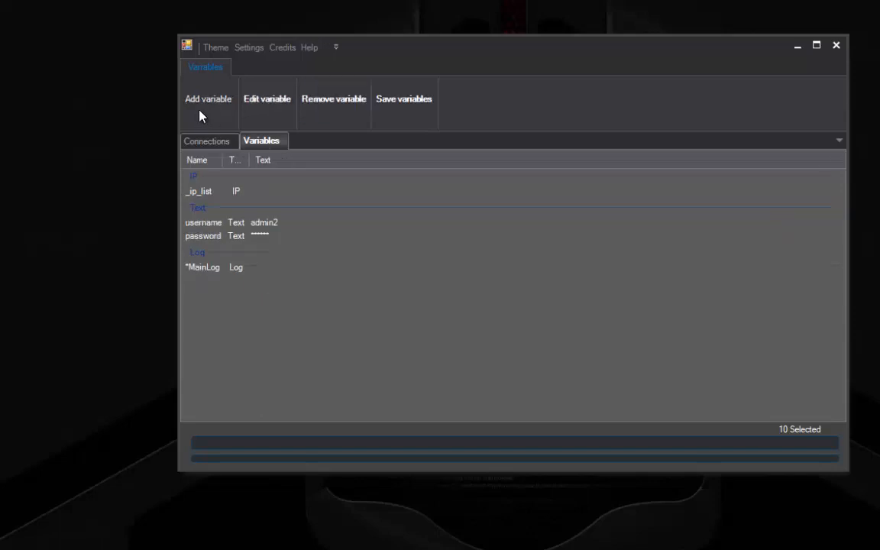
click(202, 103)
double_click(411, 206)
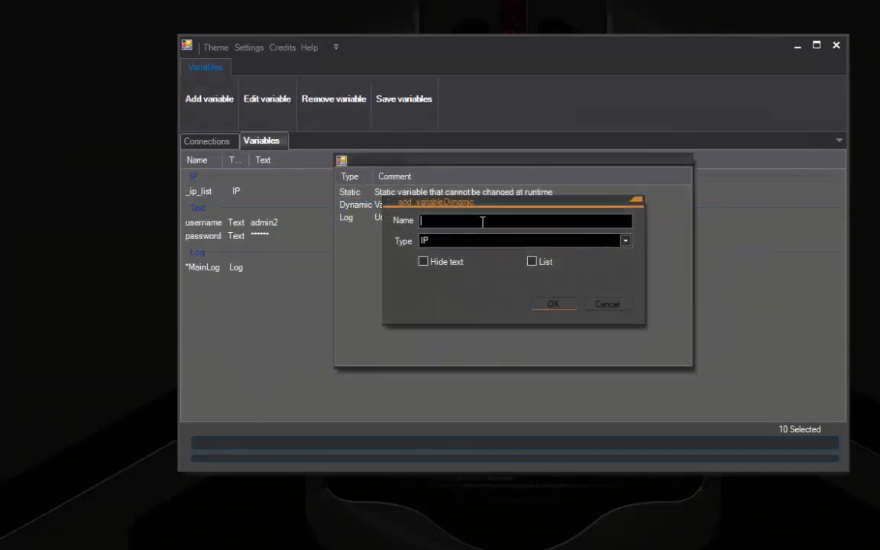
text(command_list)
click(493, 242)
click(465, 288)
click(532, 262)
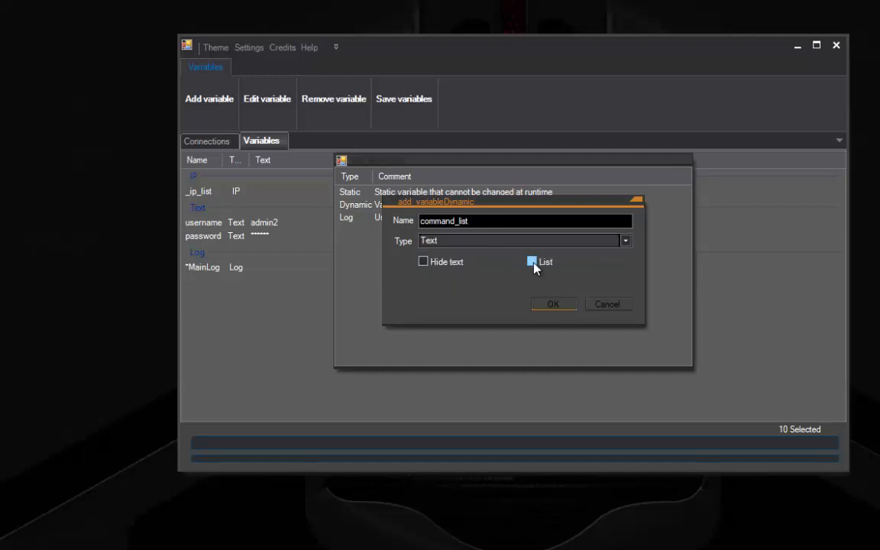
click(553, 304)
Add an EditVariable0 node targeting _ip_list to the connection tree
click(221, 142)
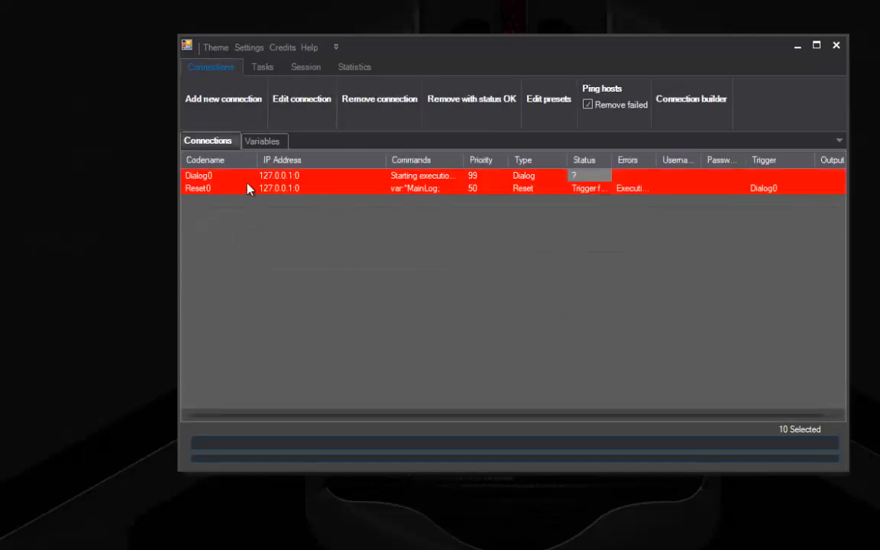
click(691, 100)
click(301, 137)
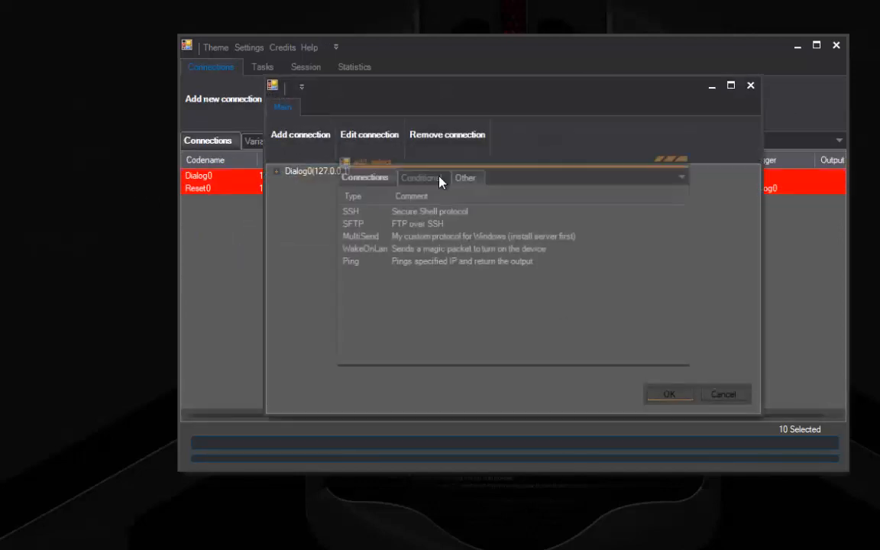
click(418, 176)
double_click(395, 265)
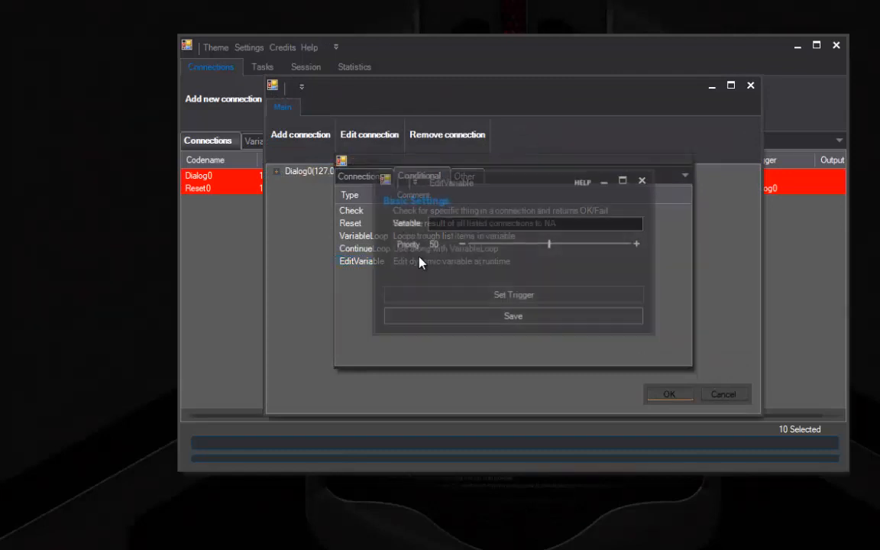
click(473, 221)
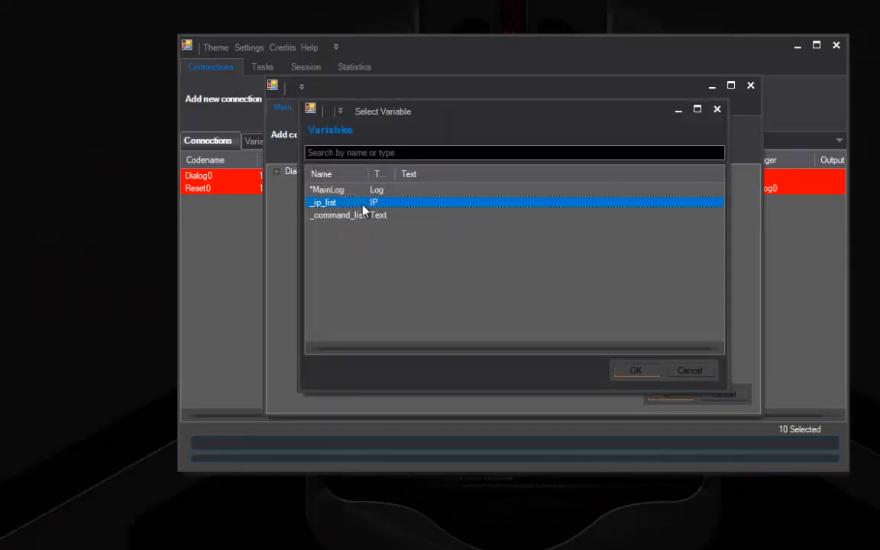
double_click(364, 203)
click(456, 319)
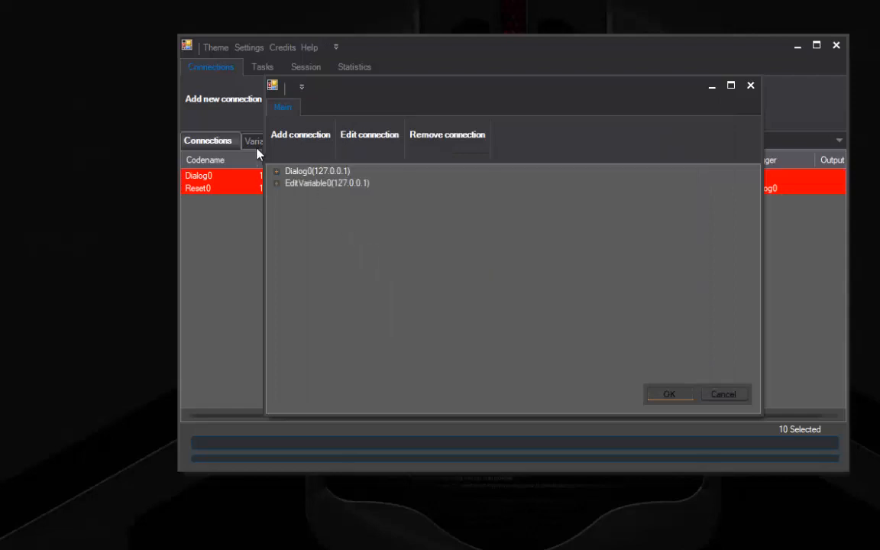
Add an EditVariable1 node targeting _command_list with priority 49
click(307, 186)
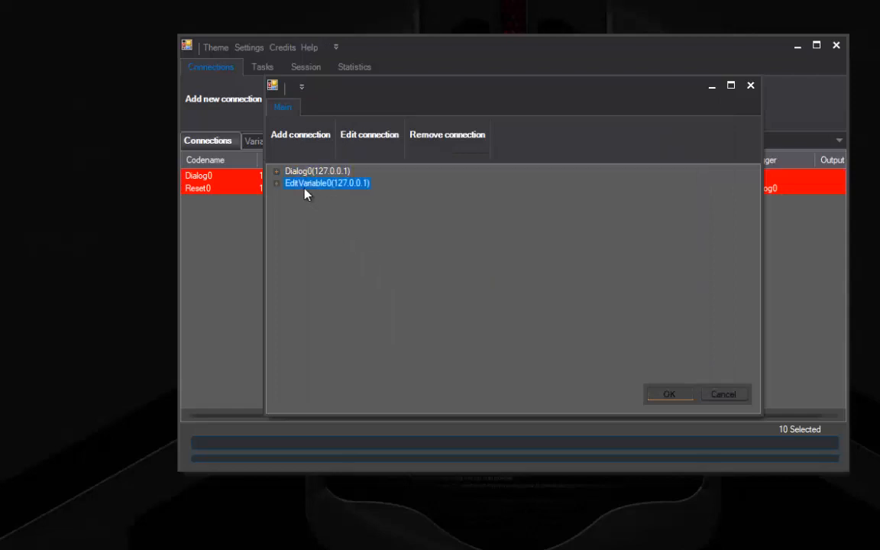
click(300, 136)
click(418, 176)
double_click(369, 249)
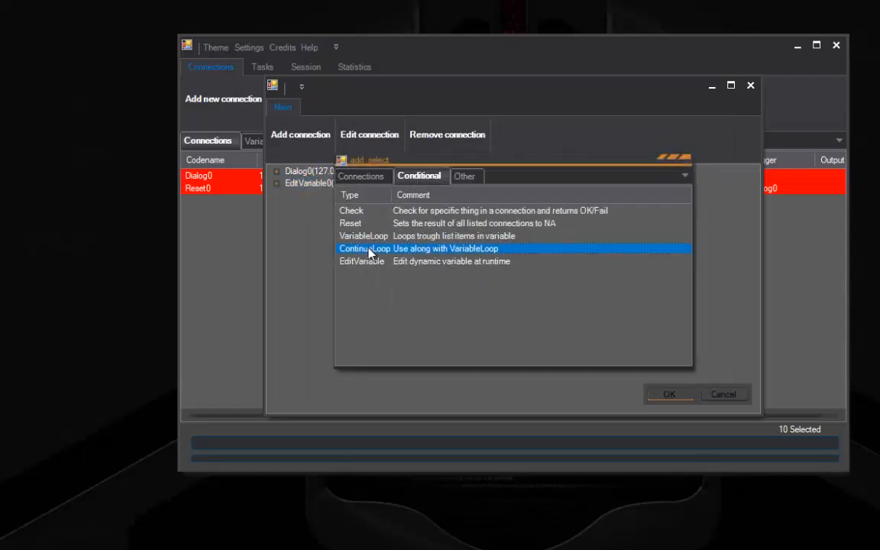
click(654, 186)
click(464, 318)
double_click(370, 262)
click(432, 223)
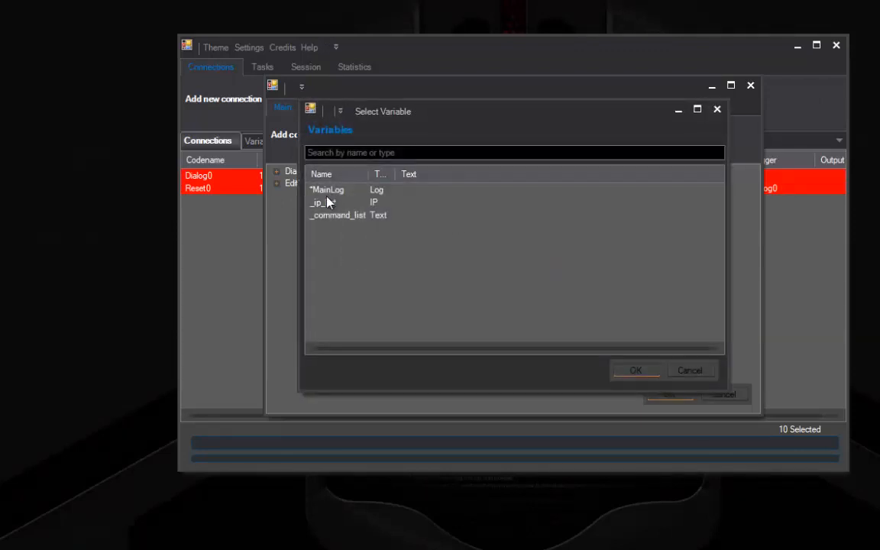
double_click(337, 215)
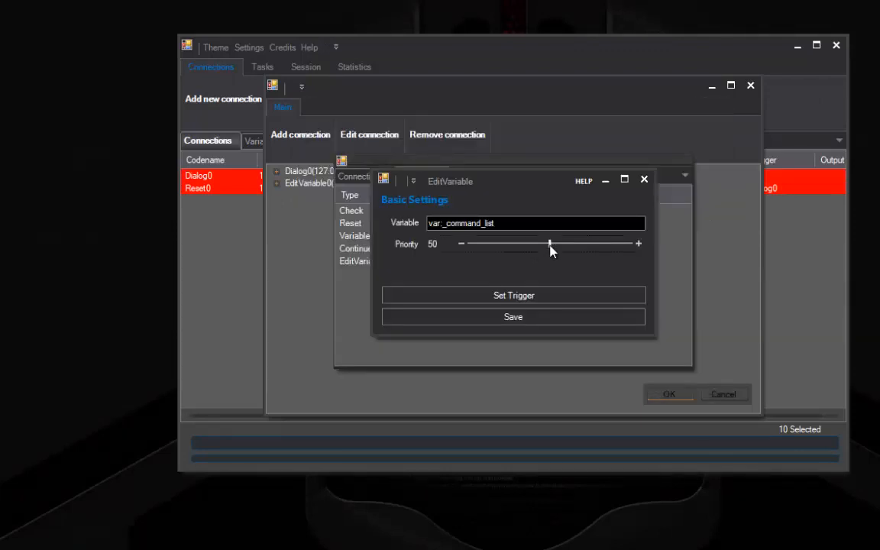
drag(550, 245, 548, 245)
click(472, 321)
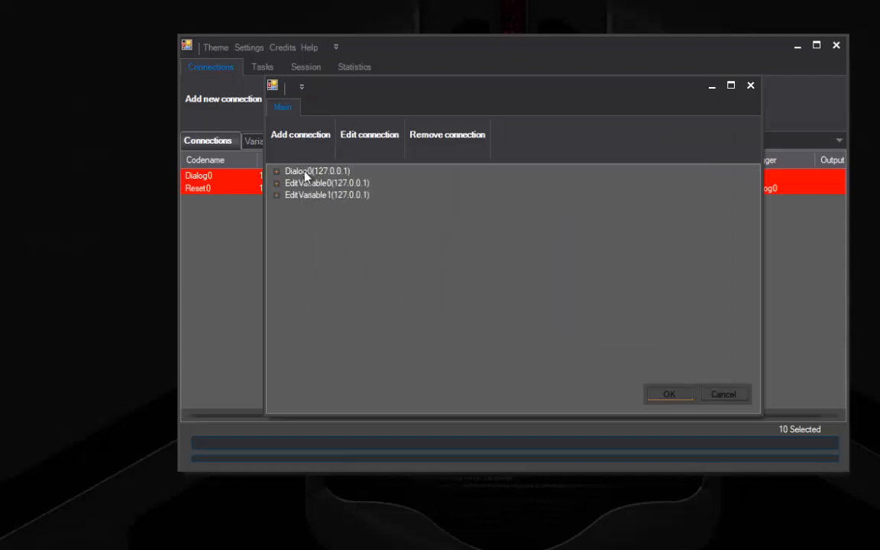
Add a VariableLoop0 node looping over _ip_list
click(305, 136)
click(422, 176)
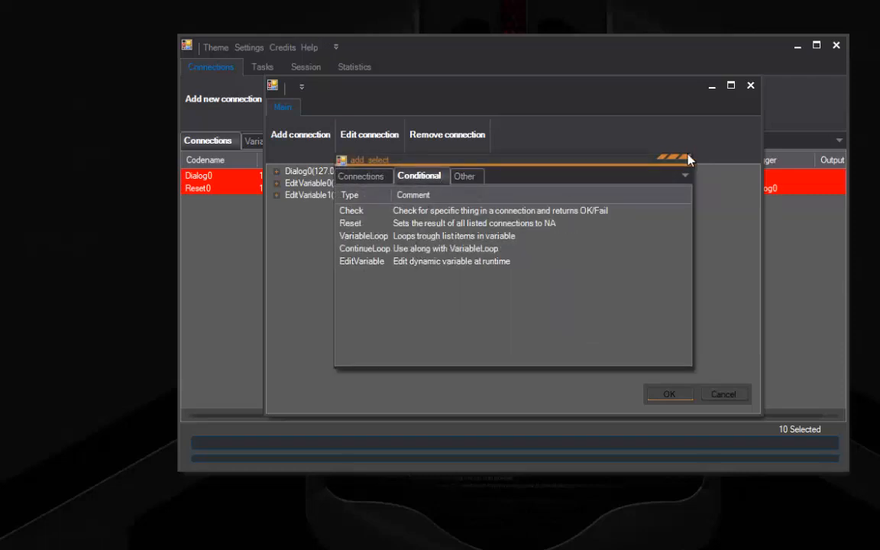
click(466, 176)
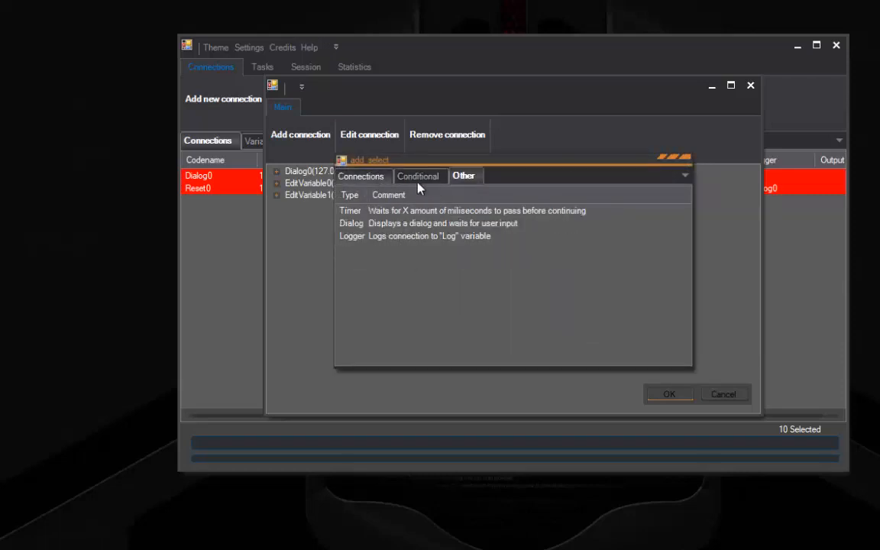
click(419, 176)
double_click(382, 237)
click(420, 237)
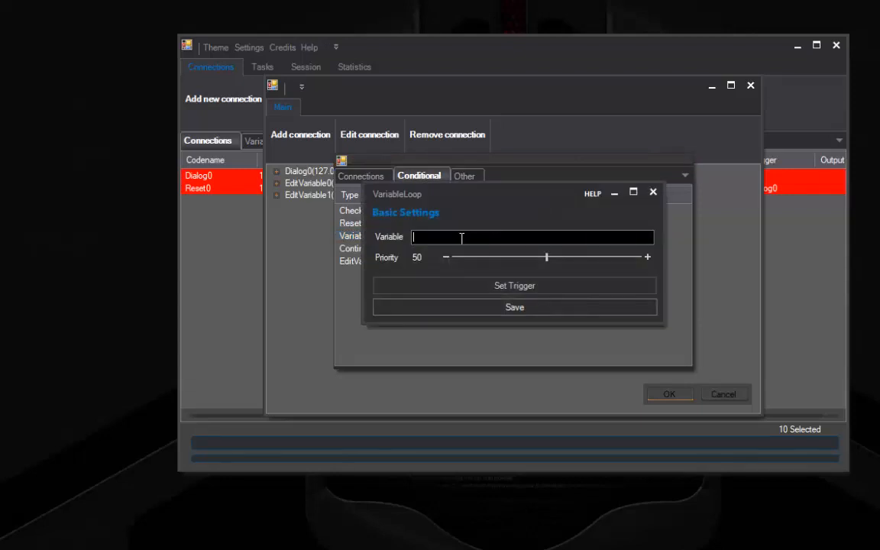
double_click(342, 191)
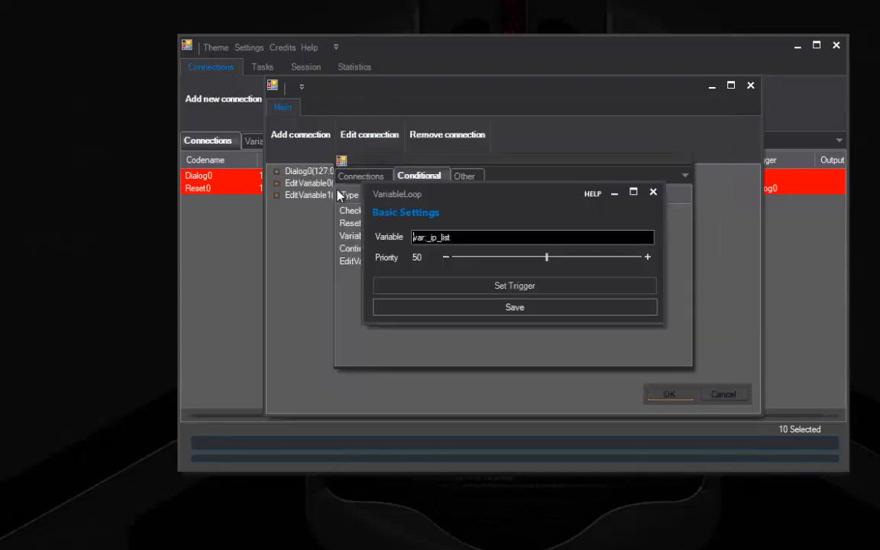
click(477, 308)
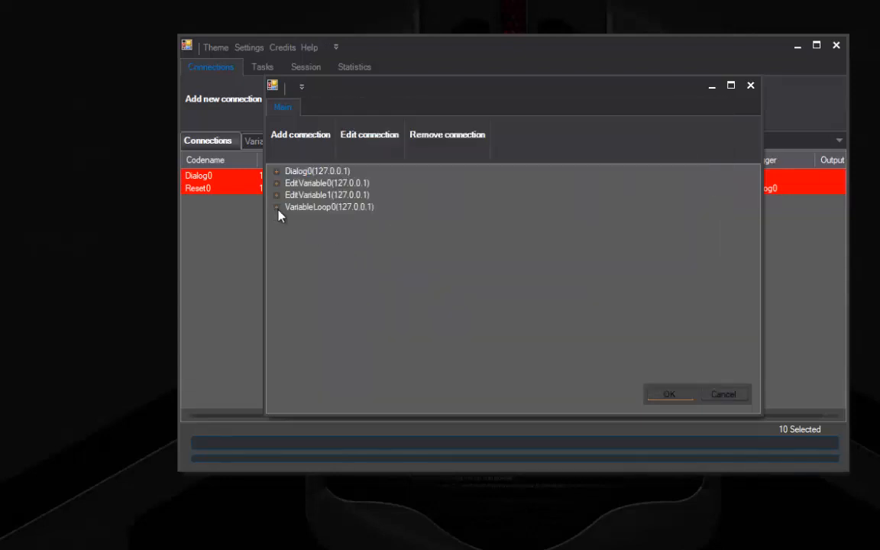
Set VariableLoop0's priority to 1
click(320, 207)
click(391, 132)
click(444, 257)
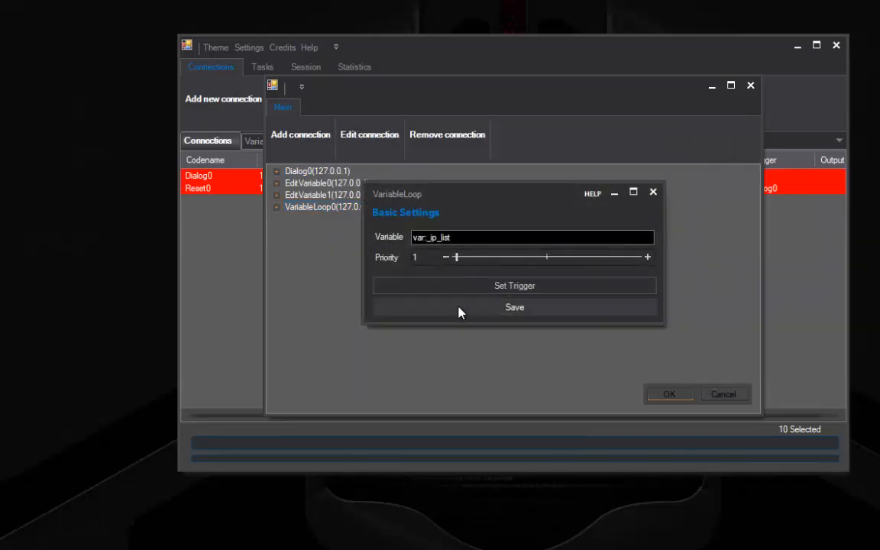
click(457, 308)
Add Ping0 under VariableLoop0's OnSuccess, pinging the VariableLoop0 variable as its IP
click(276, 207)
click(316, 218)
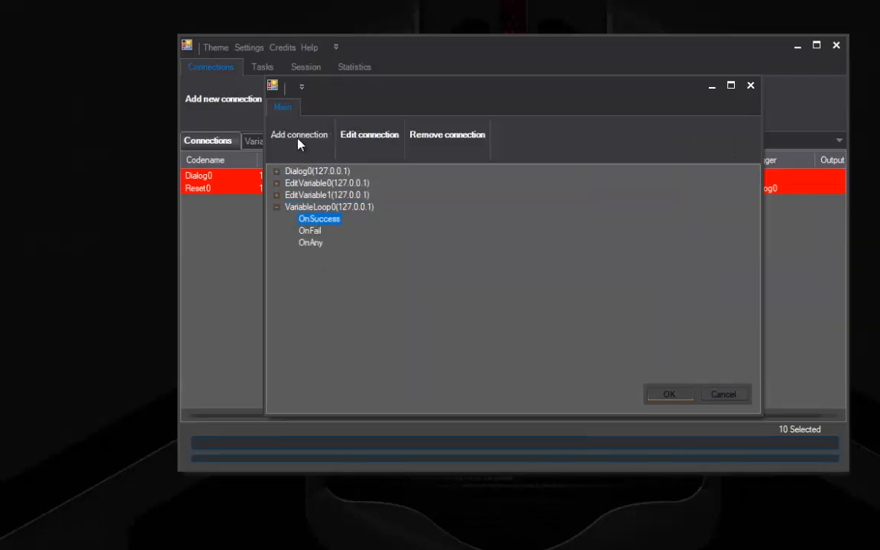
click(300, 135)
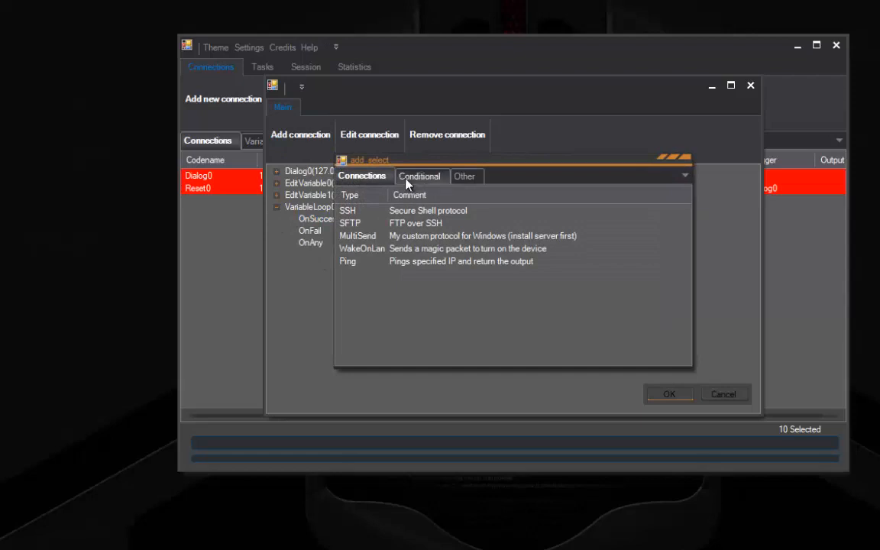
double_click(347, 263)
right_click(405, 238)
click(418, 246)
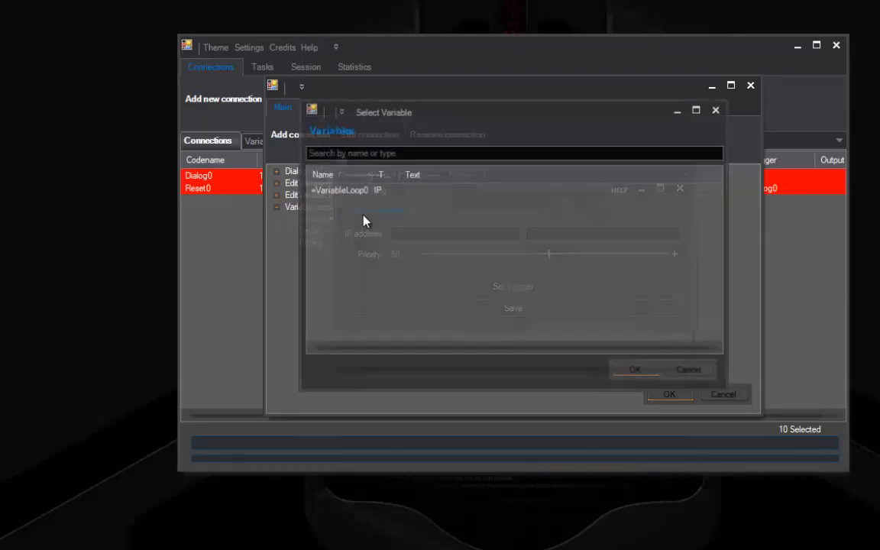
double_click(340, 191)
click(526, 314)
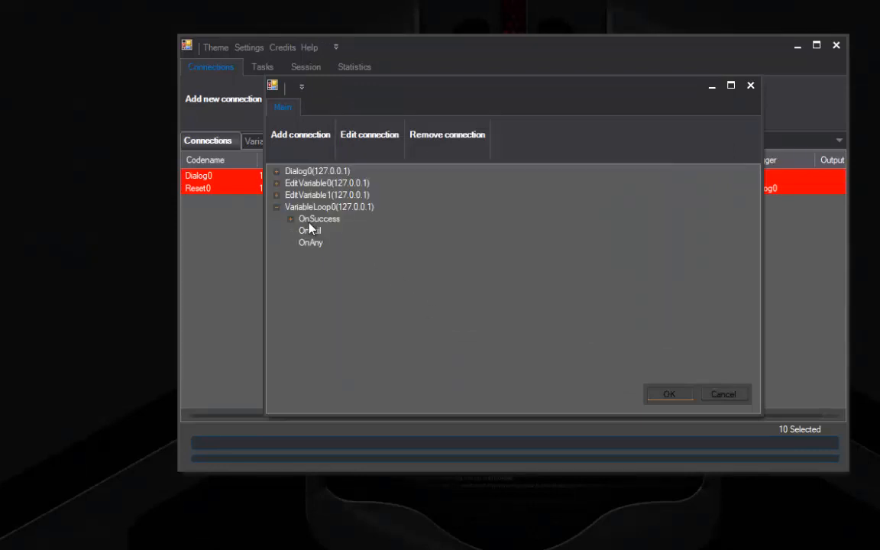
double_click(309, 223)
click(305, 232)
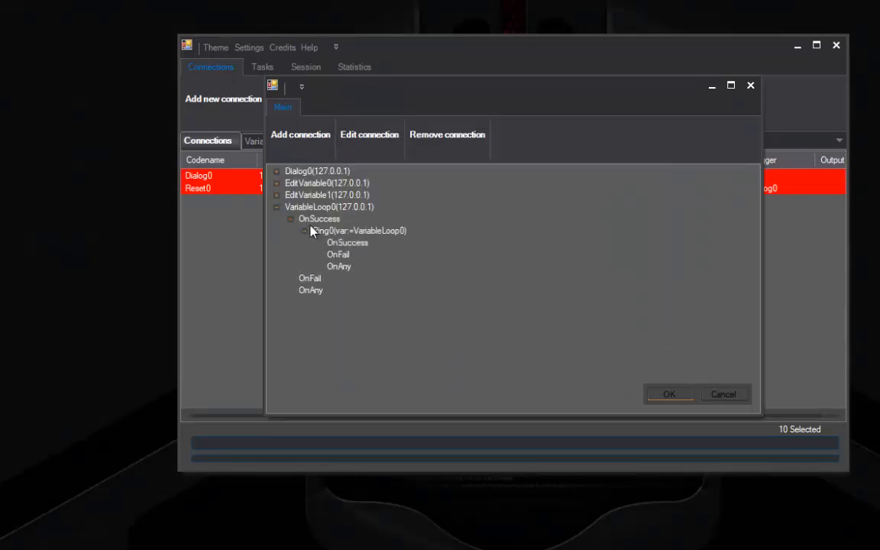
click(300, 134)
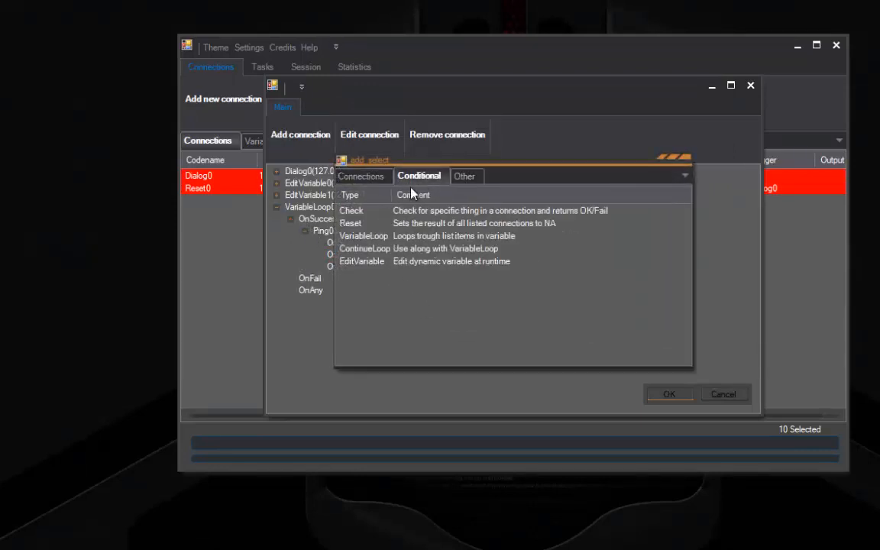
Add Check0 under Ping0's OnFail checking Ping0's Result, Not, Trigger fail
double_click(386, 212)
click(456, 192)
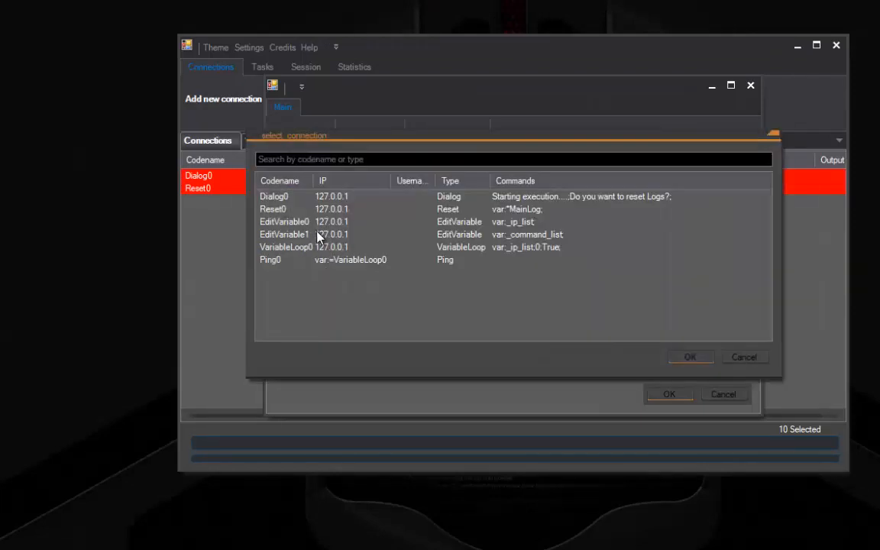
double_click(295, 262)
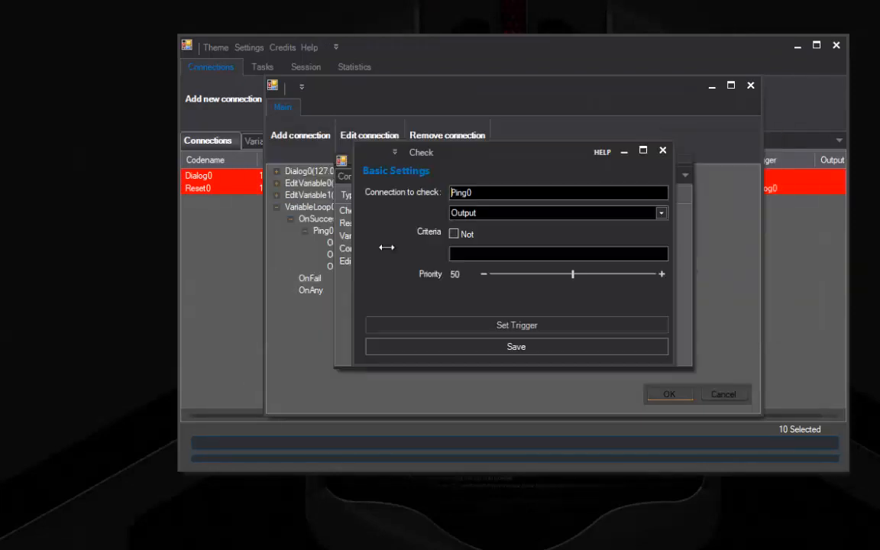
click(496, 214)
click(467, 256)
click(456, 234)
click(465, 254)
click(466, 288)
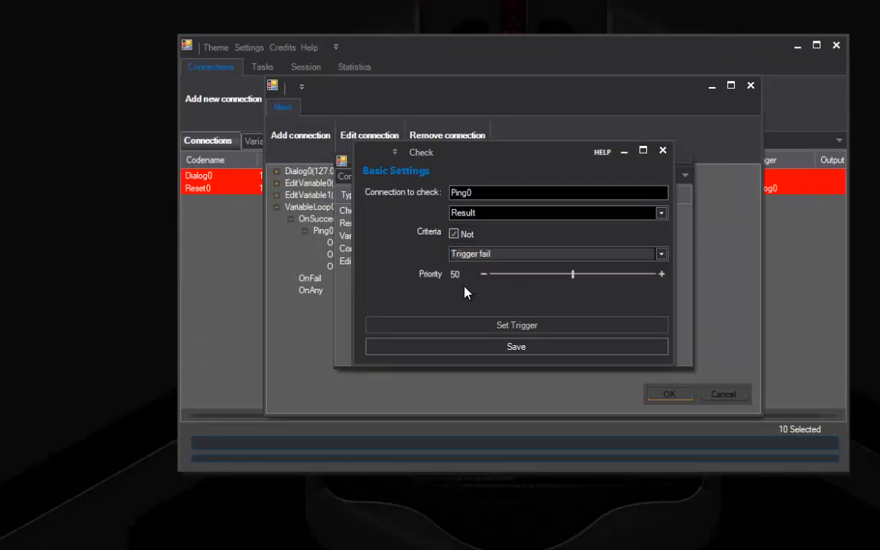
click(459, 346)
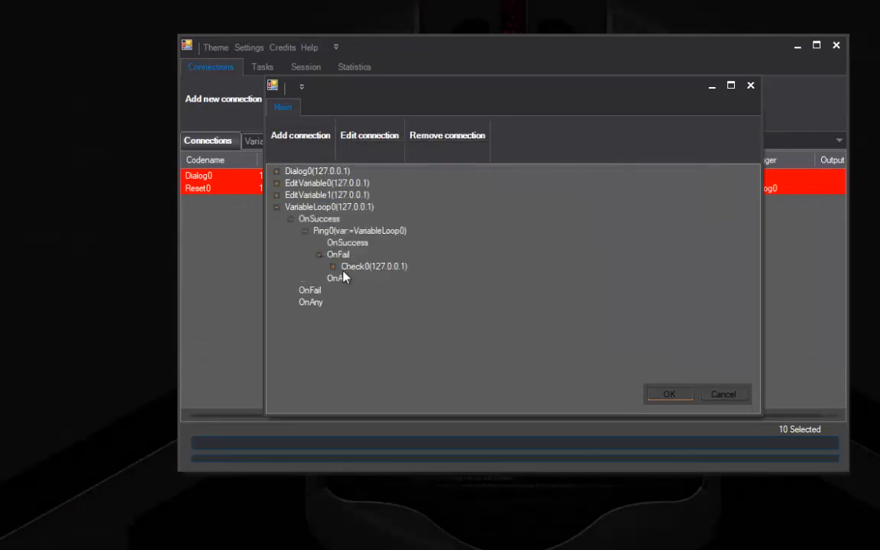
Add a ContinueLoop on VariableLoop0 under Check0's OnSuccess
click(333, 268)
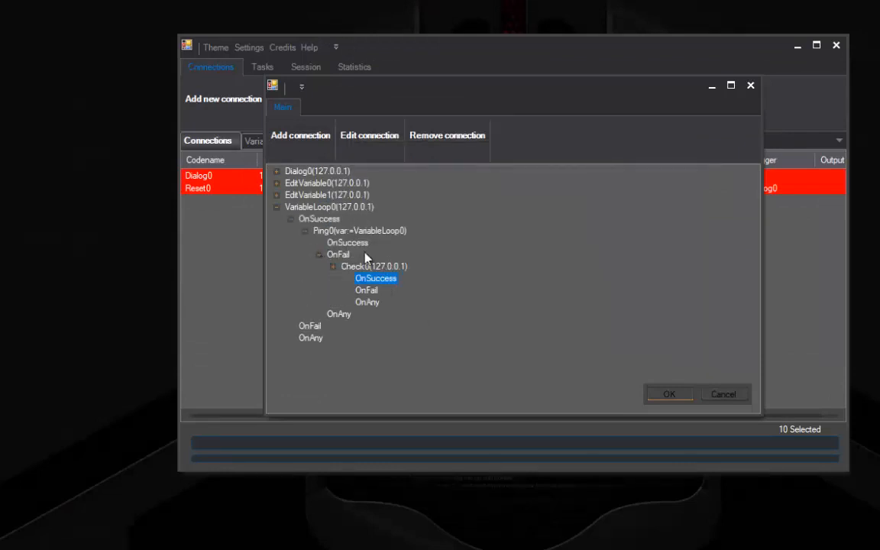
click(302, 147)
click(418, 175)
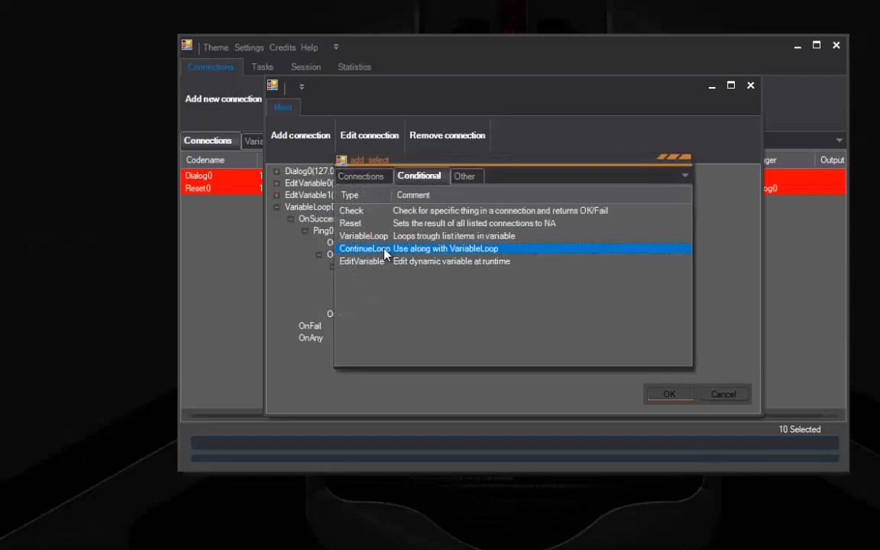
double_click(359, 249)
click(483, 231)
double_click(338, 191)
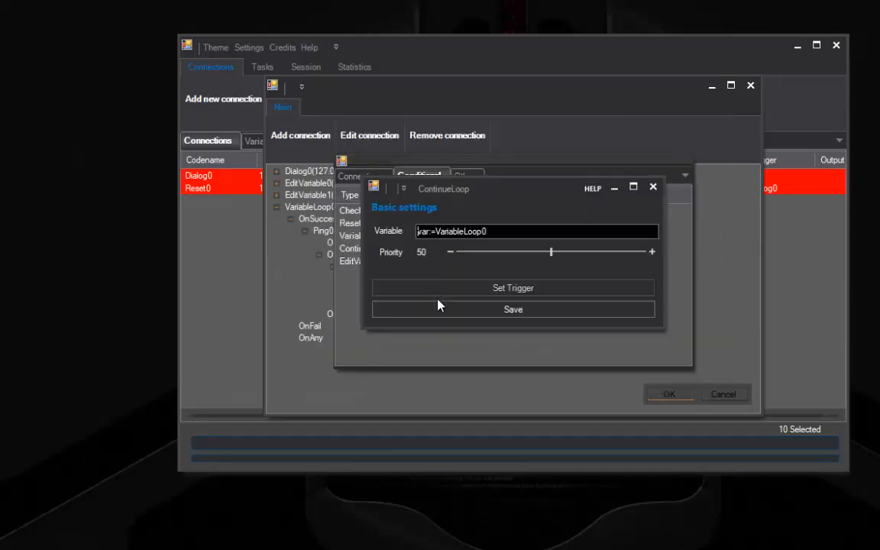
click(375, 307)
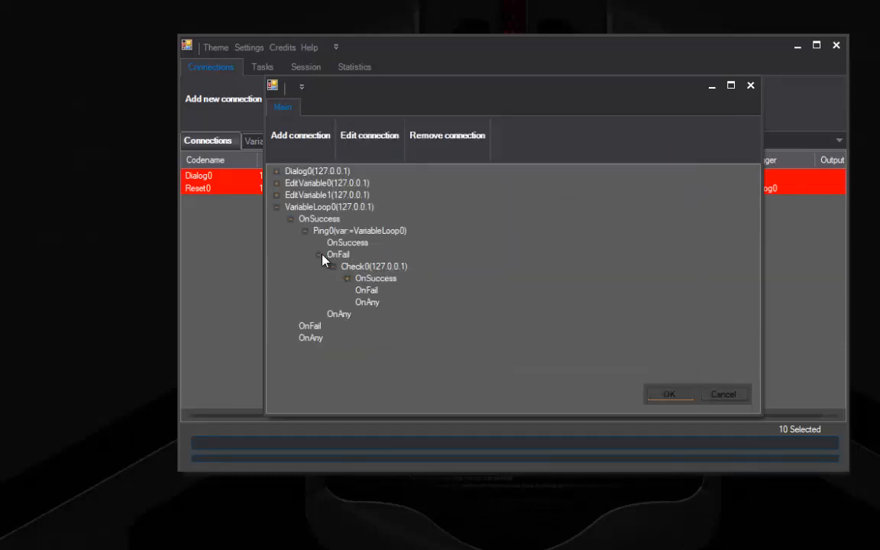
Add VariableLoop1 over _command_list under Ping0's OnSuccess and select its OnSuccess branch
click(318, 254)
click(345, 243)
click(283, 136)
click(418, 176)
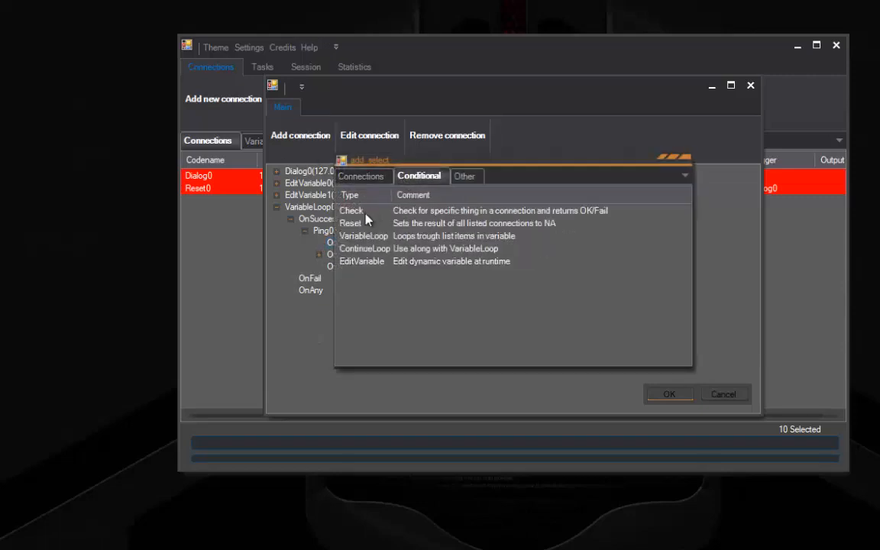
click(356, 239)
click(464, 238)
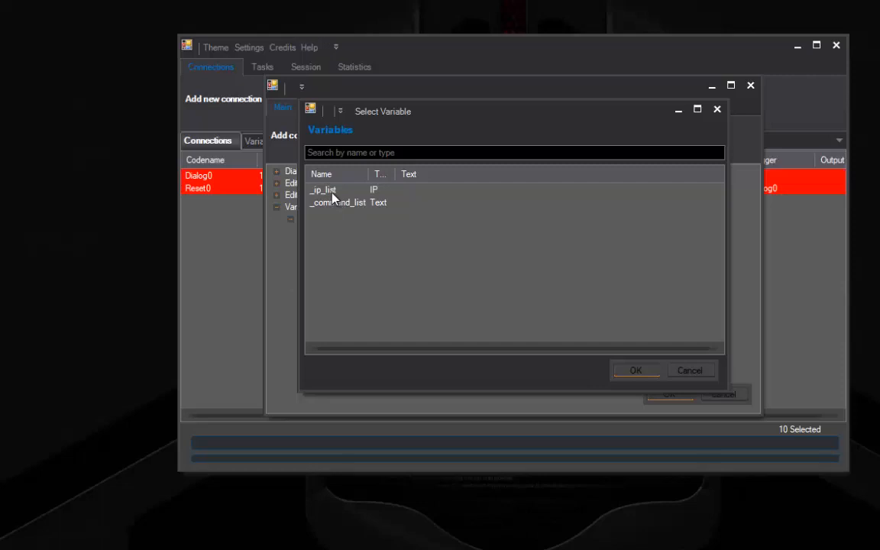
double_click(334, 202)
click(455, 309)
click(318, 242)
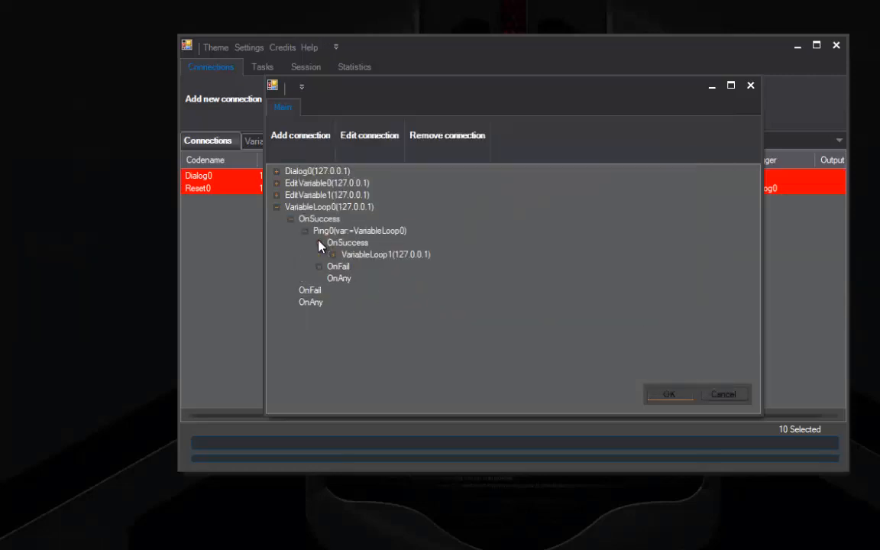
click(333, 254)
click(357, 268)
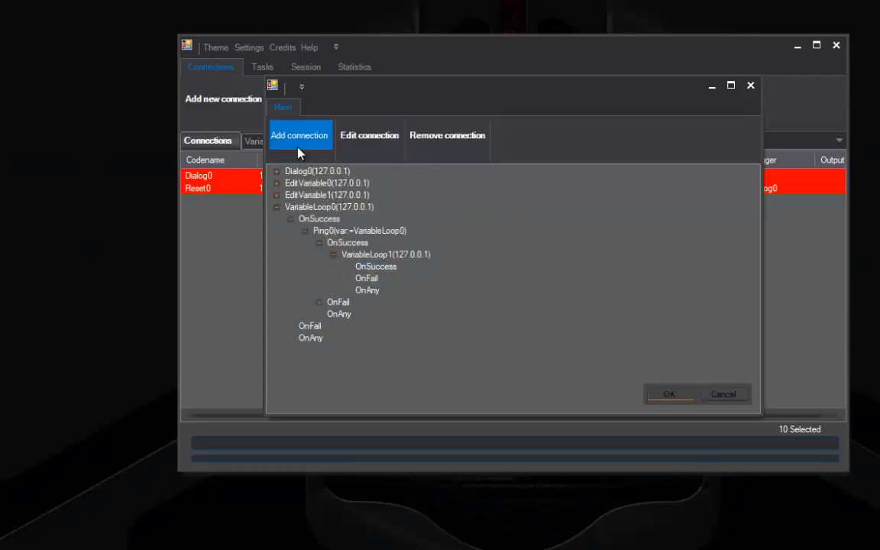
Add an SSH connection under VariableLoop1 and take its IP address from VariableLoop0
click(299, 152)
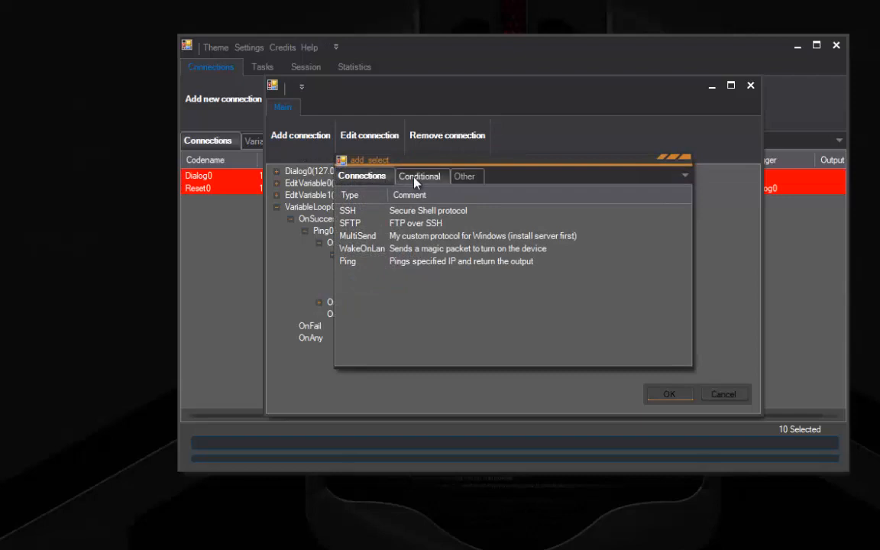
click(367, 214)
double_click(367, 215)
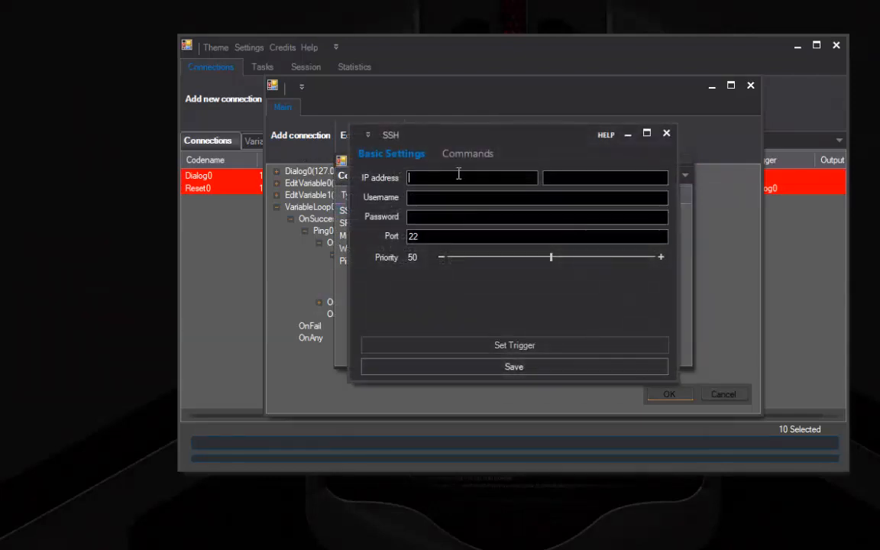
right_click(464, 177)
click(475, 186)
double_click(334, 191)
Set the SSH Username from the username variable, correcting a mistaken password pick
click(421, 199)
right_click(421, 198)
click(444, 210)
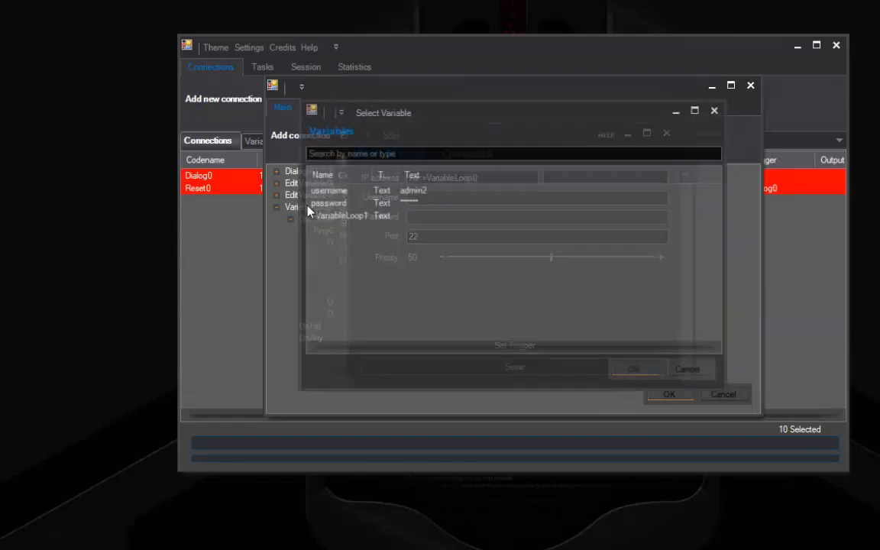
double_click(336, 202)
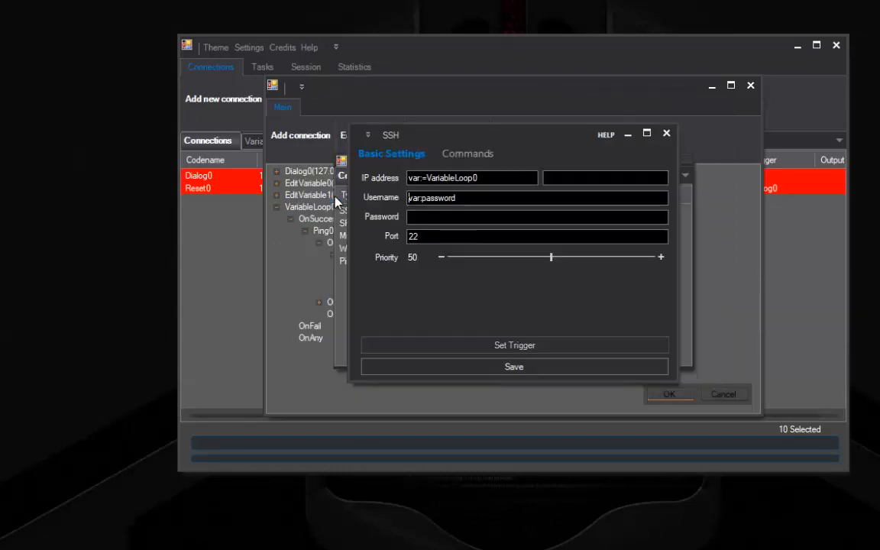
right_click(476, 197)
click(491, 213)
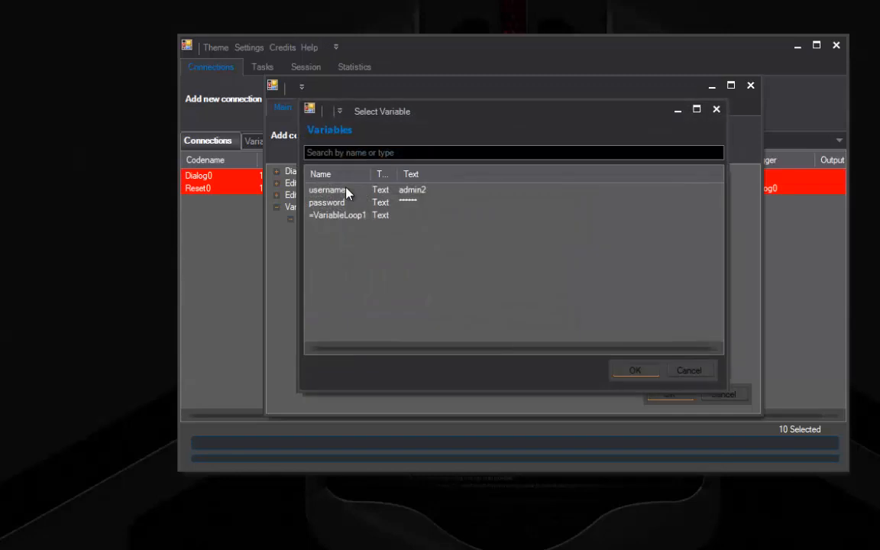
double_click(347, 190)
Fill the SSH Password field from the password variable
click(435, 219)
right_click(464, 214)
click(480, 223)
double_click(340, 202)
click(459, 155)
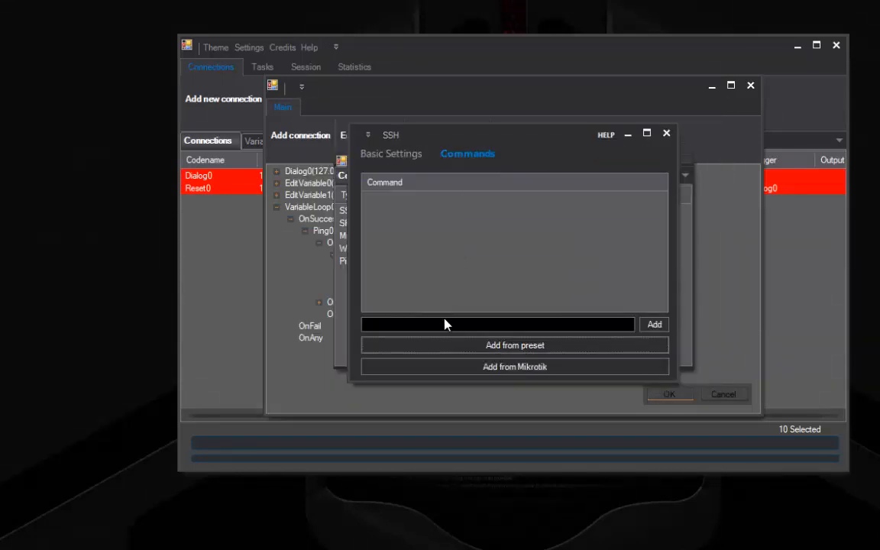
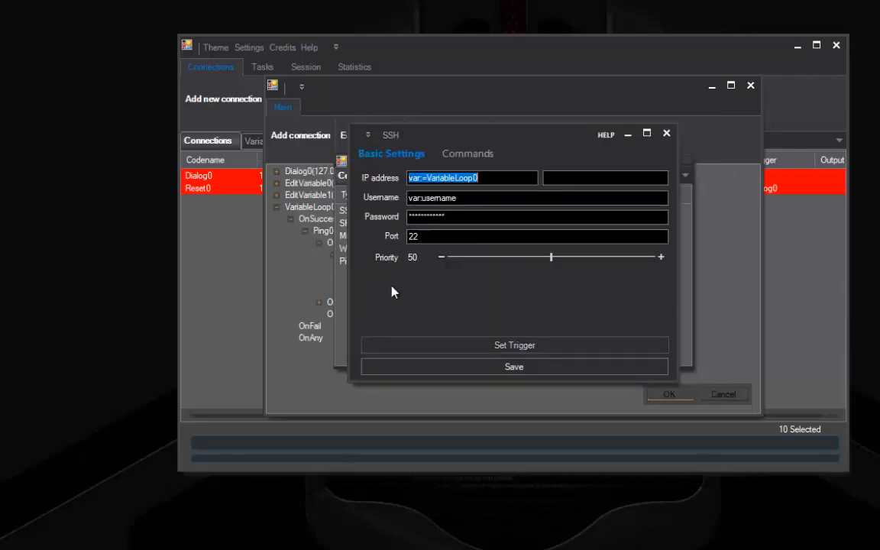
Drag the SSH connection's Priority slider from 50 up to 60
drag(552, 257, 742, 254)
Save the SSH0 node into the tree and select VariableLoop1's OnSuccess branch
click(405, 368)
click(348, 266)
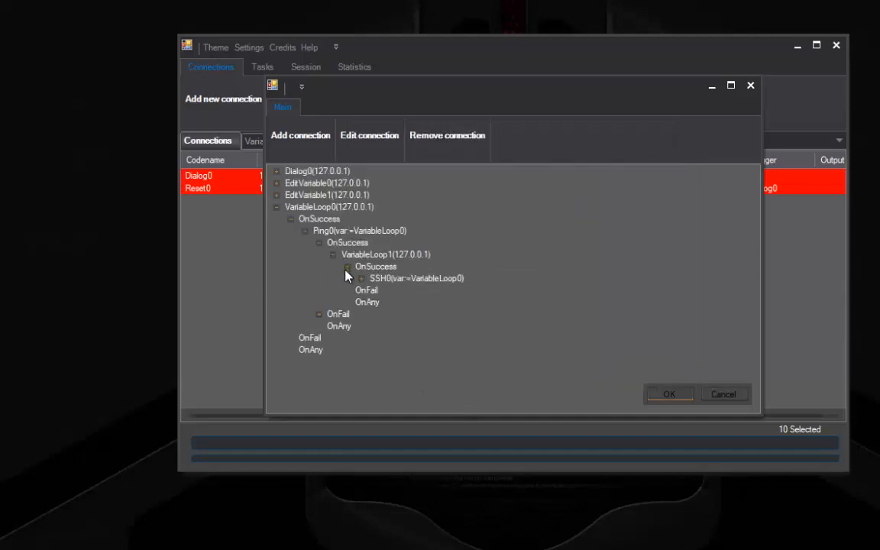
click(374, 267)
Add a Logger node under OnSuccess that writes to the var:*MainLog variable
click(300, 135)
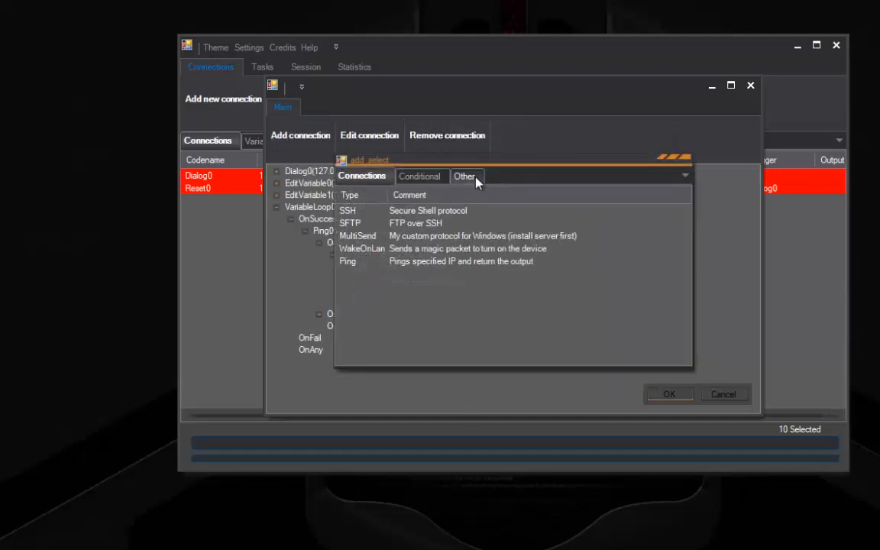
click(463, 176)
double_click(391, 243)
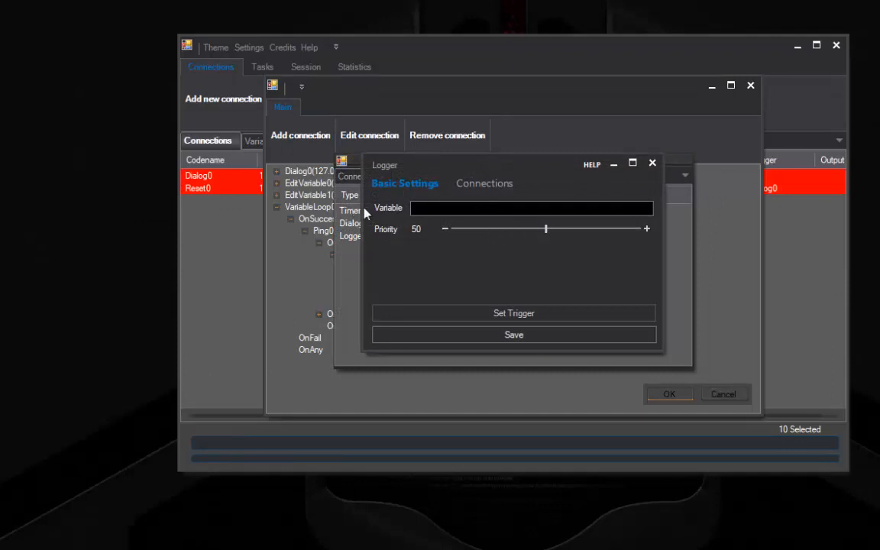
double_click(417, 207)
double_click(311, 192)
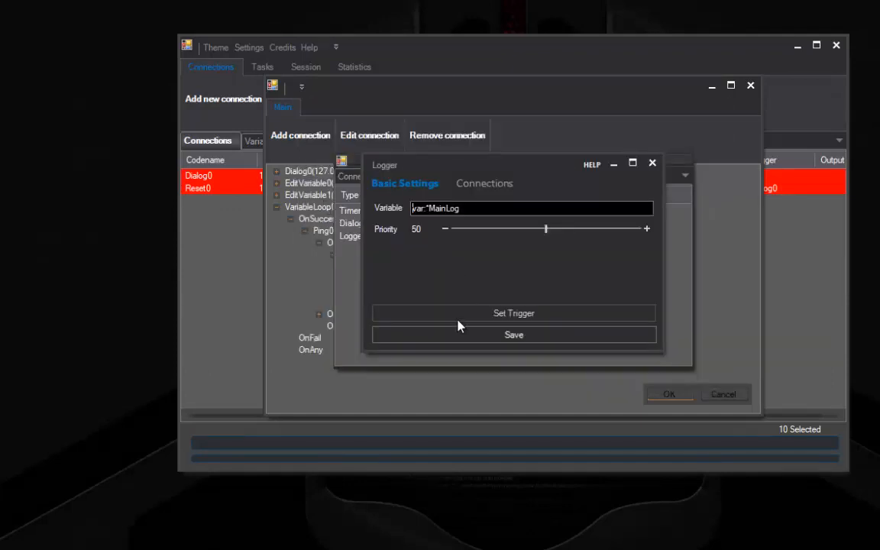
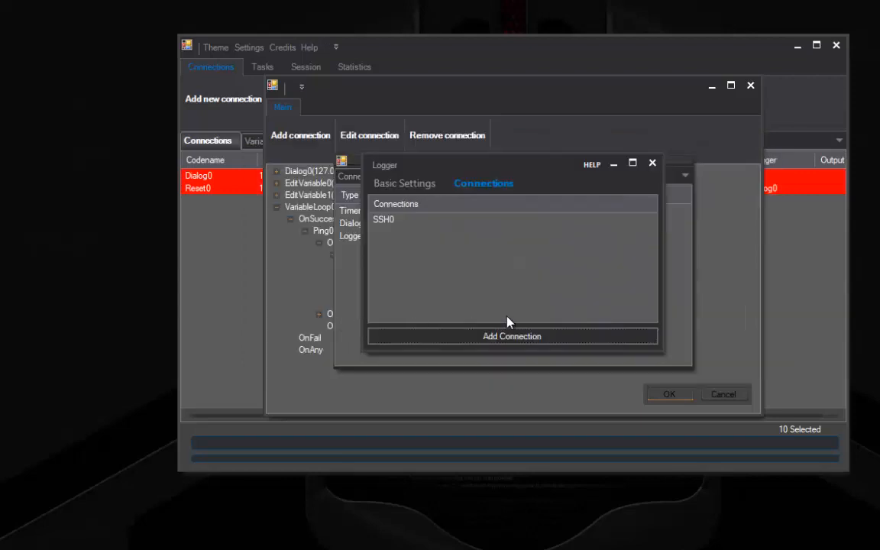
Save the Logger0 settings and add a ContinueLoop node under VariableLoop1's OnSuccess branch
click(401, 183)
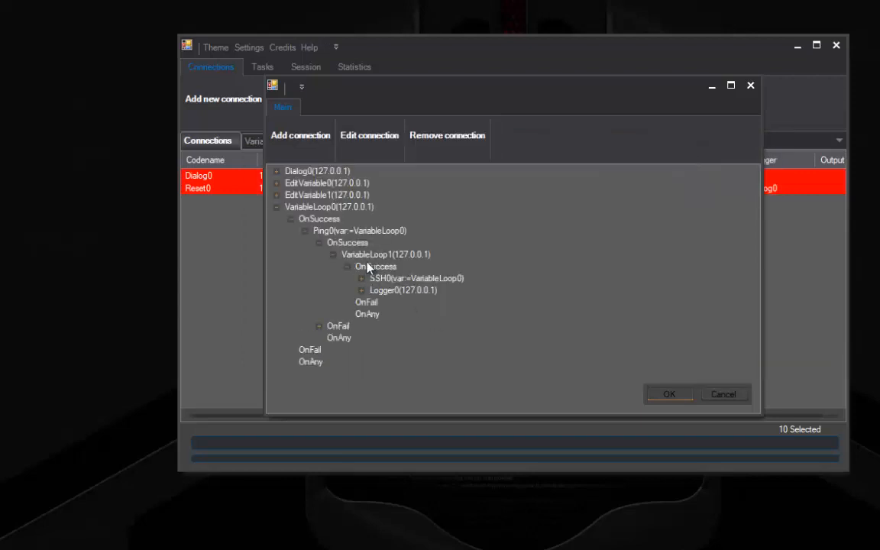
click(369, 265)
click(276, 136)
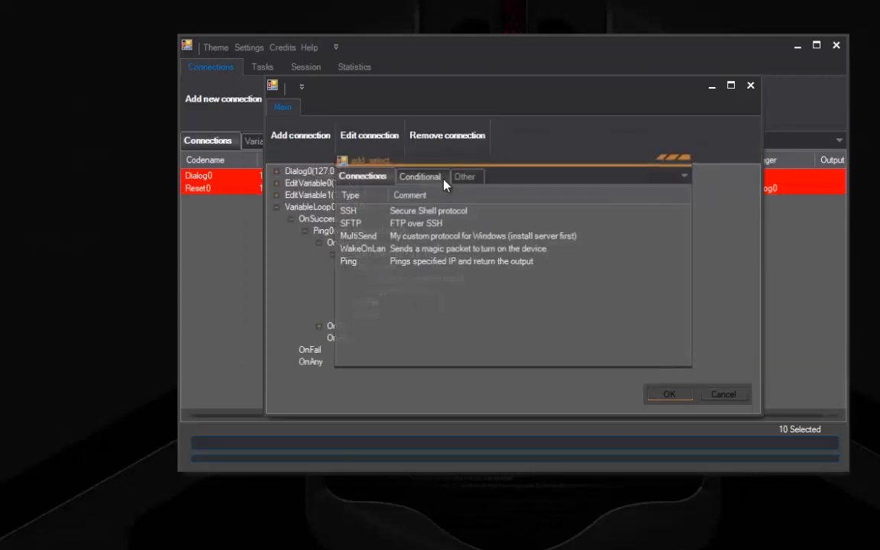
click(418, 176)
double_click(400, 252)
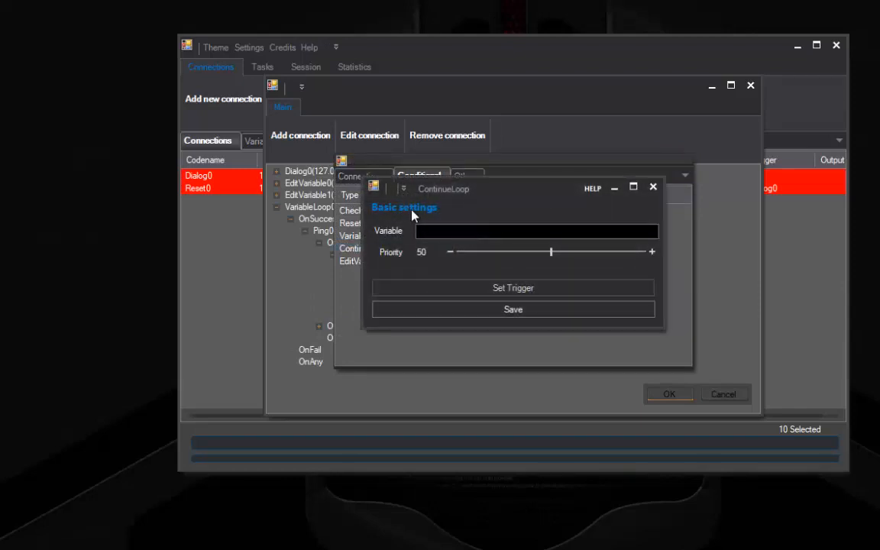
Point the ContinueLoop at VariableLoop1 with priority 1, save it, and collapse OnSuccess
click(422, 230)
double_click(340, 202)
drag(550, 251, 459, 252)
click(523, 313)
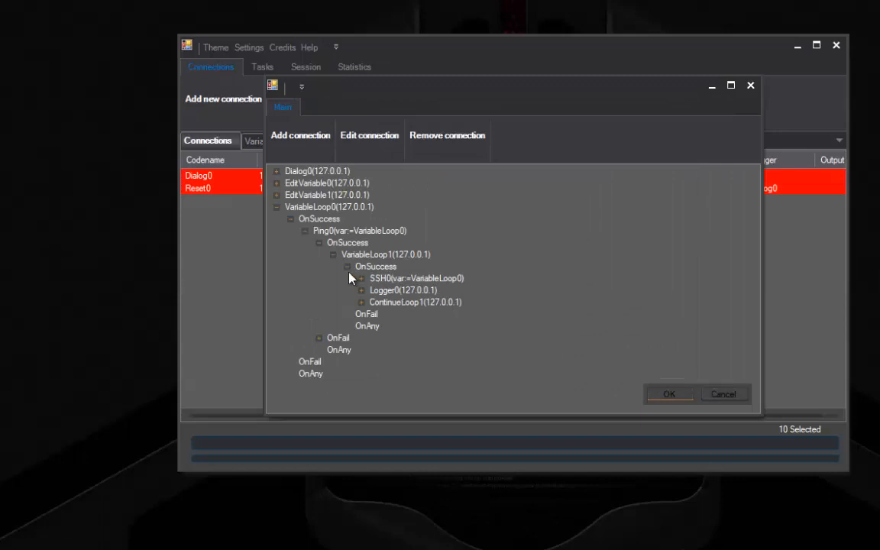
click(349, 269)
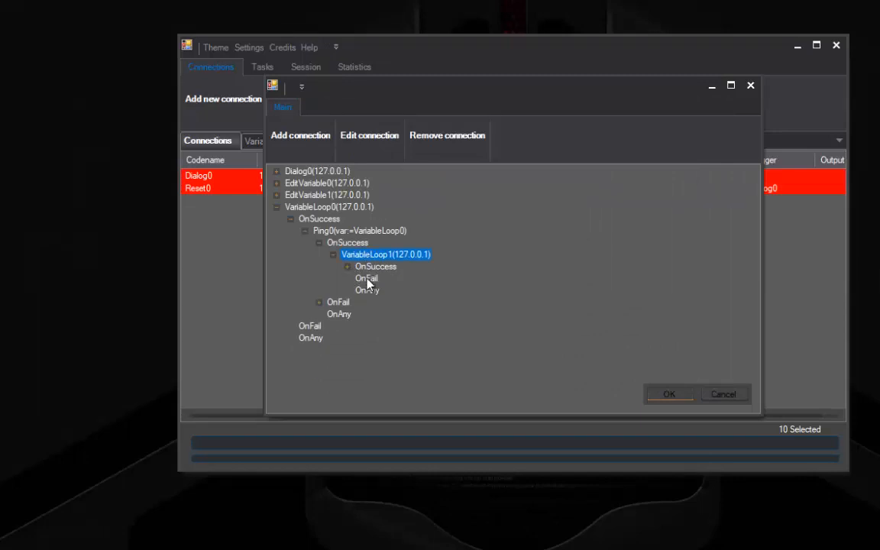
Add a Check on VariableLoop1's Result, inverted with Not, expecting Trigger fail, and save it
click(305, 136)
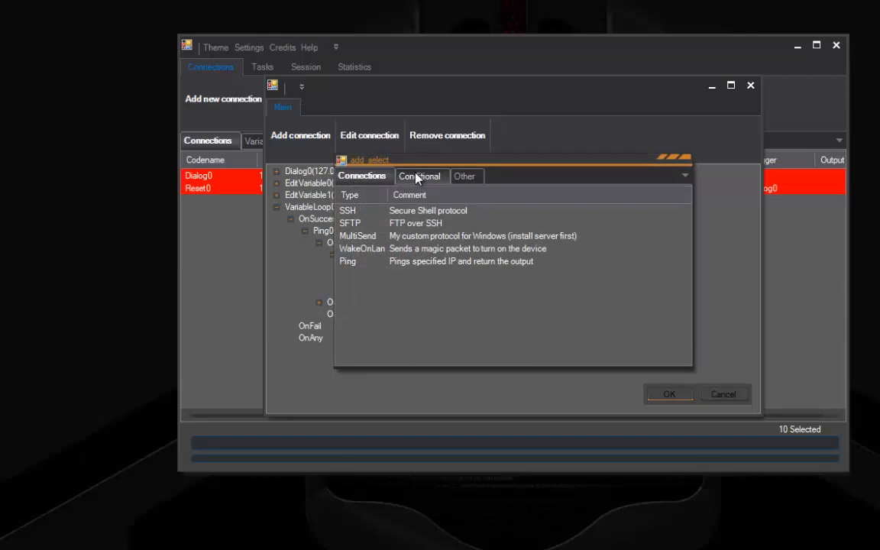
click(417, 177)
double_click(359, 210)
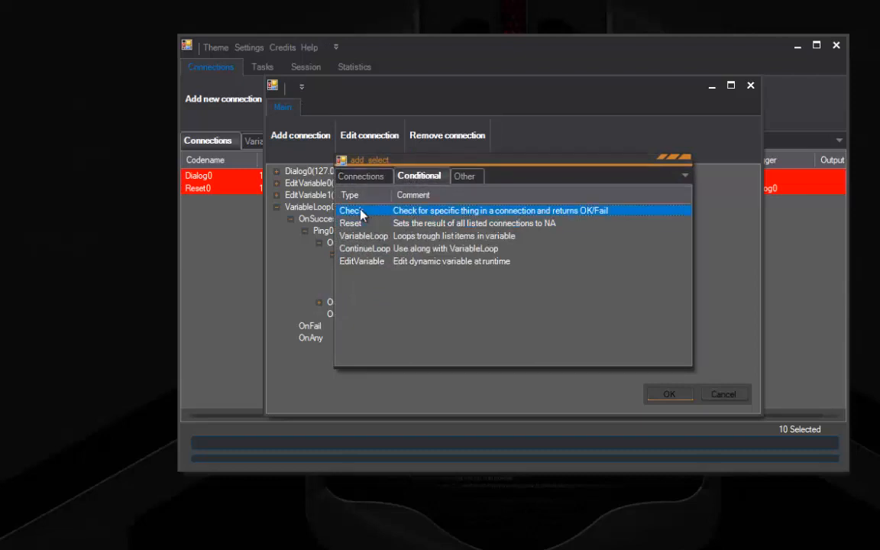
click(444, 193)
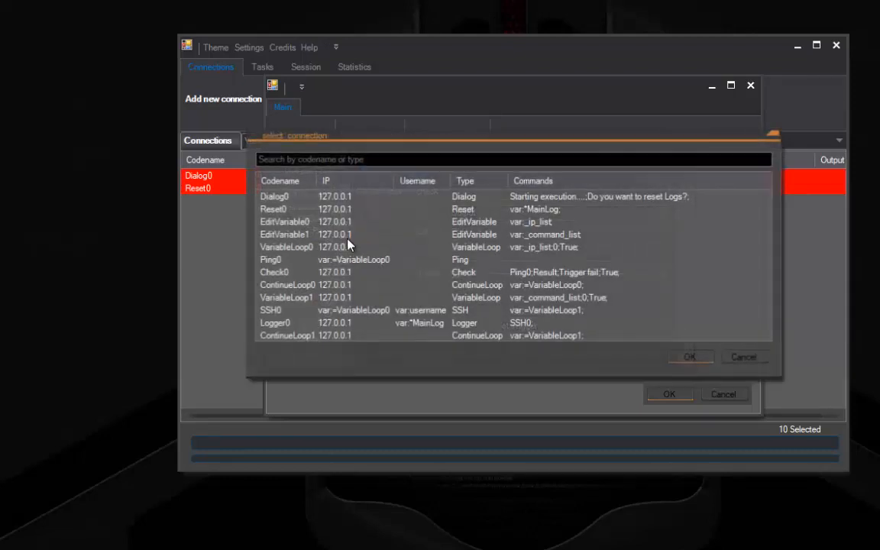
double_click(305, 298)
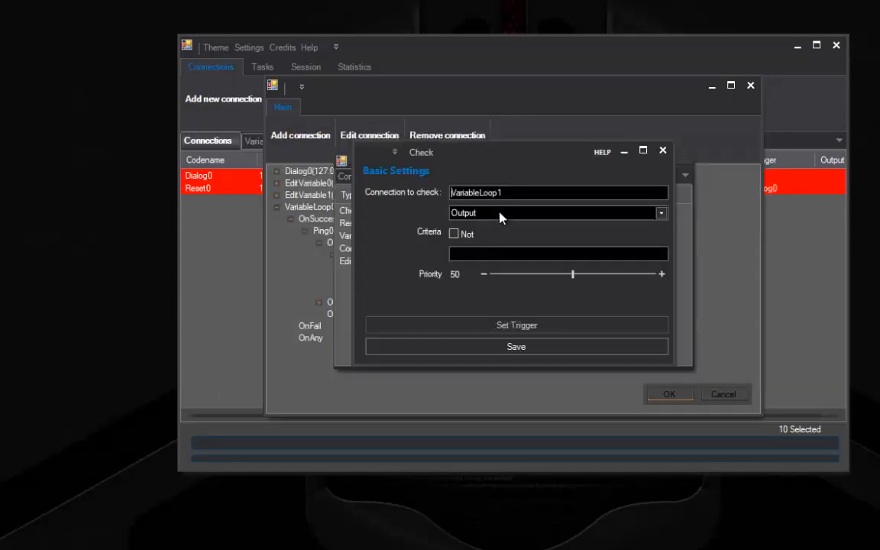
click(501, 214)
click(497, 251)
click(454, 234)
click(459, 253)
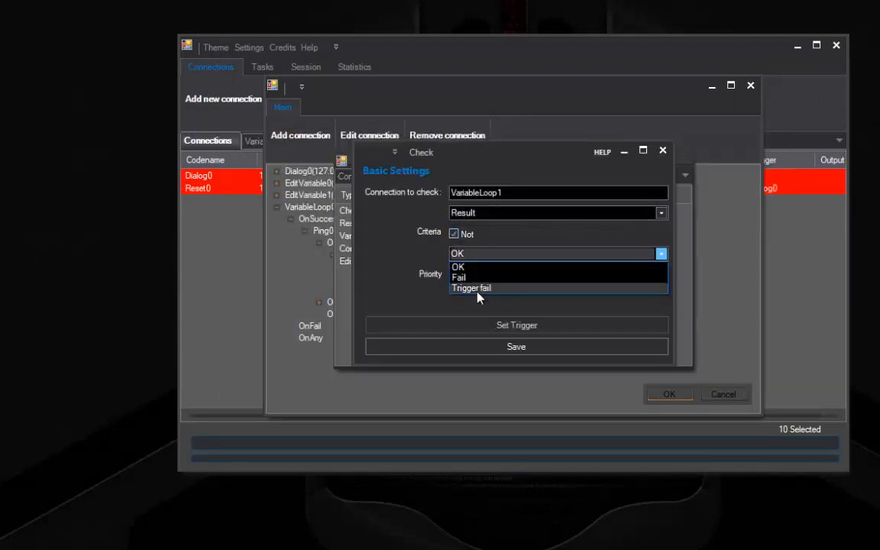
click(475, 288)
click(467, 348)
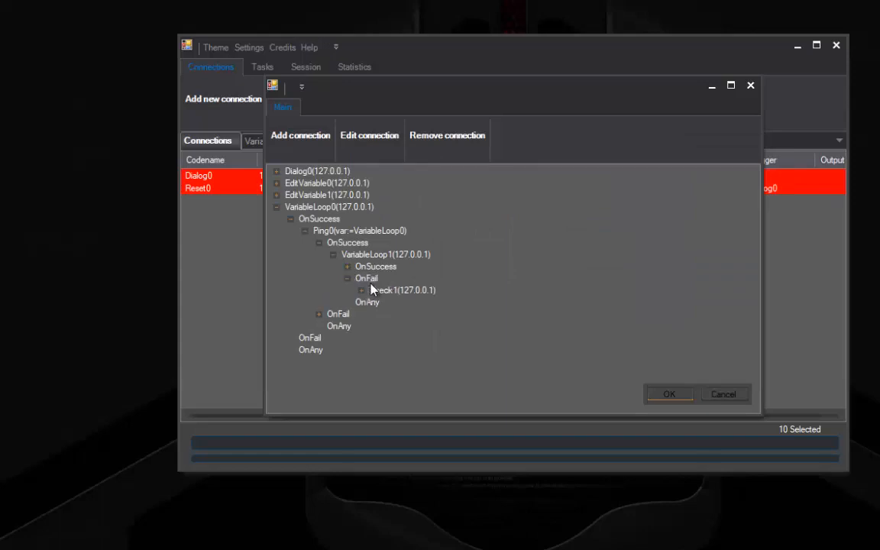
Under Check1's OnSuccess branch, add a ContinueLoop on VariableLoop0 and save it
click(361, 290)
click(386, 302)
click(298, 136)
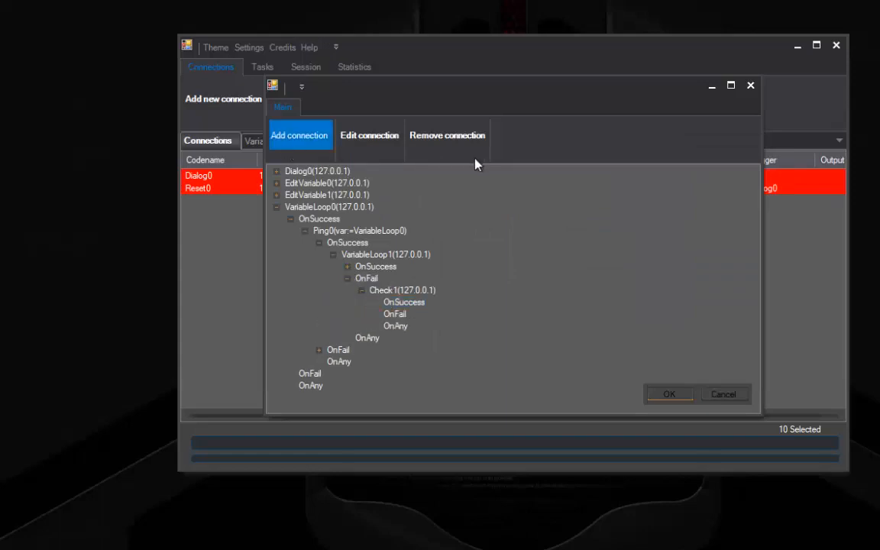
double_click(403, 238)
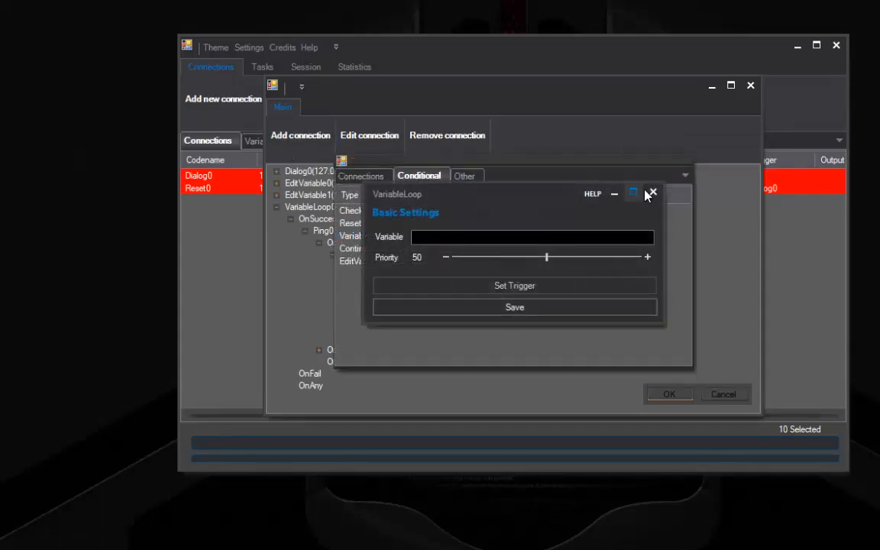
click(648, 190)
click(462, 245)
double_click(463, 246)
double_click(440, 231)
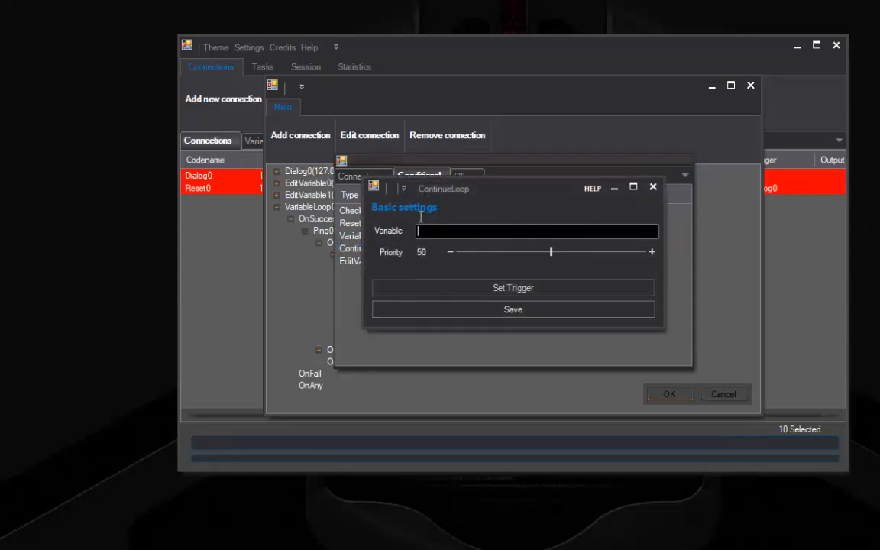
double_click(325, 192)
click(550, 314)
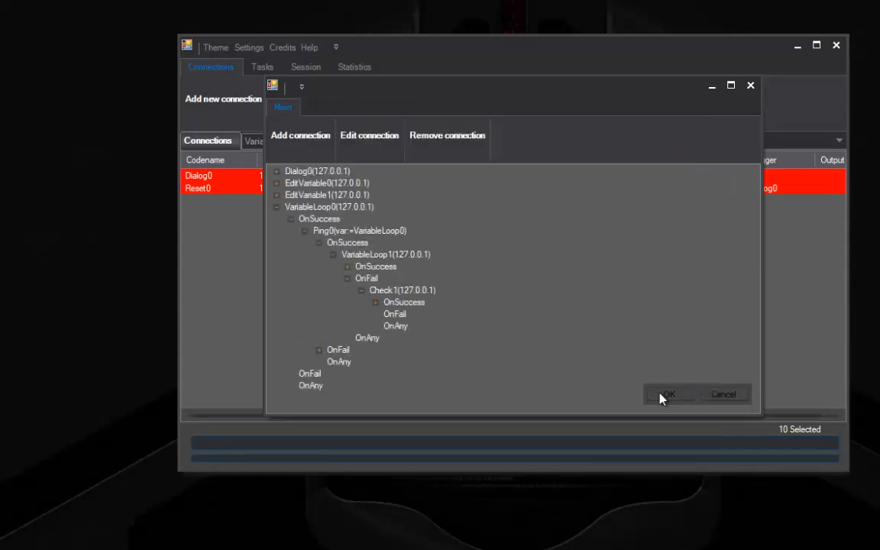
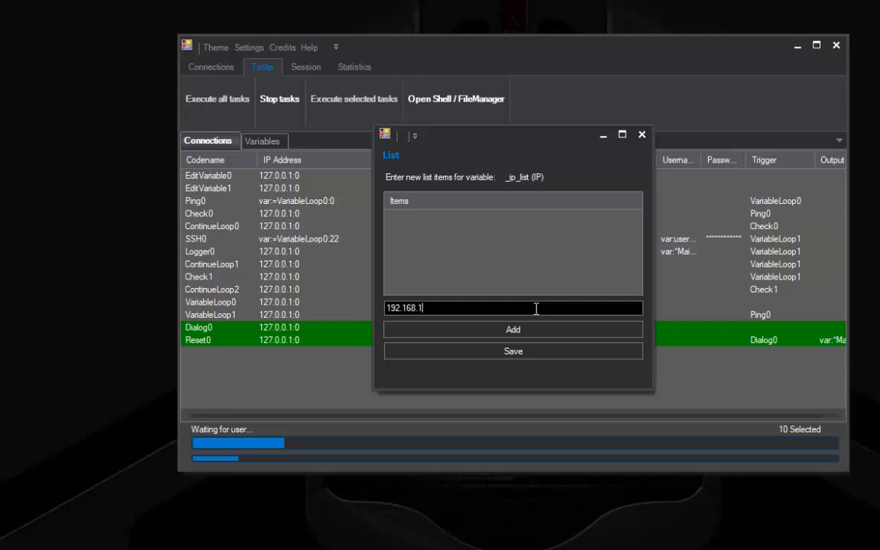
Add 192.168.1.1 and 192.168.1.2 to the _ip_list items, then enter 192.168.1.3
text(.1)
click(527, 329)
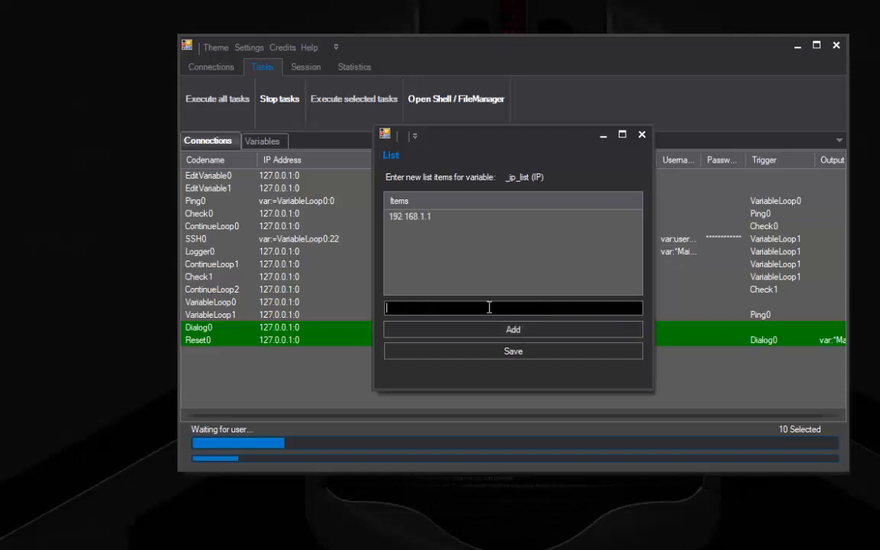
text(192.168.1.2)
click(514, 329)
text(192.168.1.3)
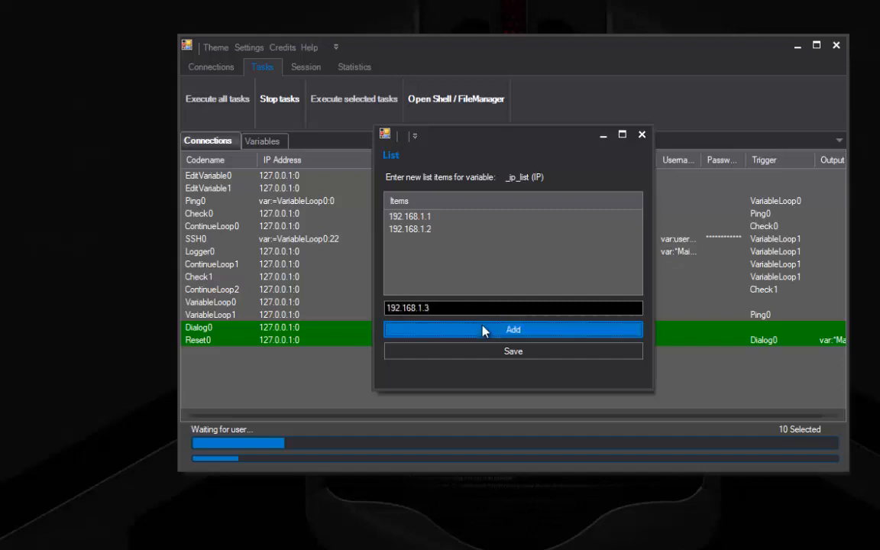
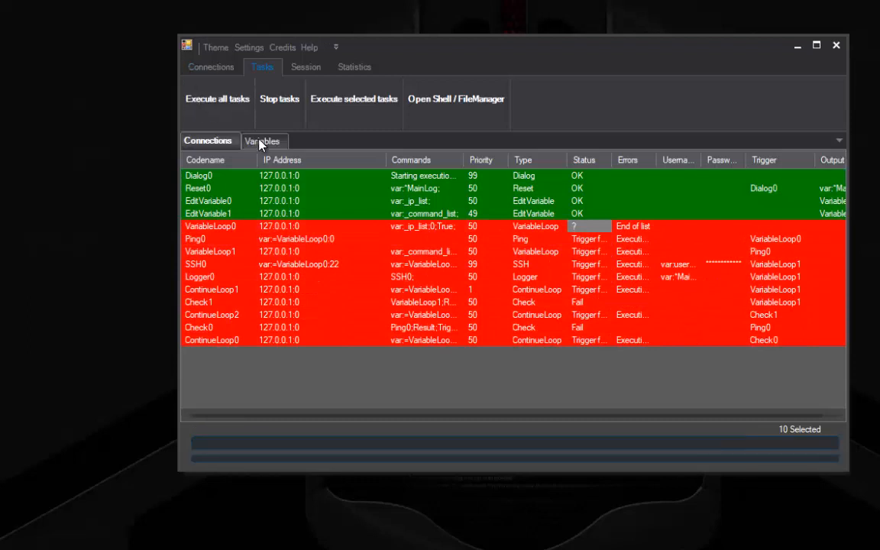
Open the SSH logs stored in the *MainLog variable from the Variables list
click(262, 141)
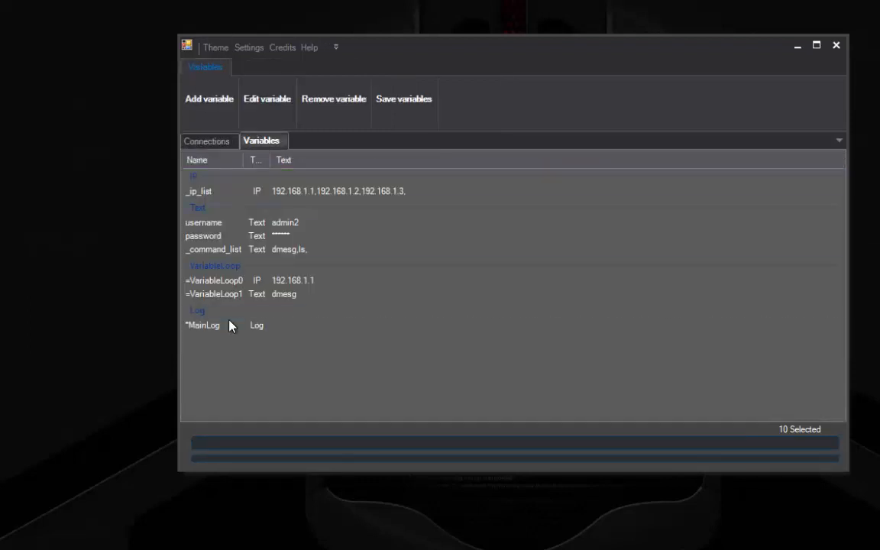
click(272, 113)
click(440, 359)
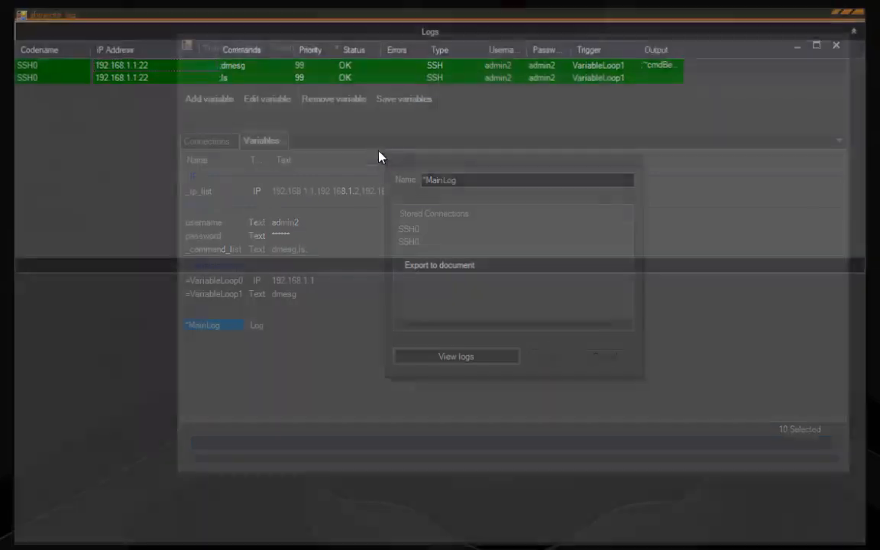
Read the full dmesg log output, collapsing the entry list, then close the log viewer
click(213, 61)
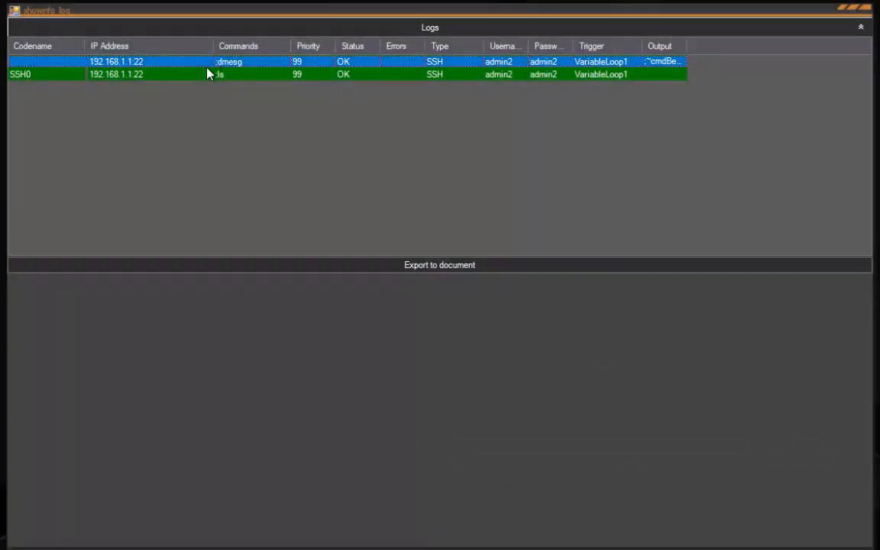
click(193, 76)
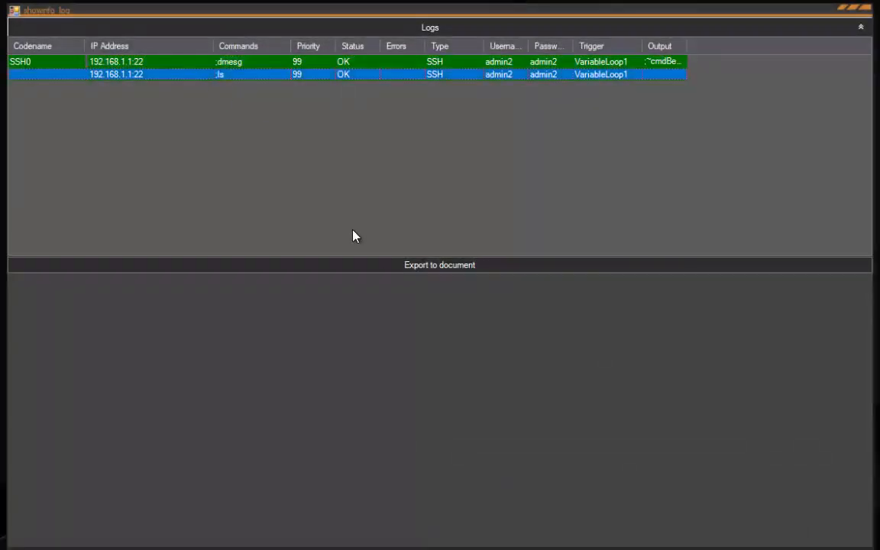
double_click(256, 67)
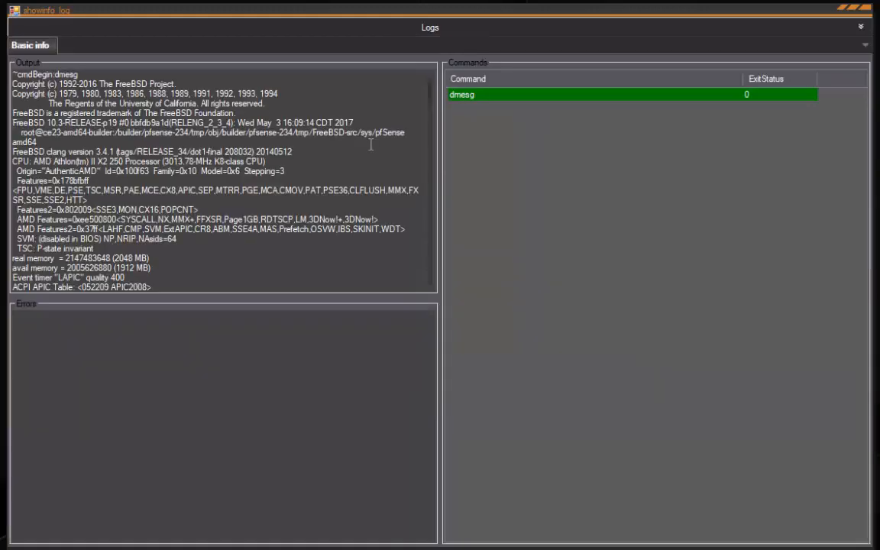
click(403, 27)
click(403, 27)
click(867, 6)
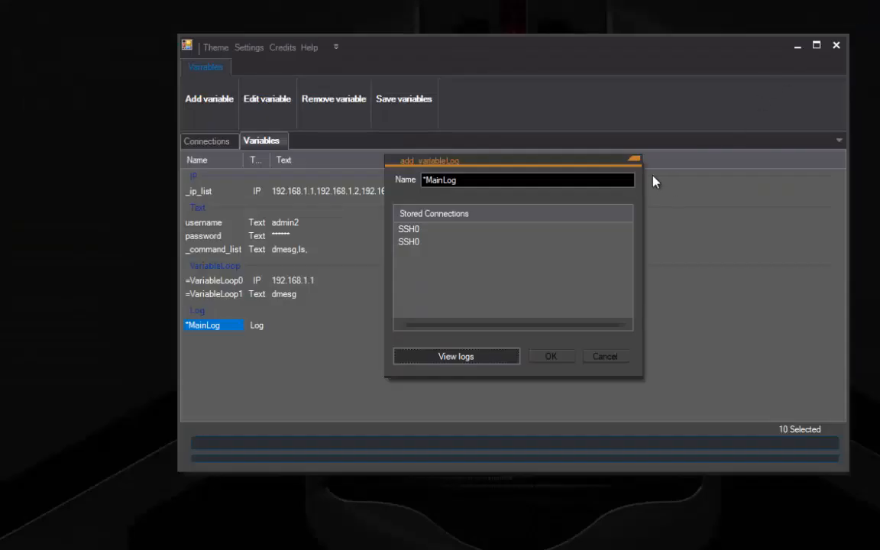
Close MainLog's settings, return to Connections, and browse the new-connection types without adding one
click(636, 159)
click(206, 140)
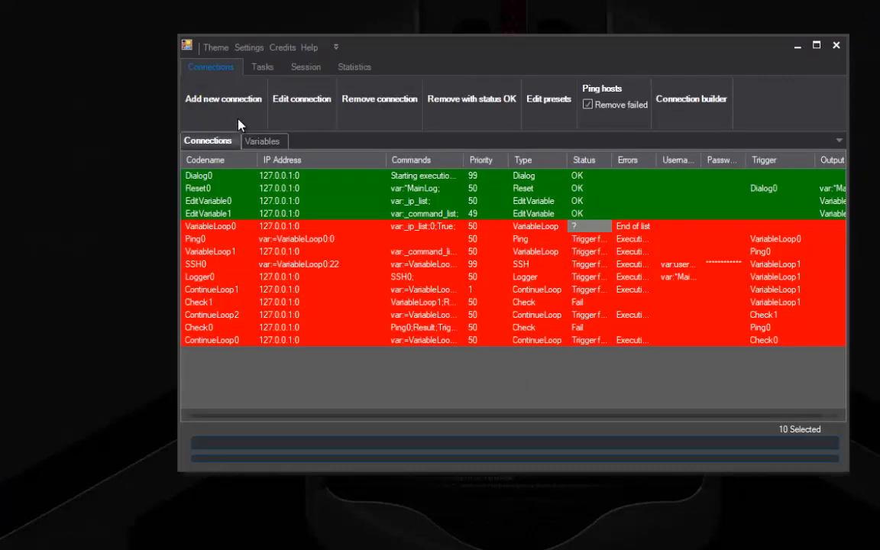
click(214, 98)
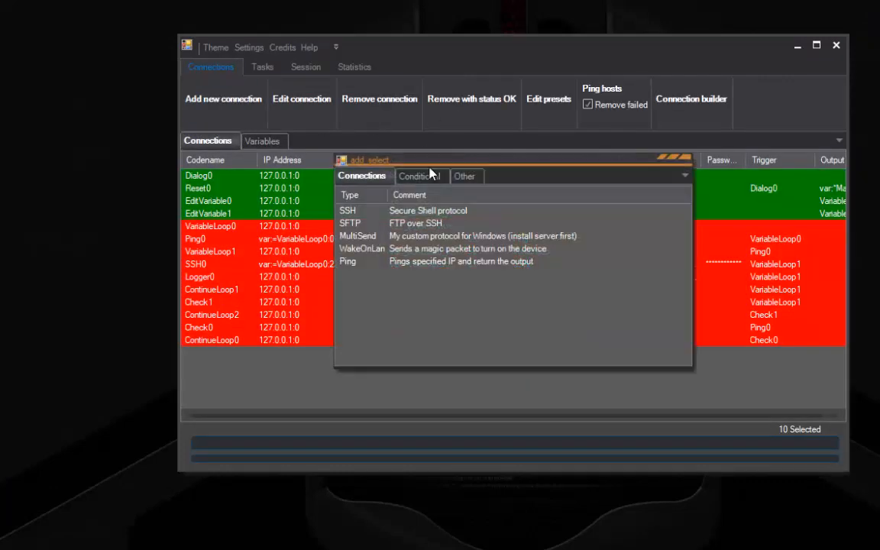
click(427, 174)
click(460, 177)
click(362, 176)
click(686, 165)
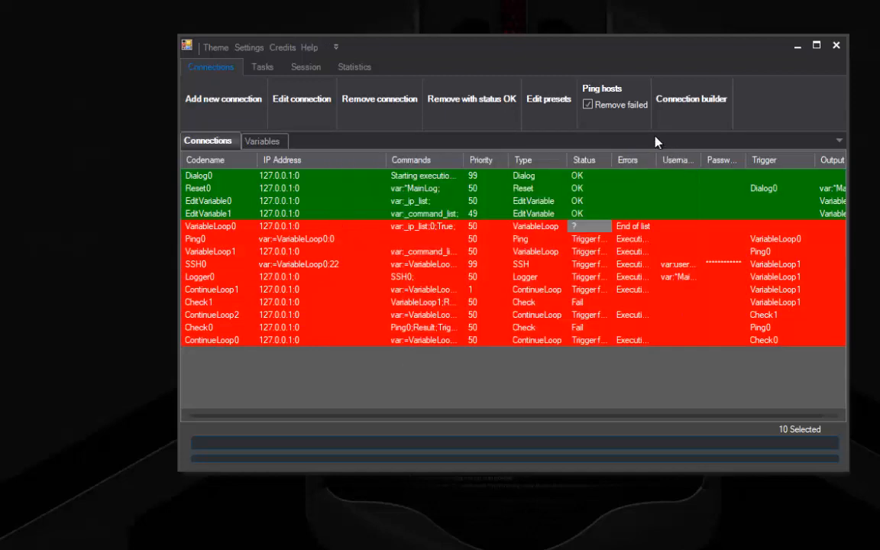